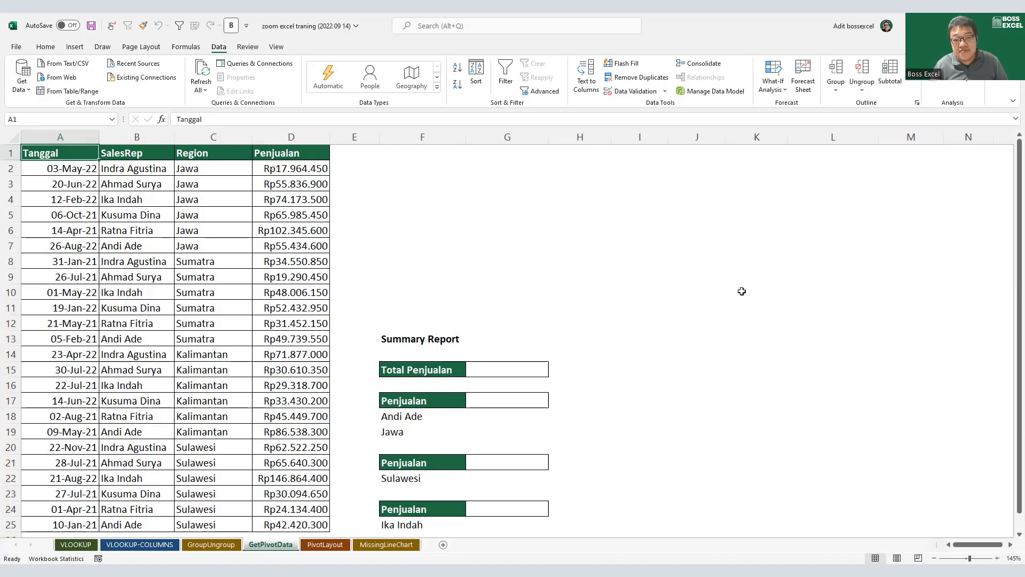
Step: Insert a PivotTable from the sales data in A1:D25, placed on the existing worksheet at cell I3
left_click(164, 257)
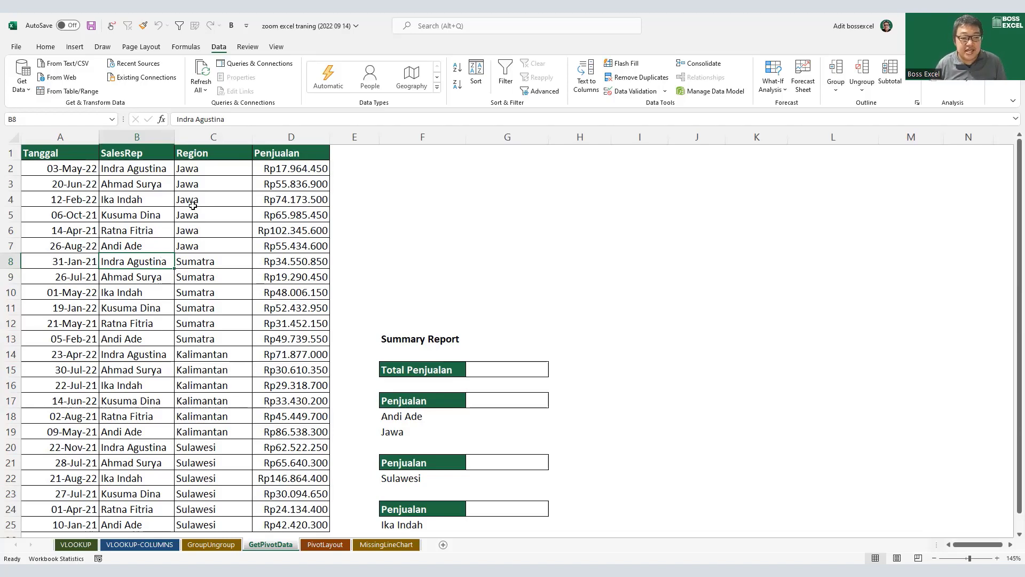
left_click(163, 212)
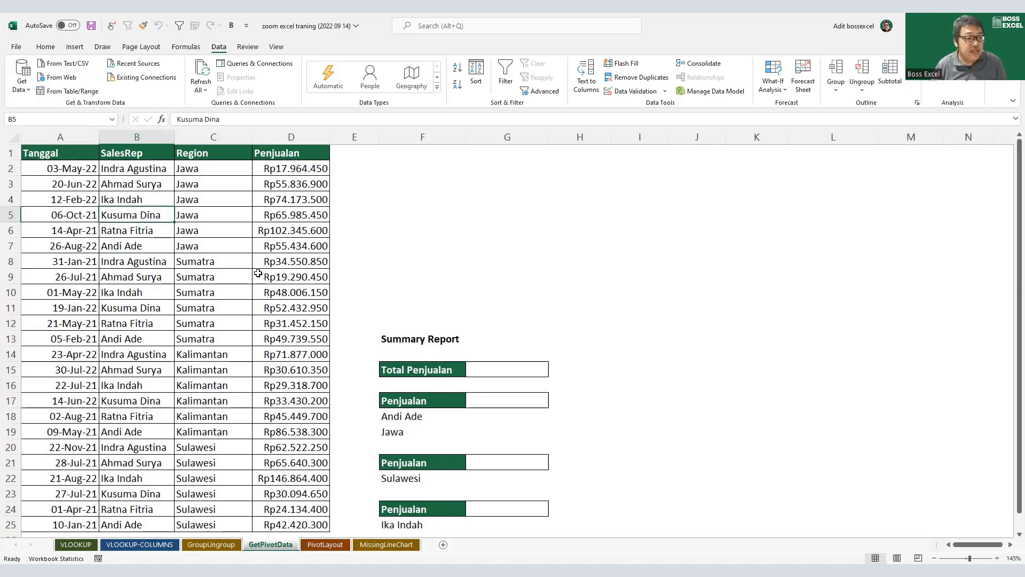
left_click(75, 47)
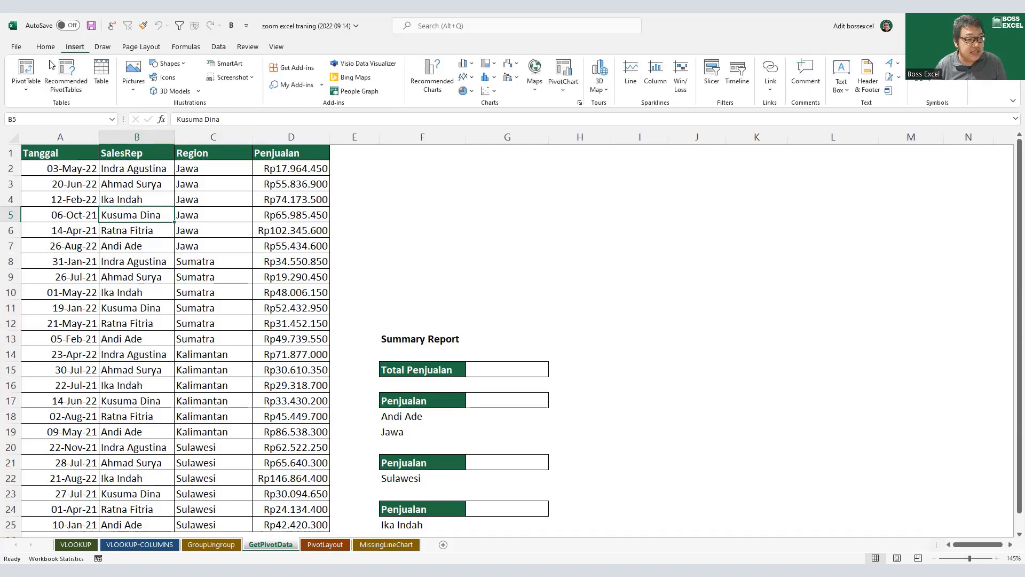
left_click(27, 70)
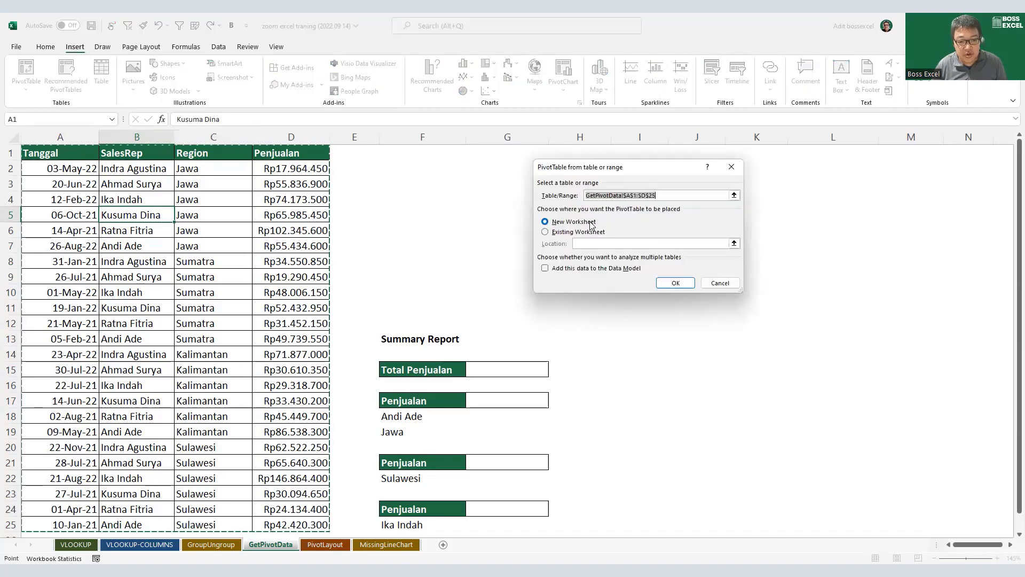
left_click_drag(635, 169, 822, 179)
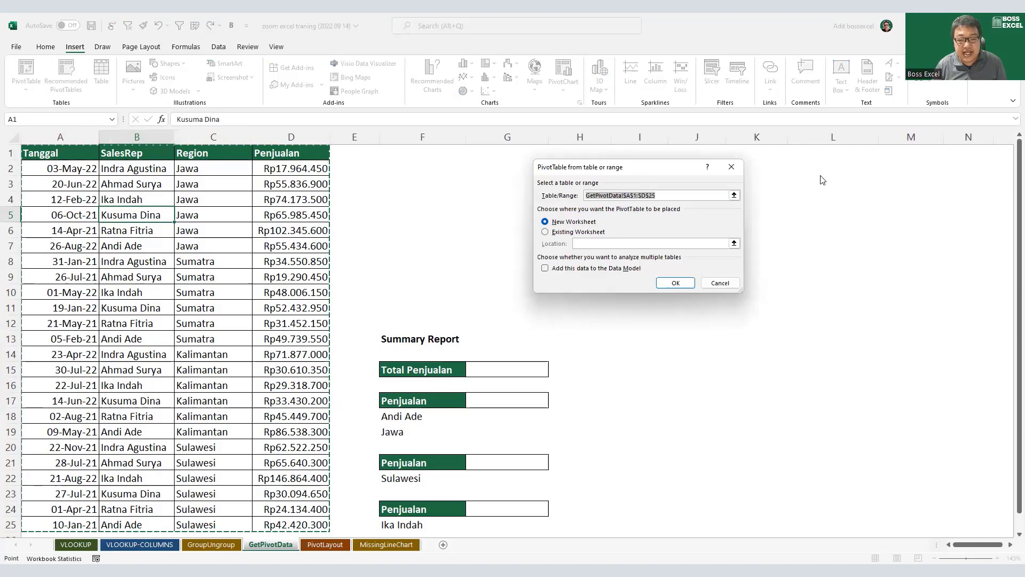
left_click(733, 241)
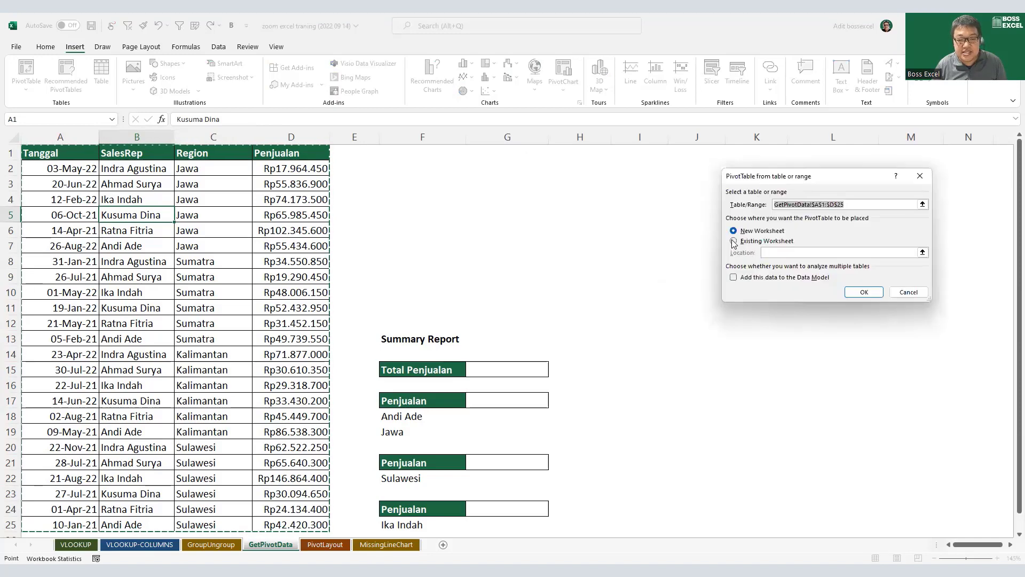
left_click(630, 183)
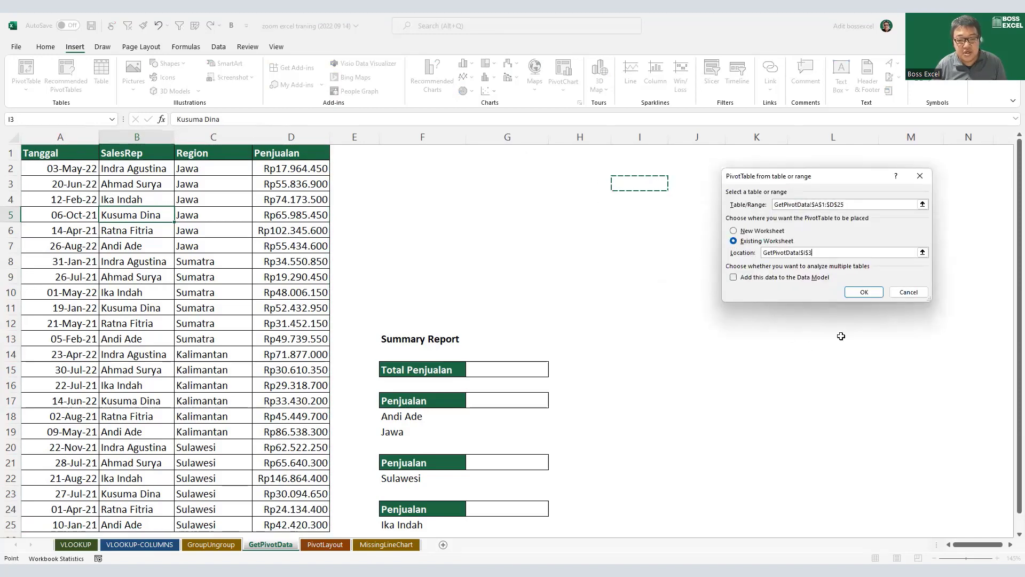
left_click(862, 293)
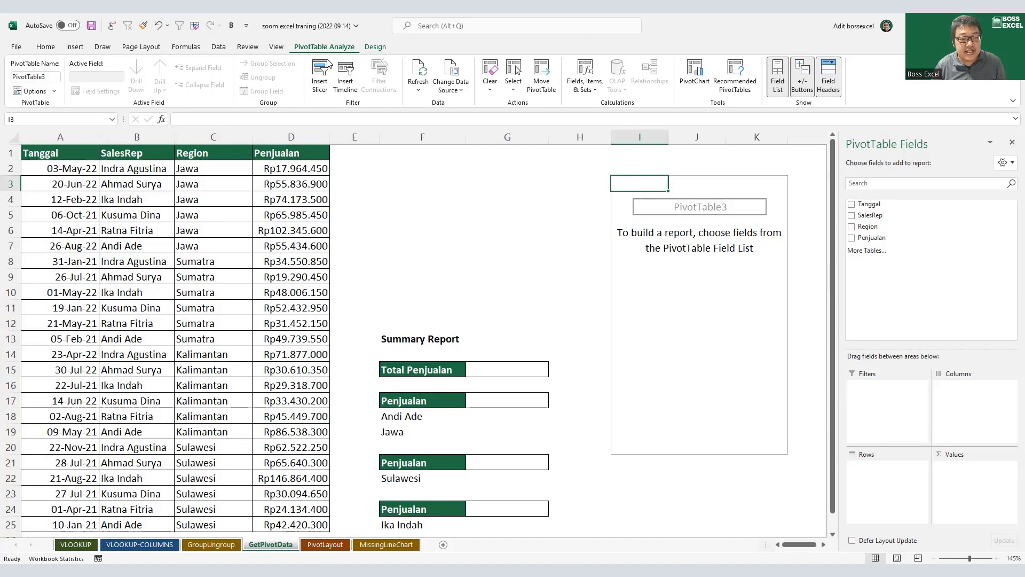
Step: Build the PivotTable with SalesRep as rows, Region as columns and the sum of Penjualan as values
scroll(329, 64, "down", 1)
scroll(328, 64, "up", 1)
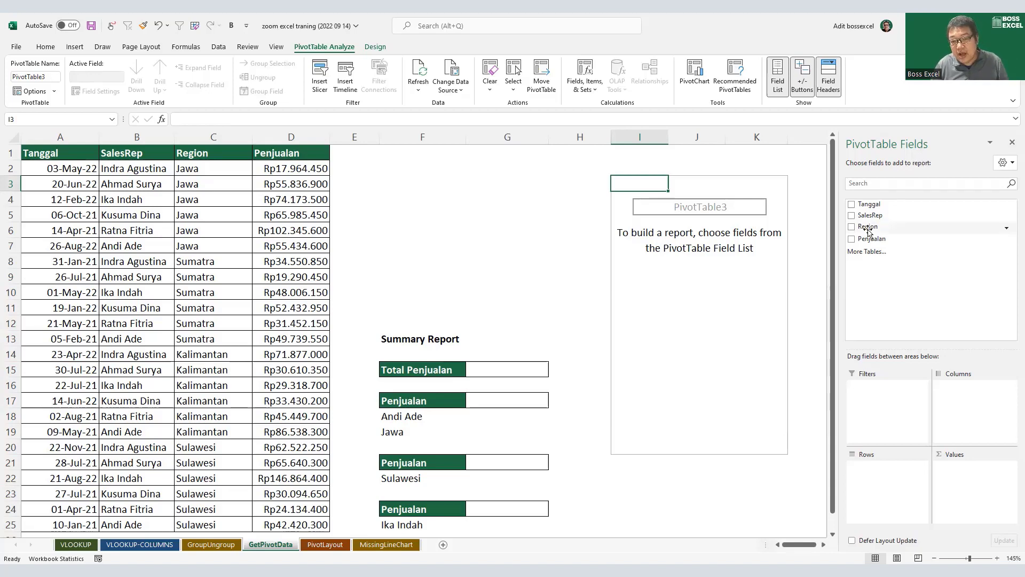
left_click_drag(883, 215, 895, 474)
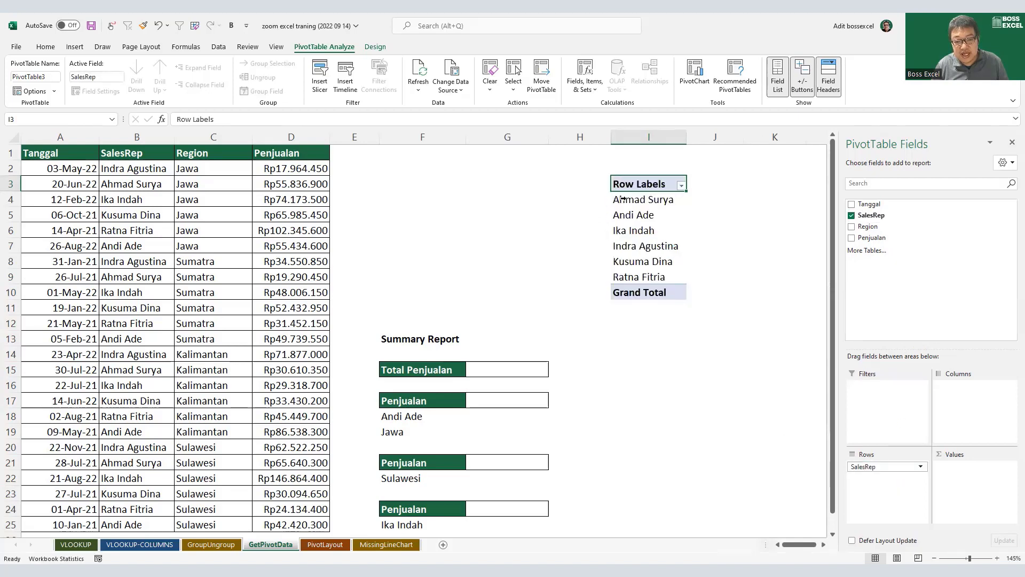
left_click_drag(623, 199, 635, 277)
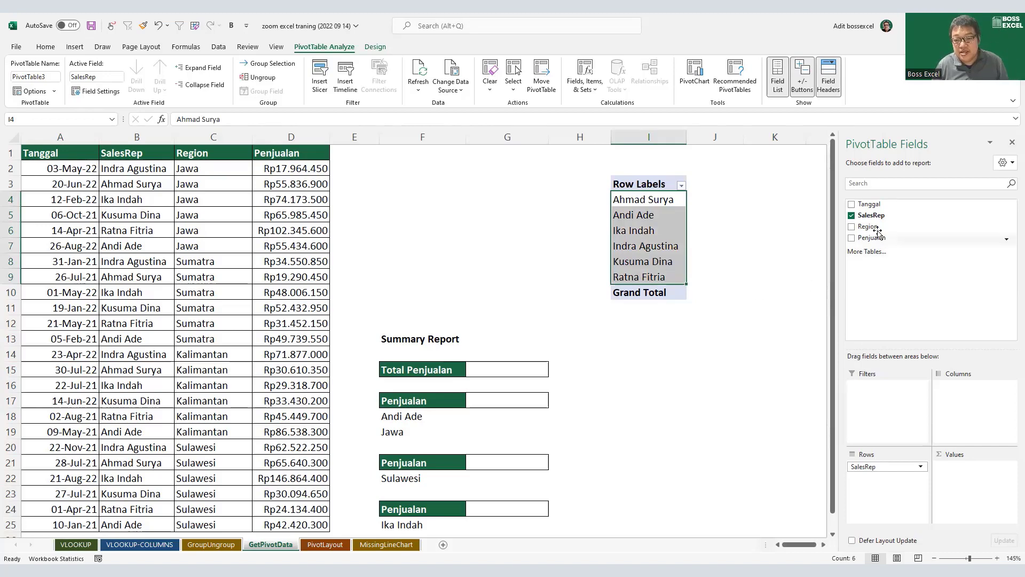
left_click_drag(878, 232, 968, 405)
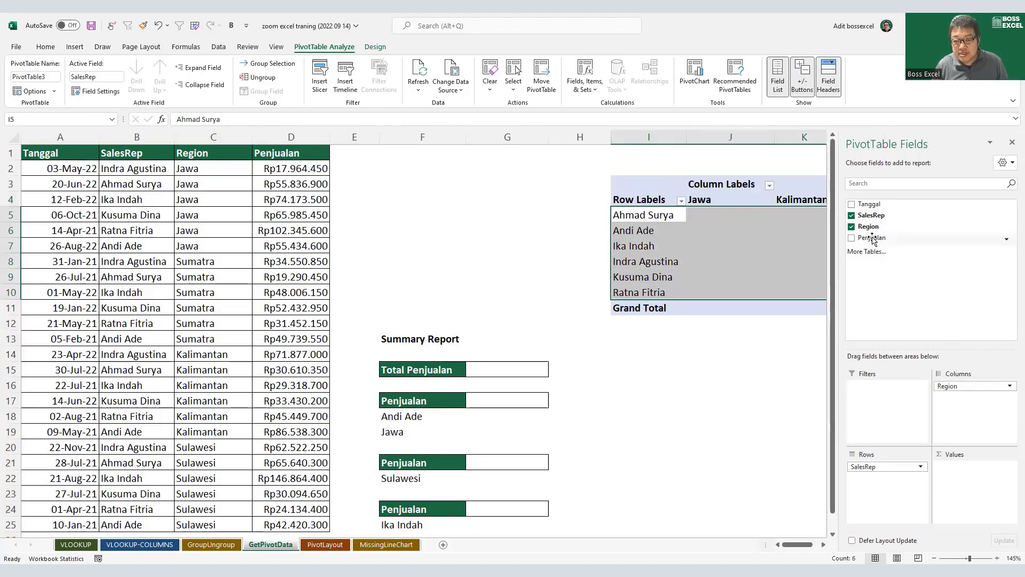
left_click_drag(872, 239, 971, 478)
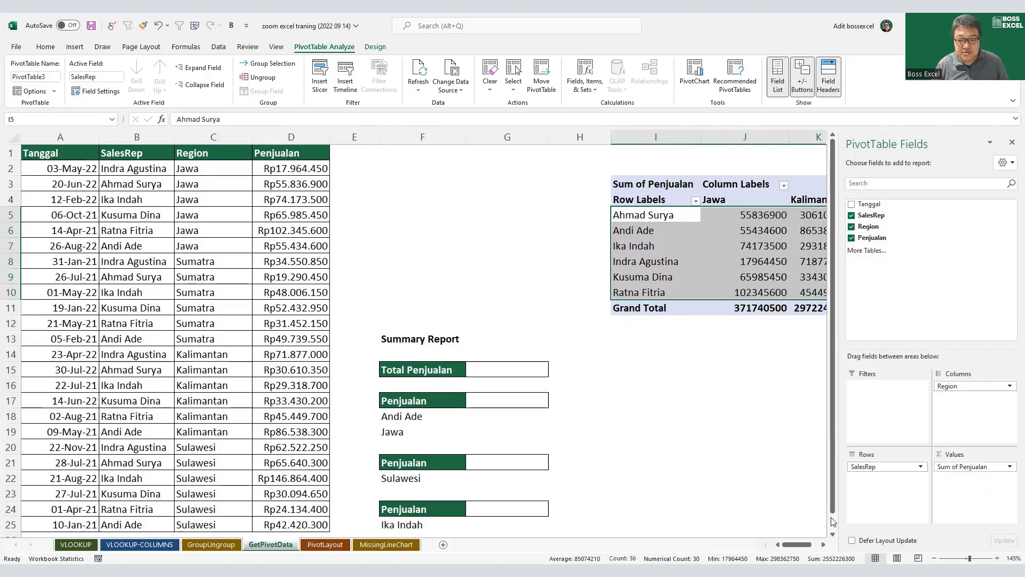
Step: Select the whole PivotTable and move it to cell F3, above the Summary Report
left_click(622, 183)
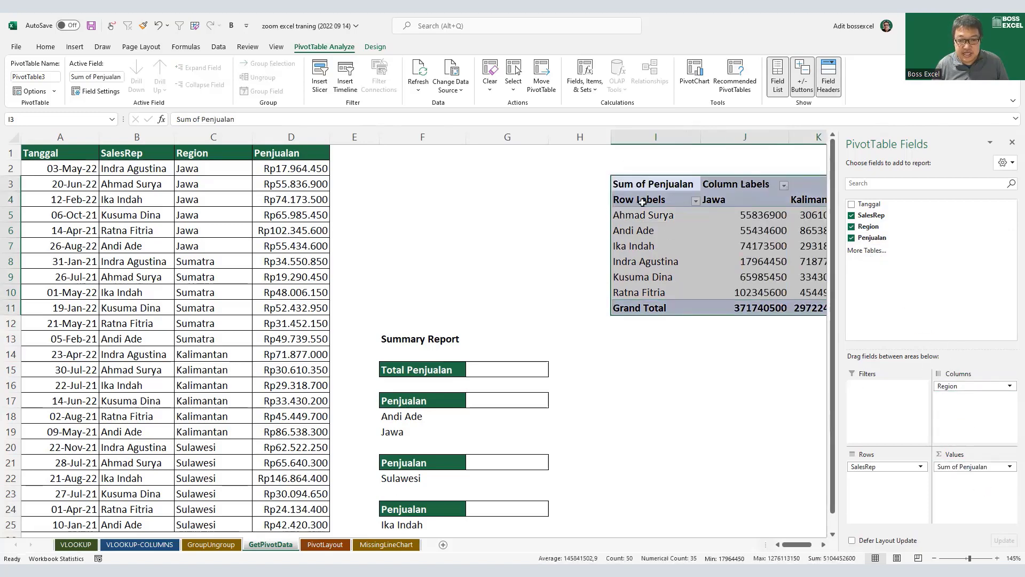
scroll(819, 535, "right", 1)
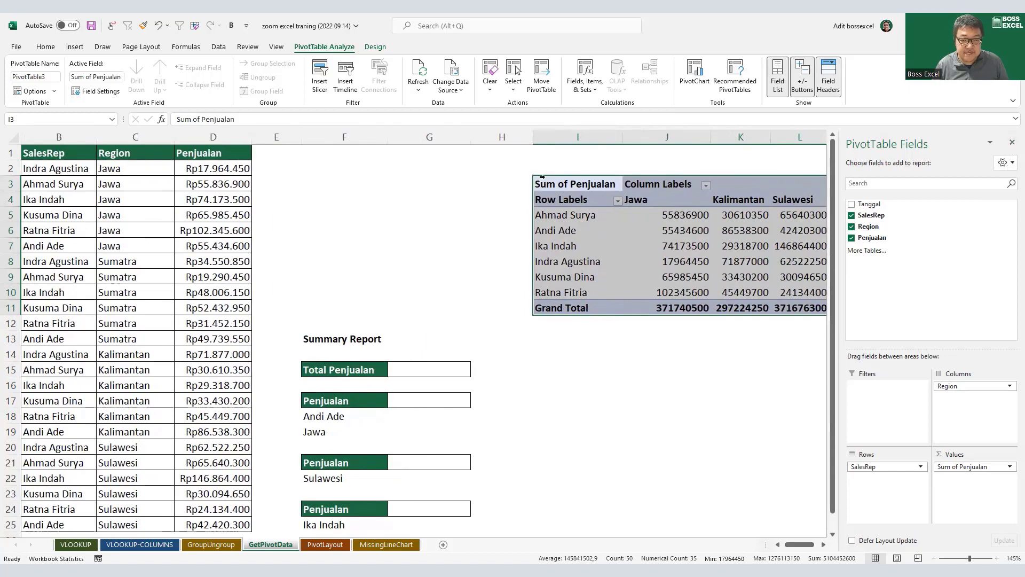
left_click_drag(543, 175, 547, 180)
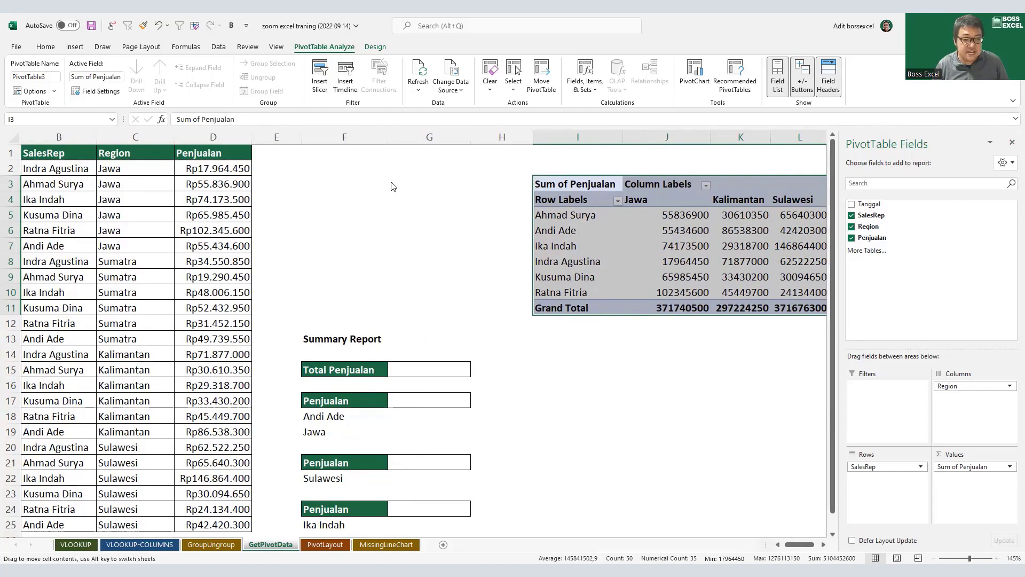
left_click_drag(391, 186, 351, 179)
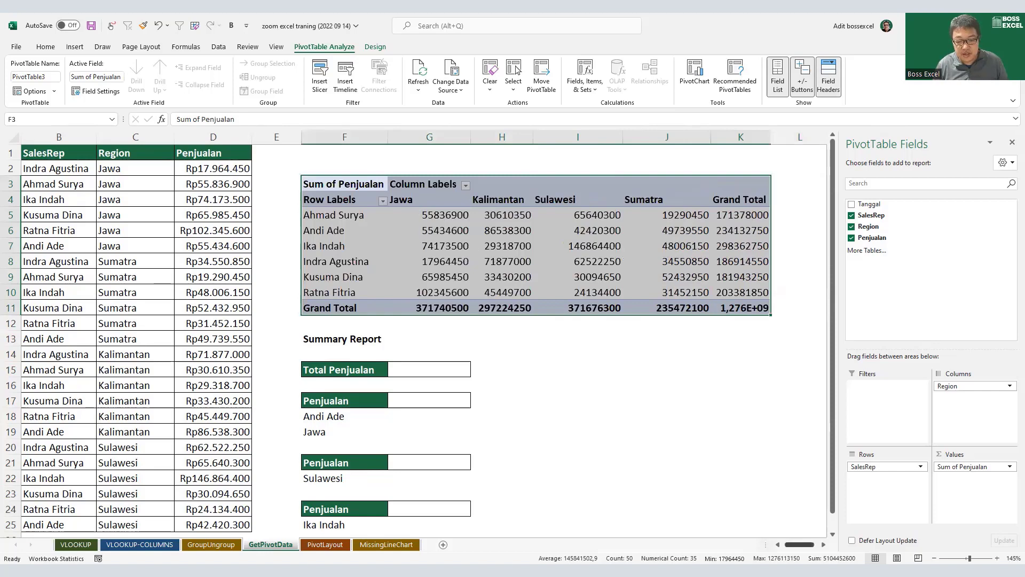
Step: Narrow the PivotTable field list so the source data and the whole PivotTable fit side by side
left_click(778, 544)
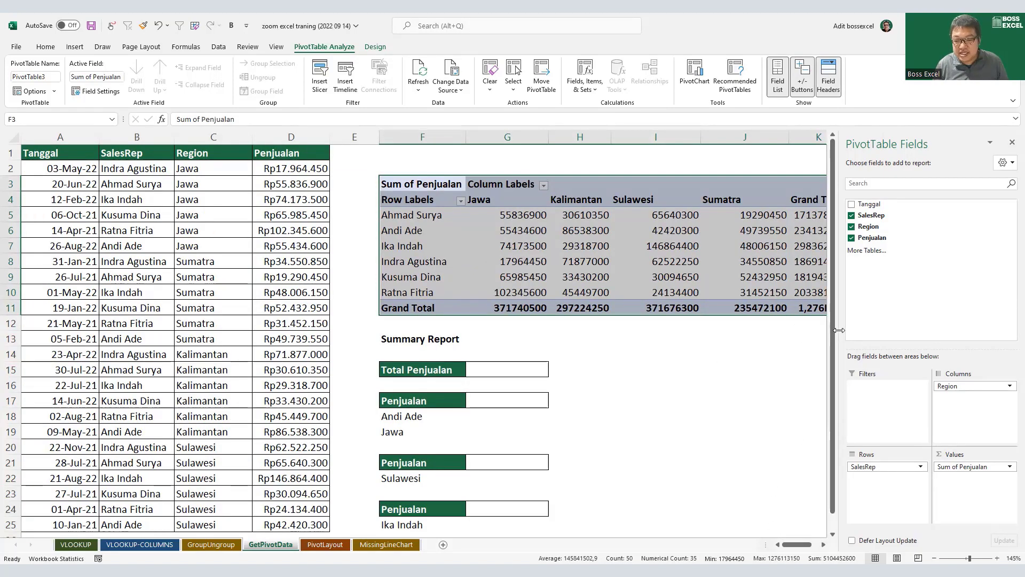
left_click_drag(839, 330, 875, 330)
left_click(767, 353)
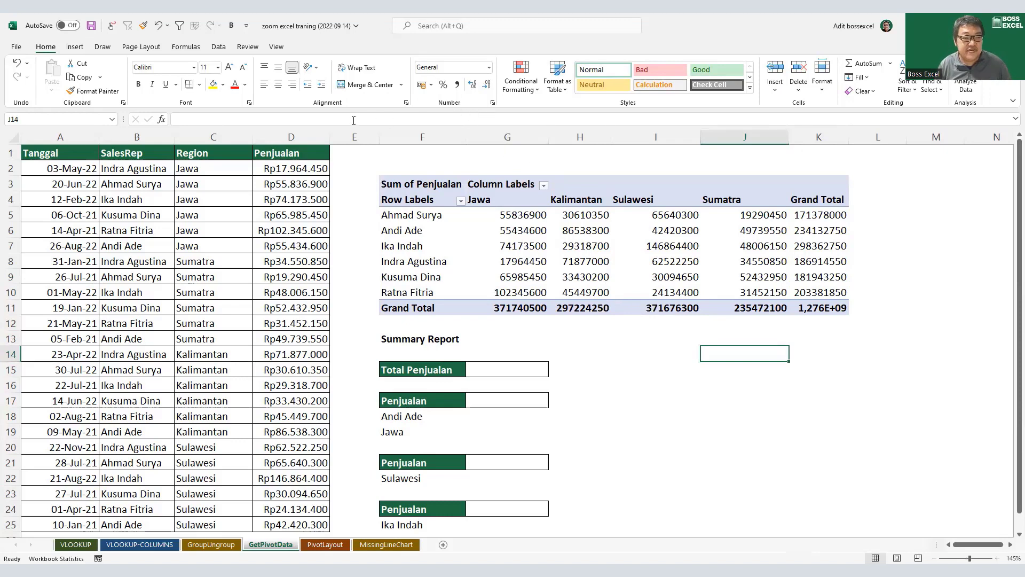
left_click(531, 219)
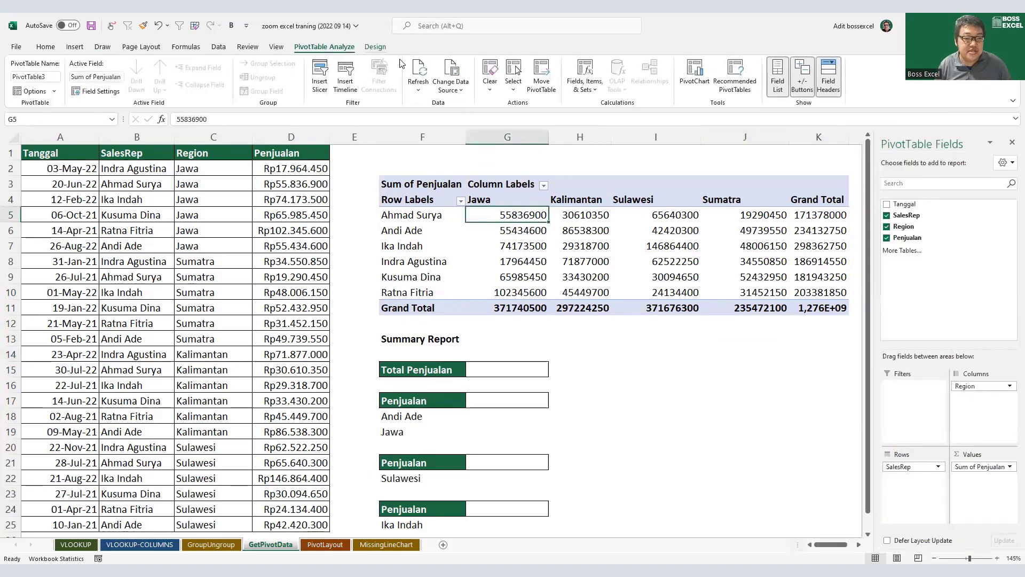
left_click(374, 46)
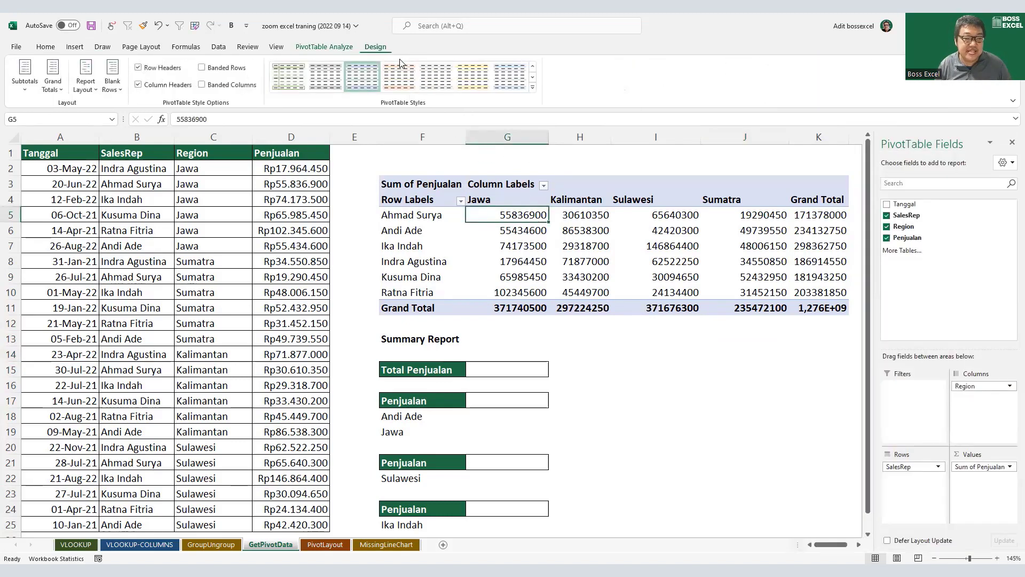
left_click(88, 84)
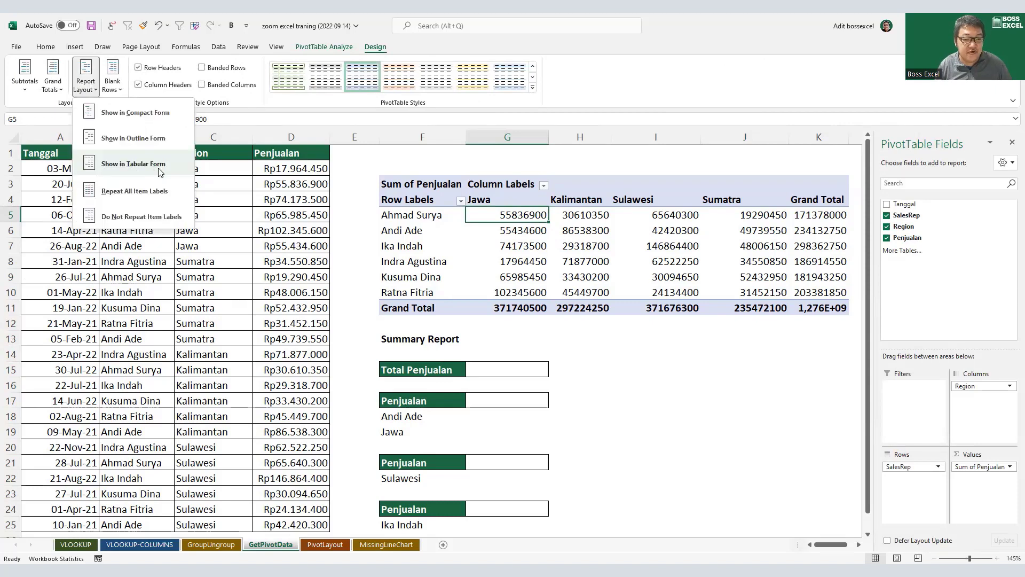
left_click(545, 244)
left_click(411, 201)
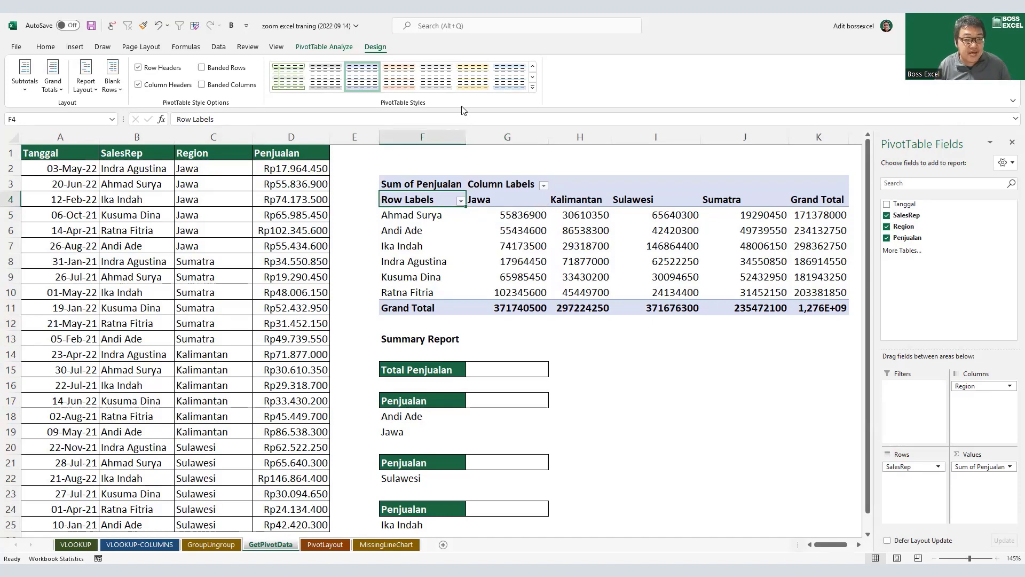
left_click(87, 88)
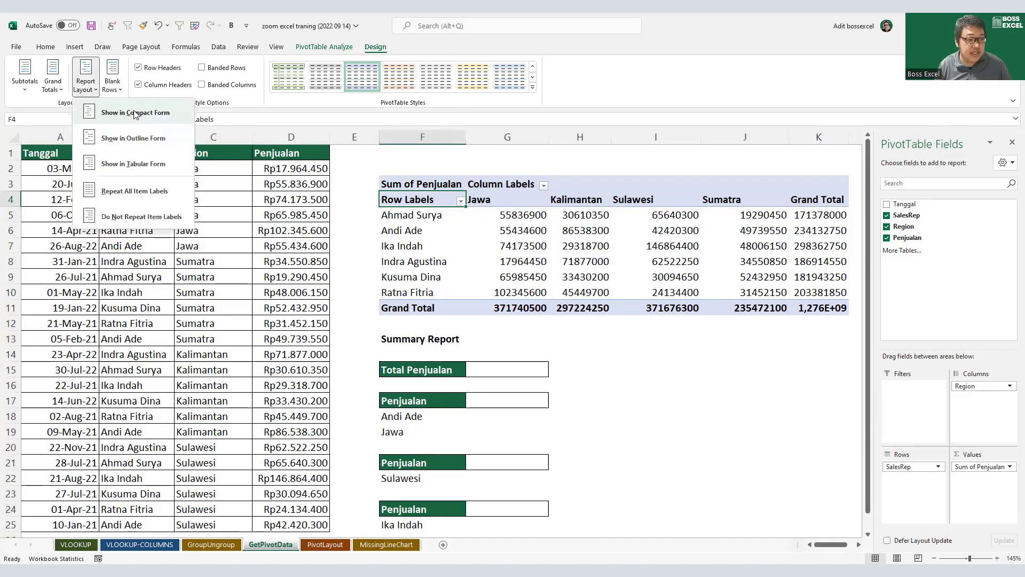
left_click(503, 267)
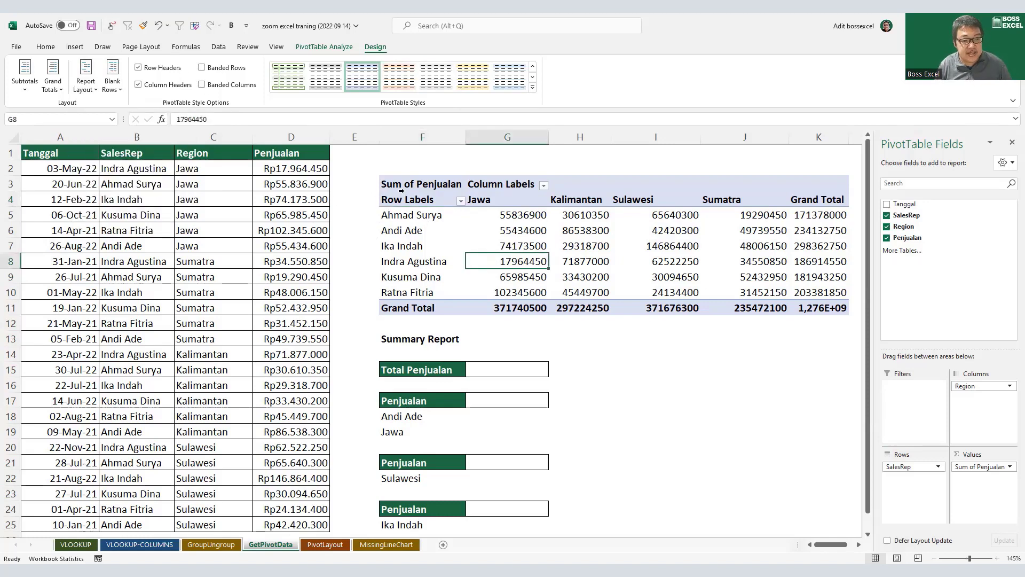
Step: Circle the Row Labels and Column Labels headers with the red pen and undo both ink strokes
left_click(103, 47)
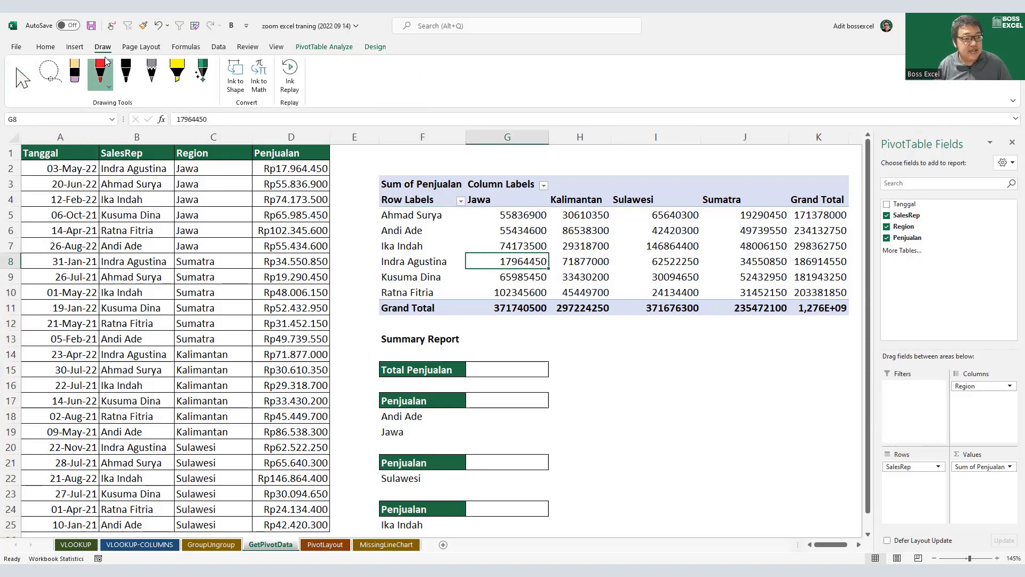
left_click(102, 69)
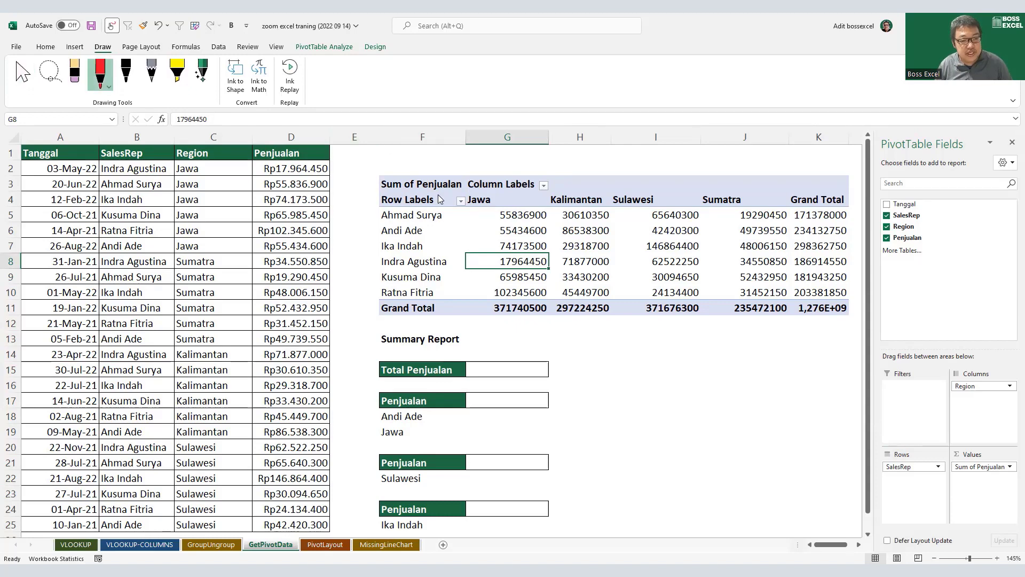
mouse_move(439, 199)
left_mouse_down()
mouse_move(379, 211)
mouse_move(430, 211)
left_mouse_up()
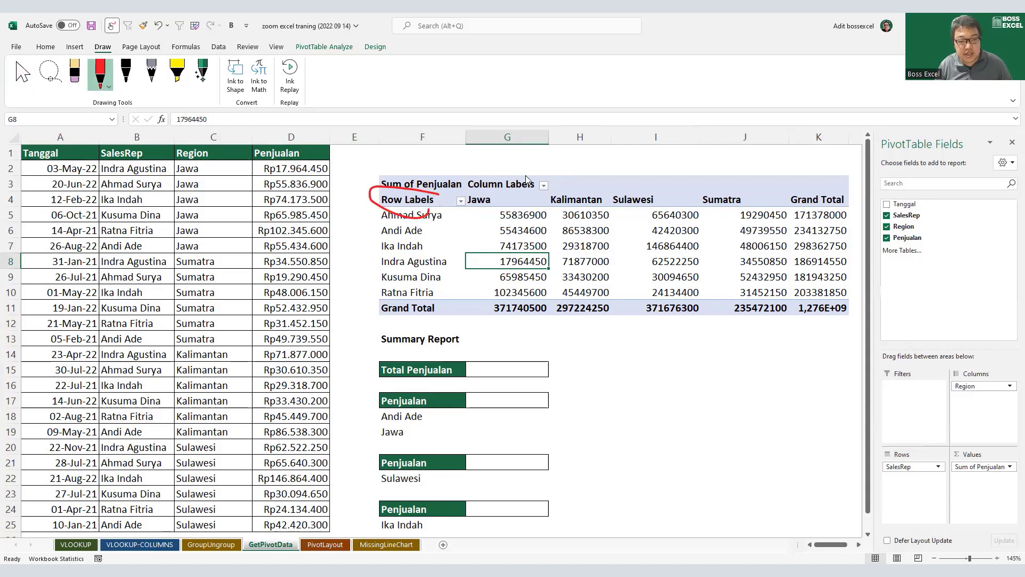
left_click_drag(477, 177, 538, 186)
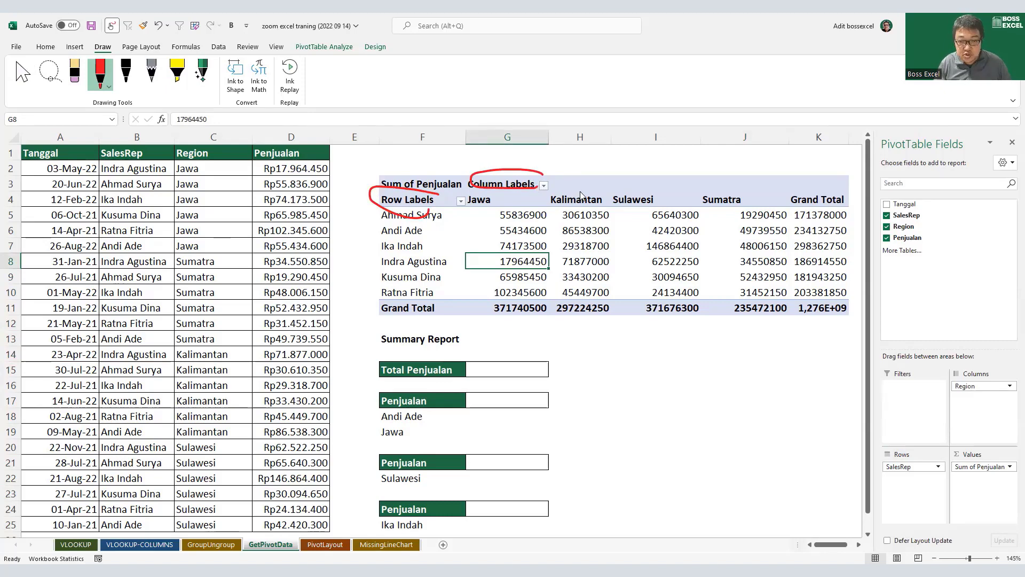
key("ctrl+z")
key("ctrl+z")
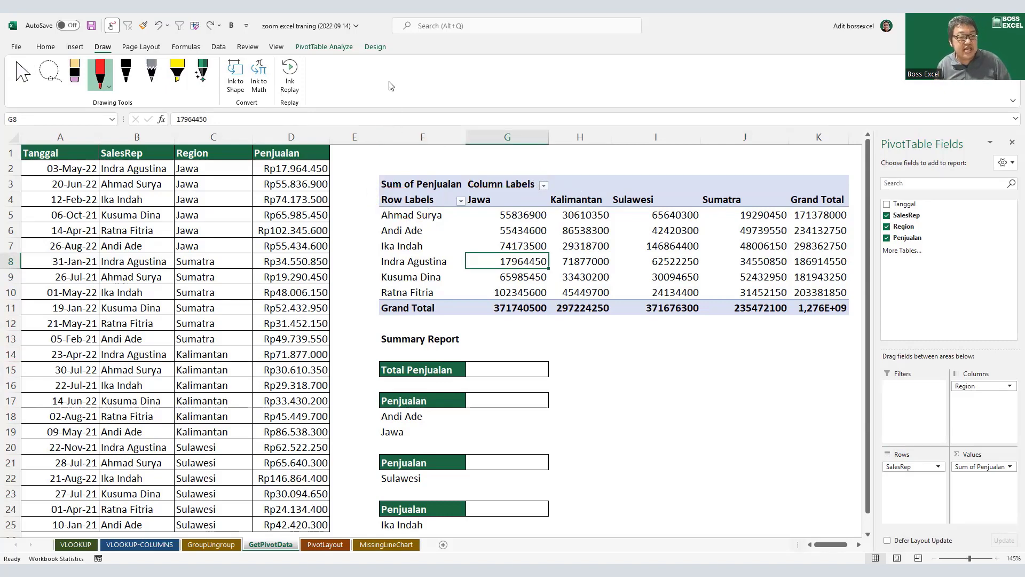
Step: Change the PivotTable's report layout to Tabular Form and check its row and column field headers
left_click(375, 47)
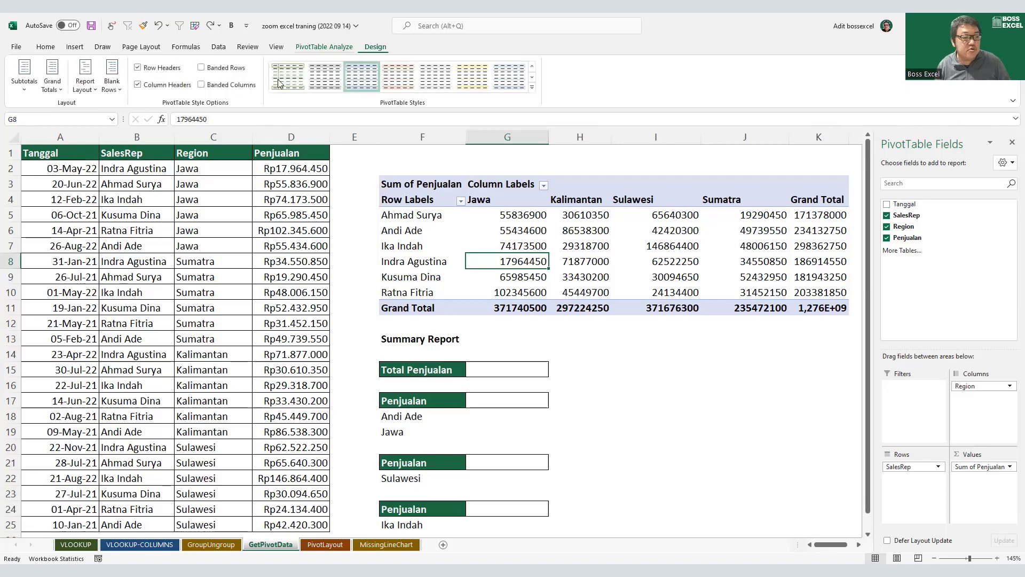
left_click(93, 88)
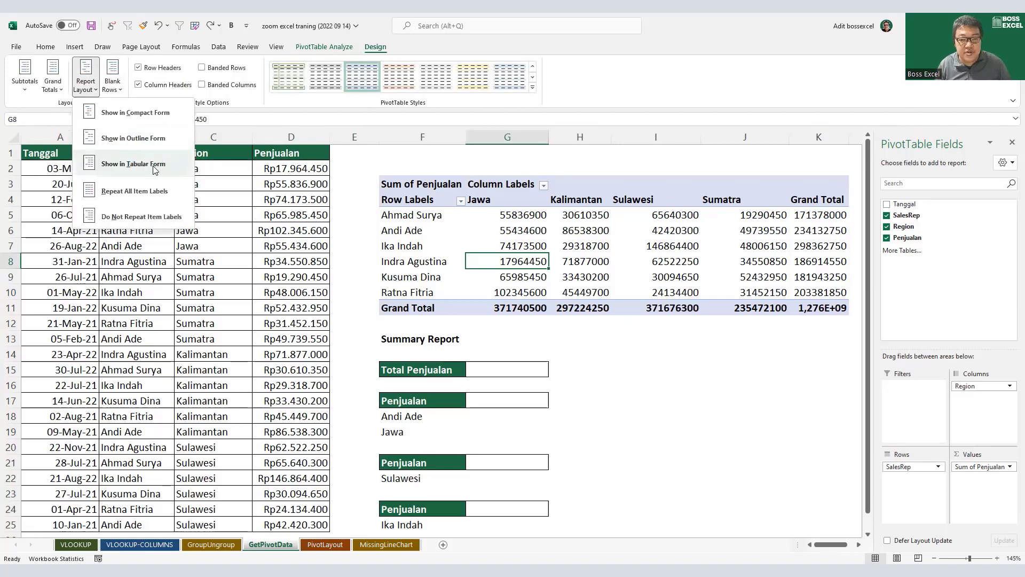
left_click(134, 163)
left_click(411, 202)
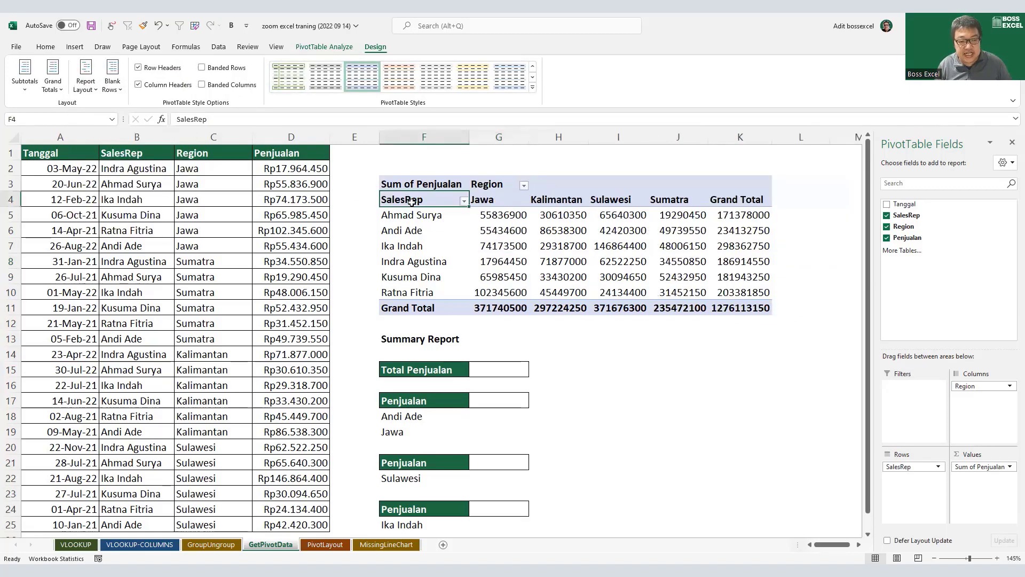
left_click(484, 184)
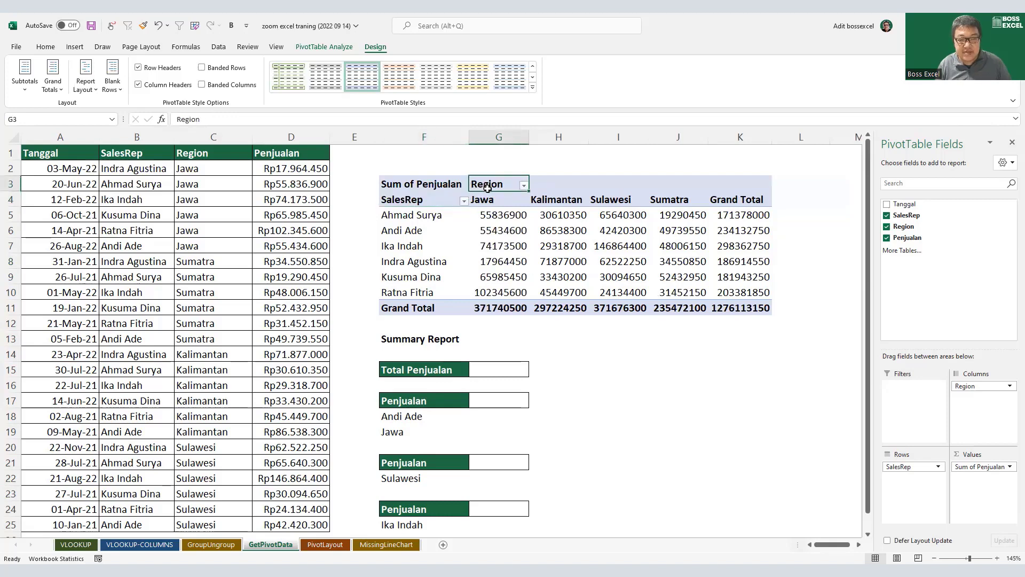
Step: Rename the PivotTable's Sum of Penjualan value field header to Sales
left_click(436, 183)
double_click(442, 184)
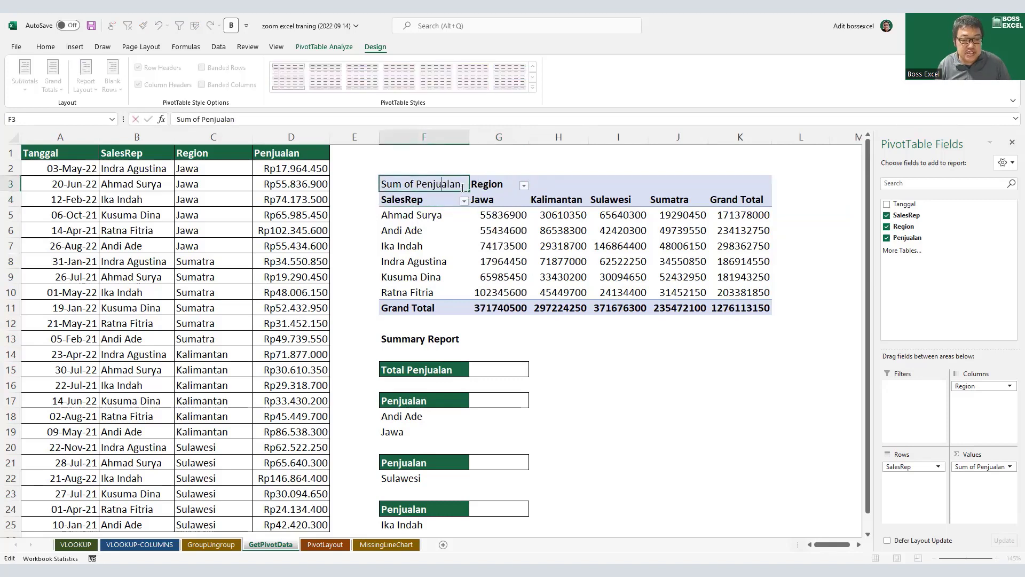
key("shift+Home")
type("Sales")
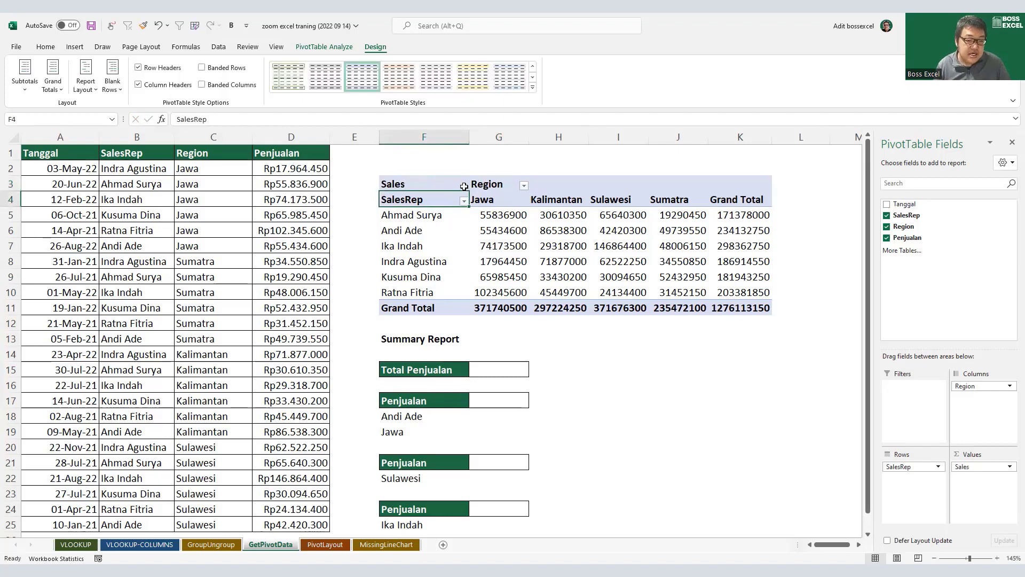
key("Return")
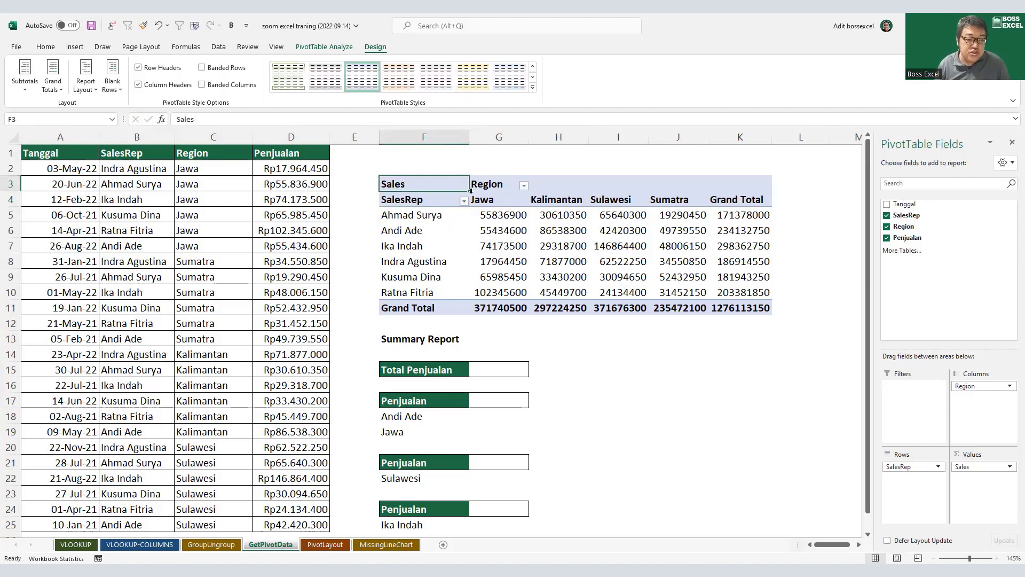
left_click(514, 231)
key("shift+F10")
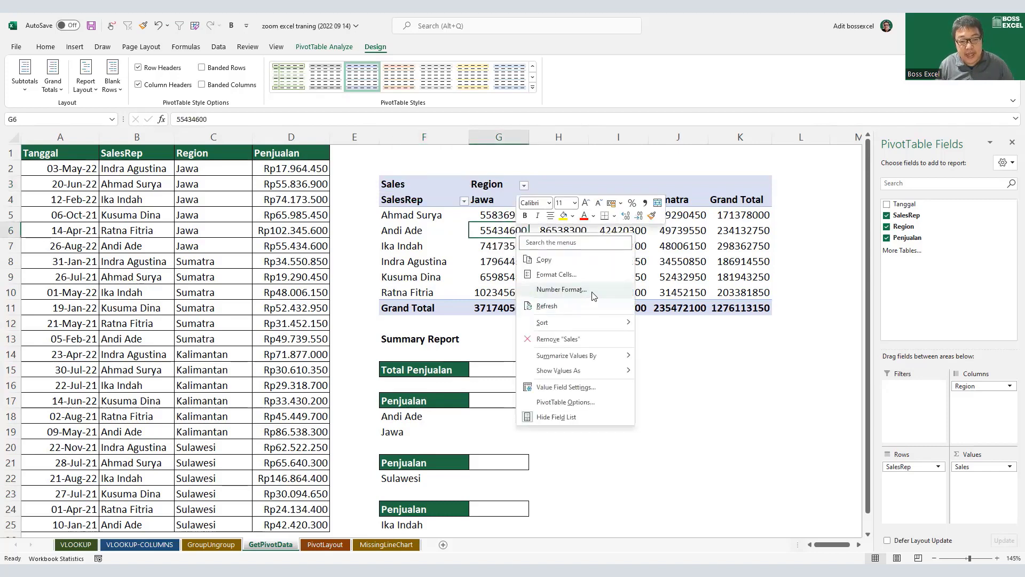
left_click(591, 293)
left_click(472, 219)
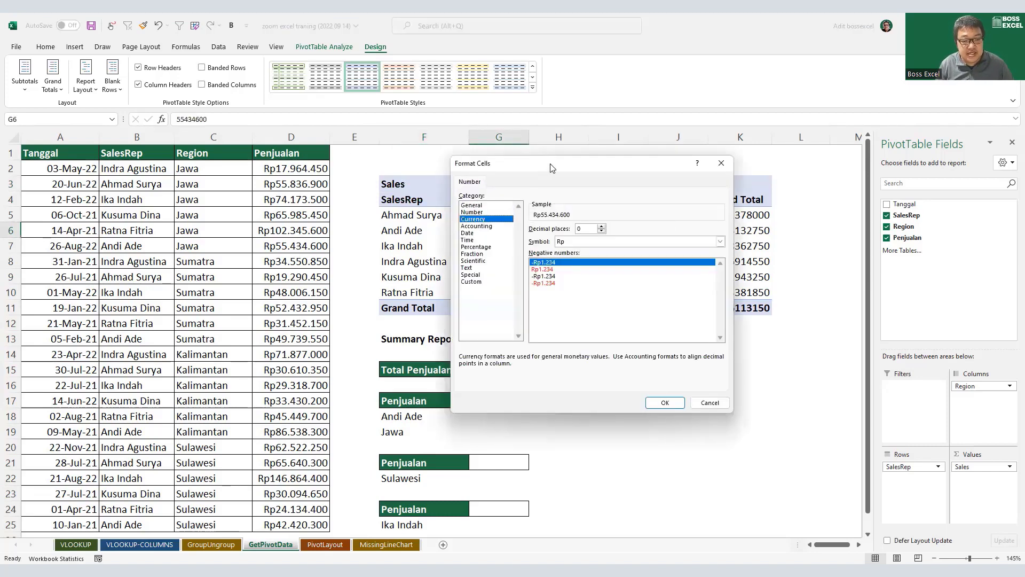
left_click_drag(660, 163, 782, 197)
left_click(847, 197)
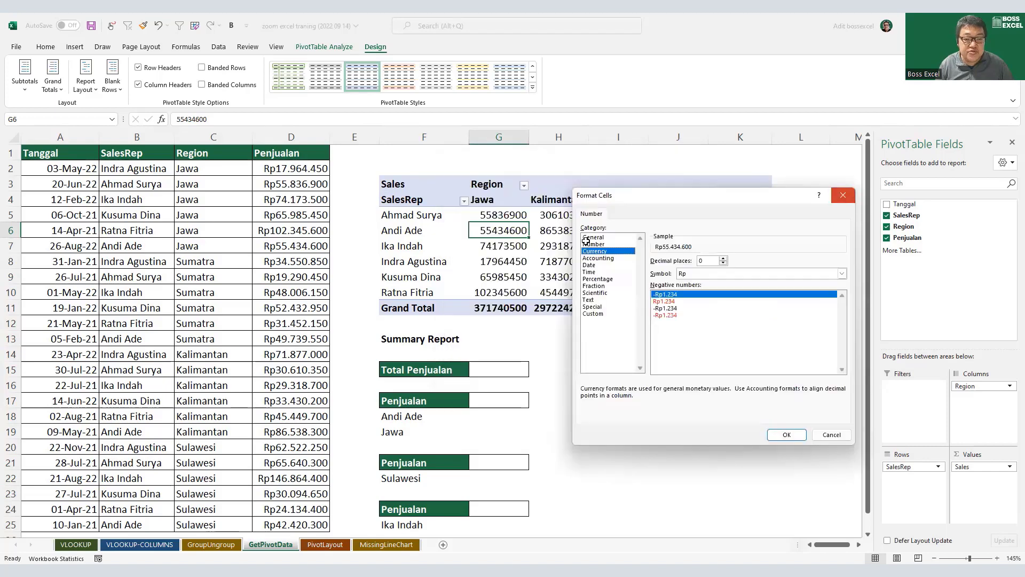
left_click(586, 243)
Step: Set the number format of the PivotTable's Sales values to Currency with the Rp symbol, like the Penjualan source column
left_click_drag(515, 215, 733, 296)
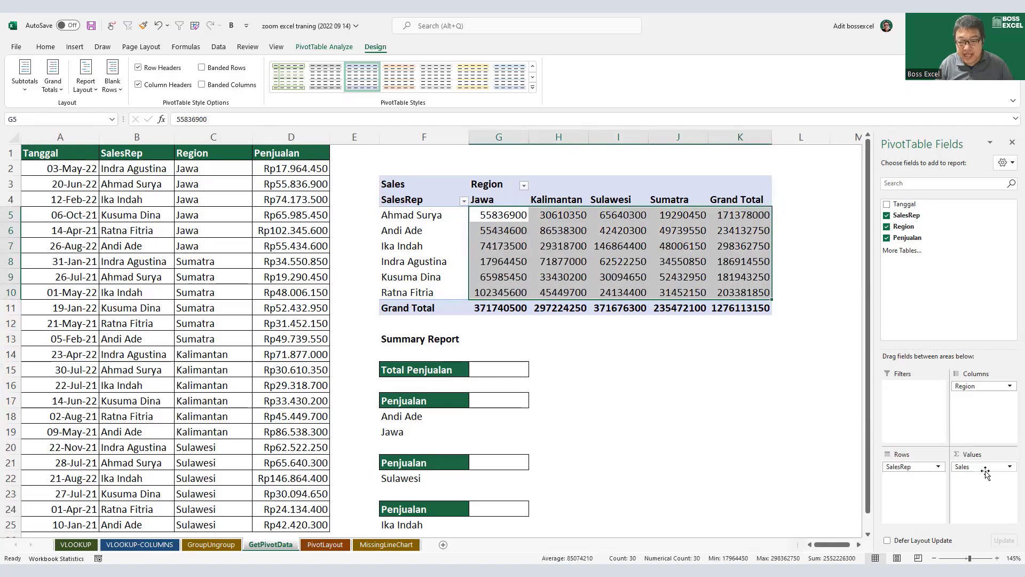
left_click_drag(983, 467, 980, 476)
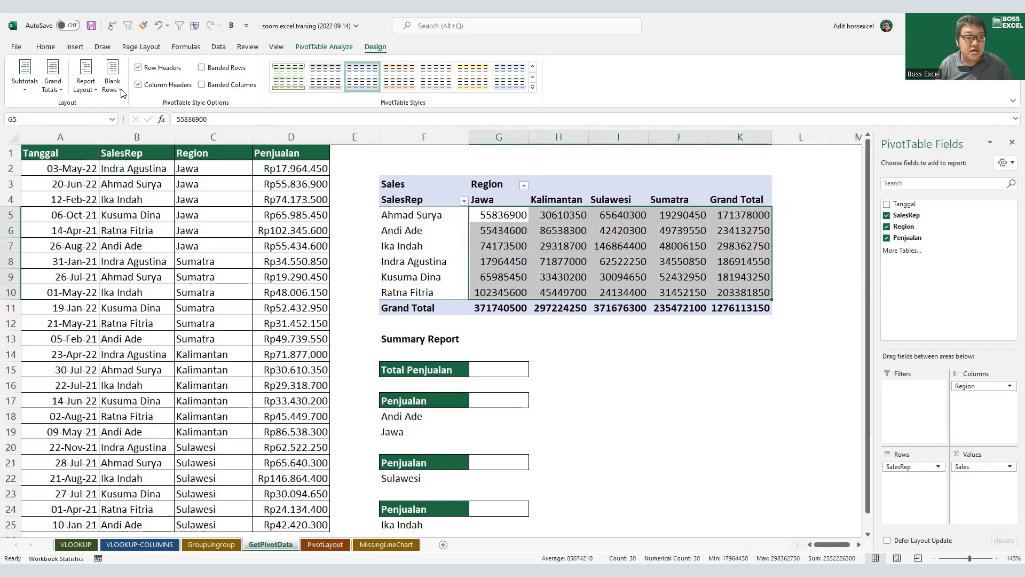
left_click(45, 48)
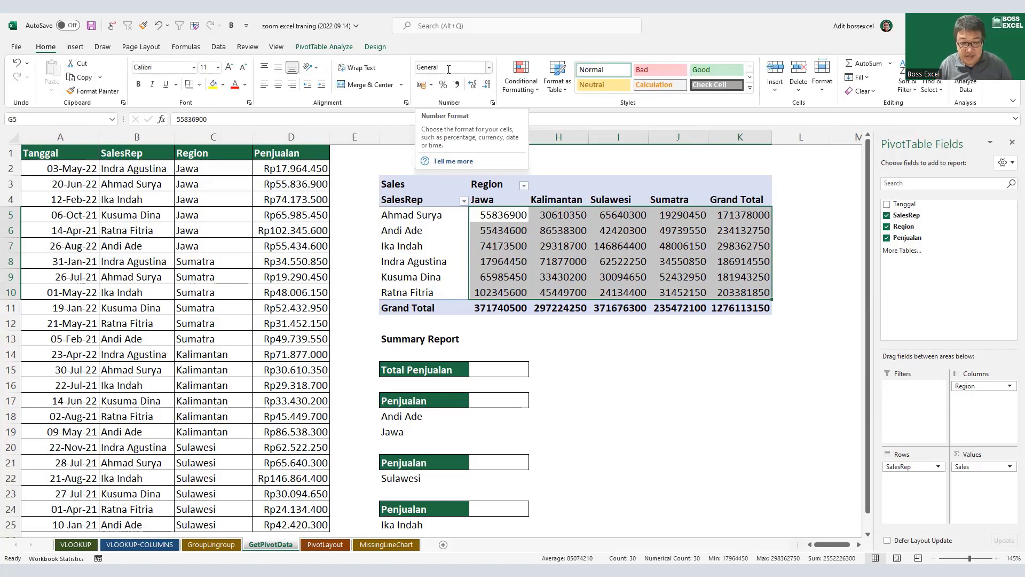
left_click_drag(296, 169, 318, 343)
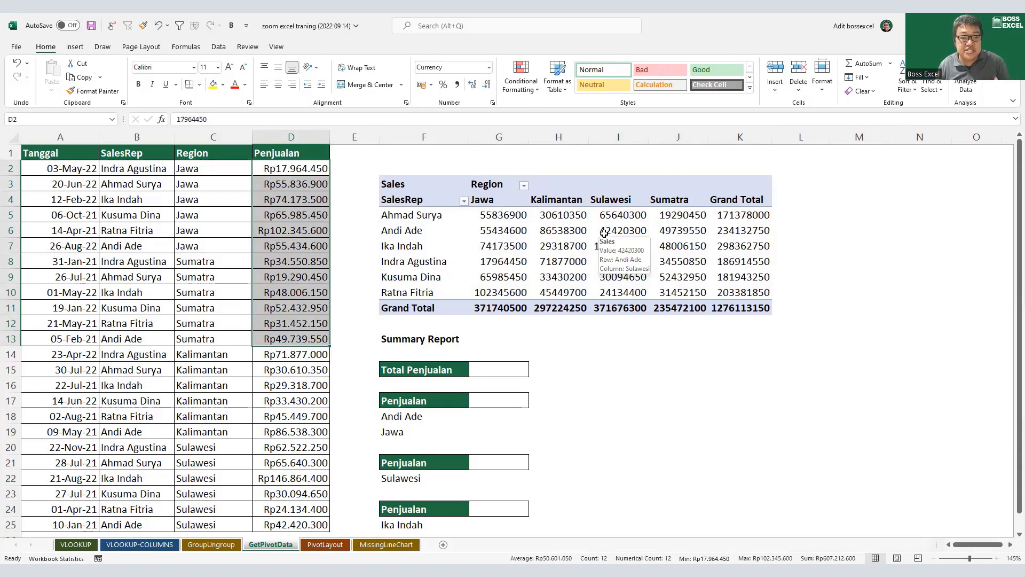
left_click(523, 231)
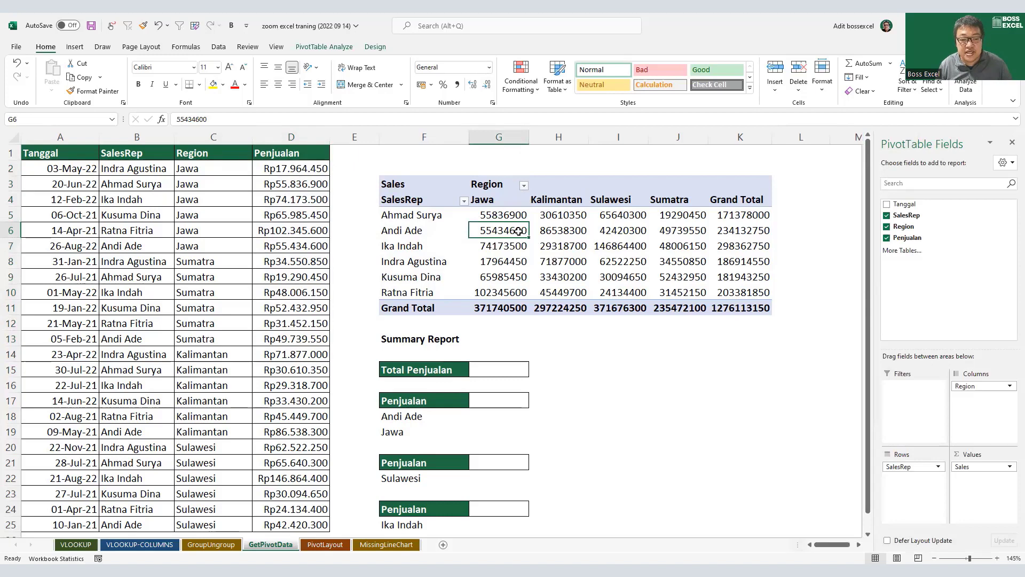
right_click(520, 232)
left_click(568, 292)
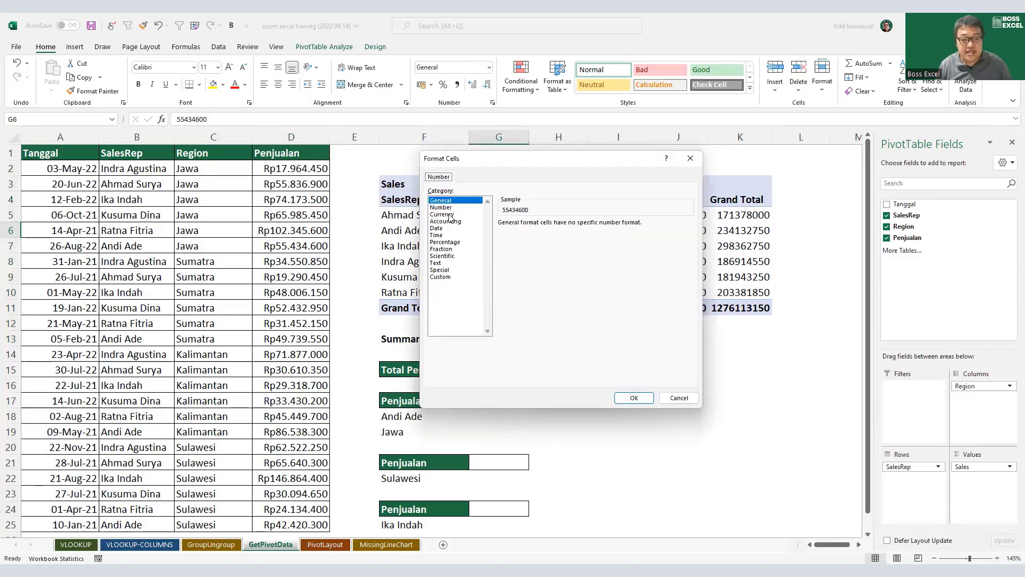
left_click(447, 215)
left_click(635, 397)
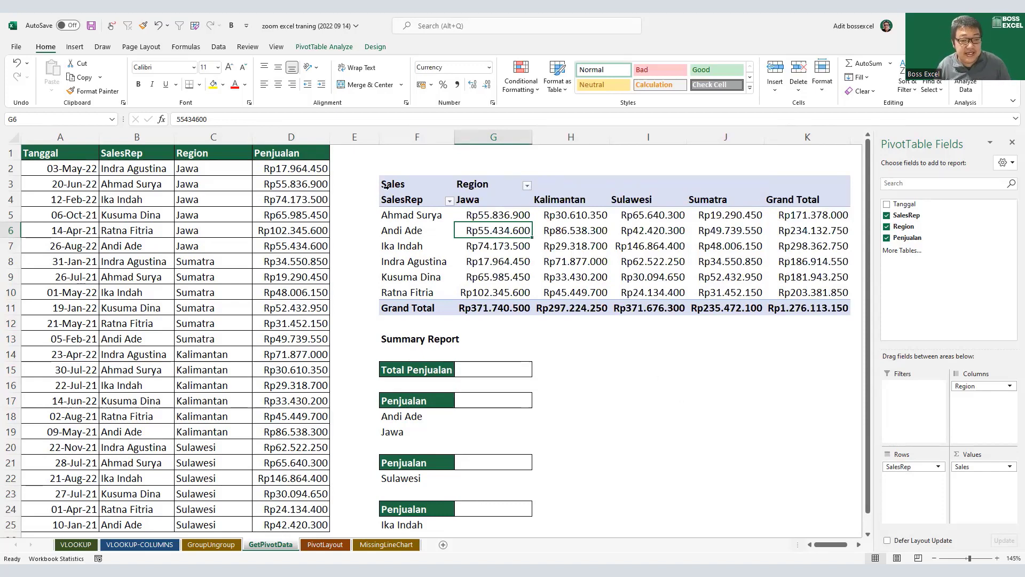
Step: Enter =SUM(D2:D25) in cell G15 beside Total Penjualan and compare it with the PivotTable's grand total
left_click(412, 342)
left_click(476, 373)
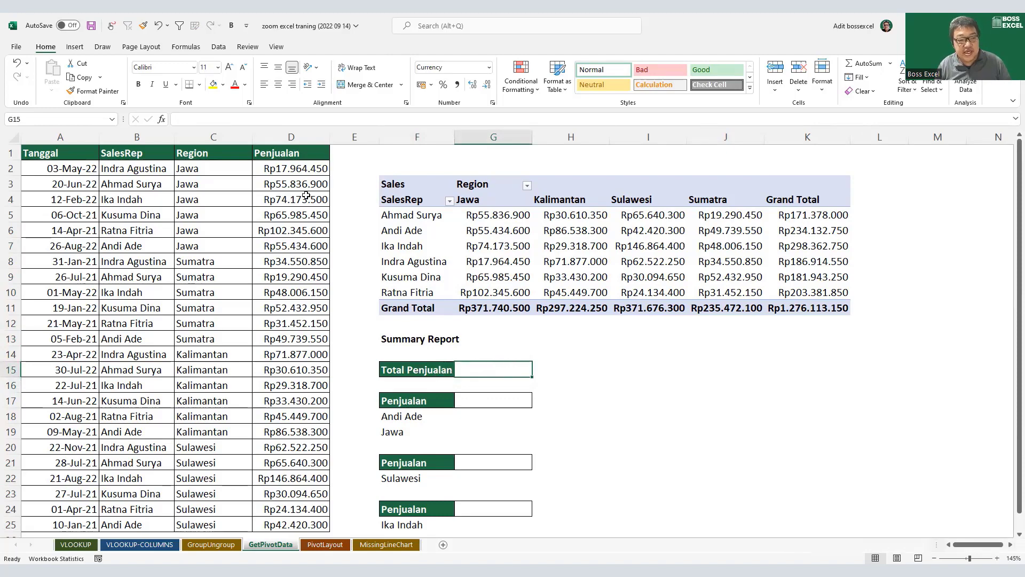
scroll(270, 216, "down", 1)
scroll(220, 170, "up", 1)
left_click_drag(220, 170, 311, 522)
left_click(502, 371)
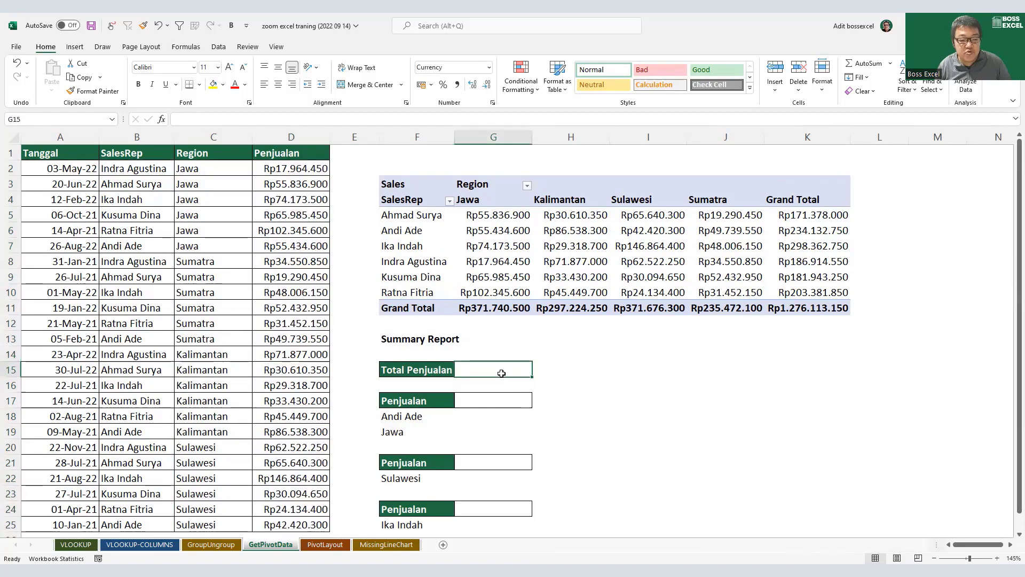
type("=SUM(")
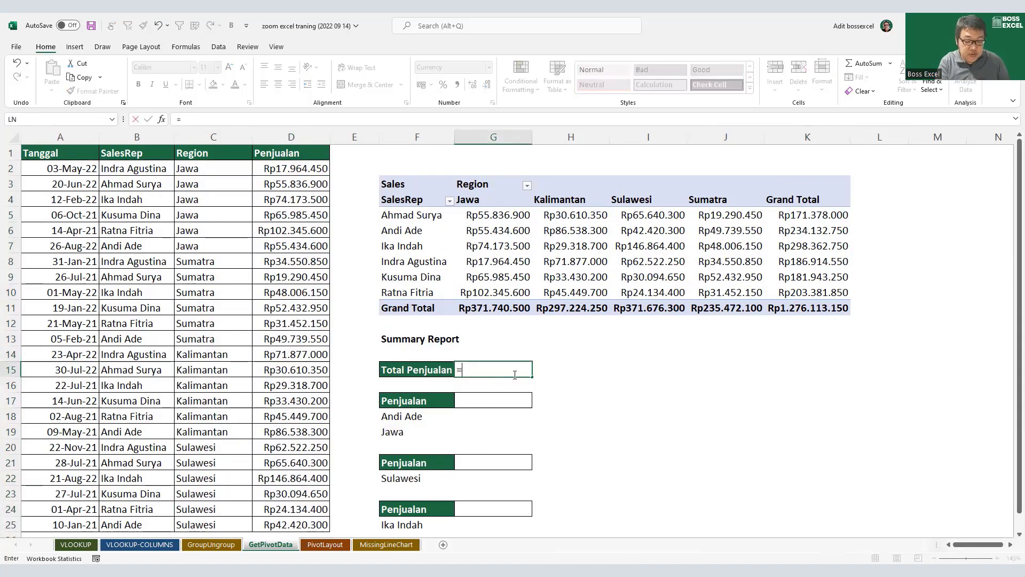
left_click(309, 172)
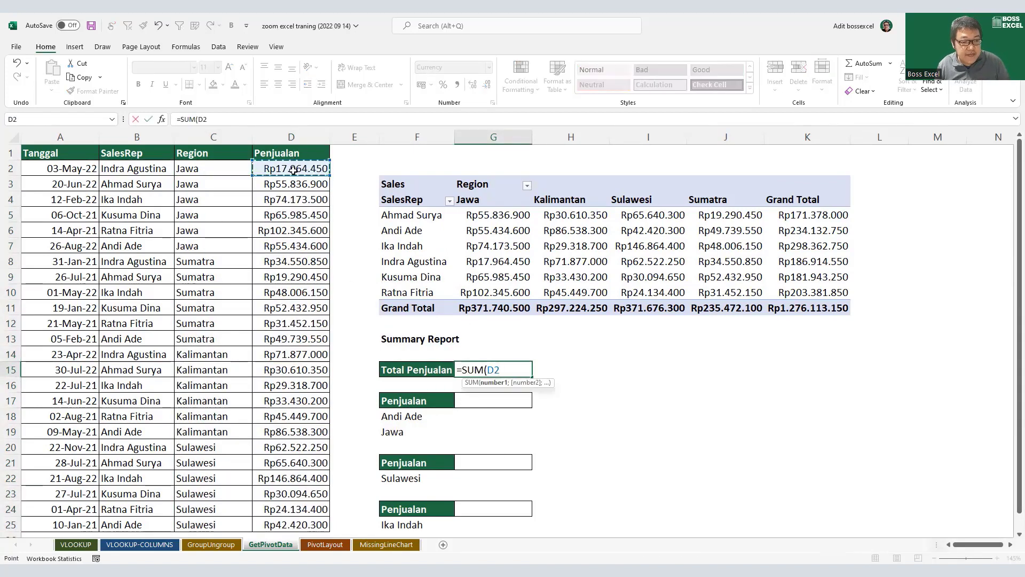
key("ctrl+shift+Down")
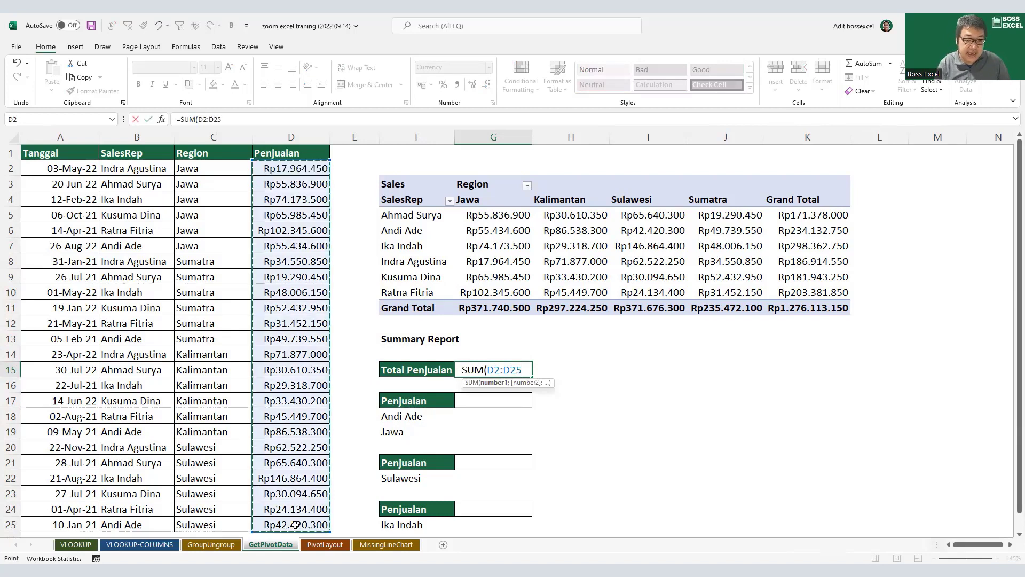
key("Return")
left_click(526, 375)
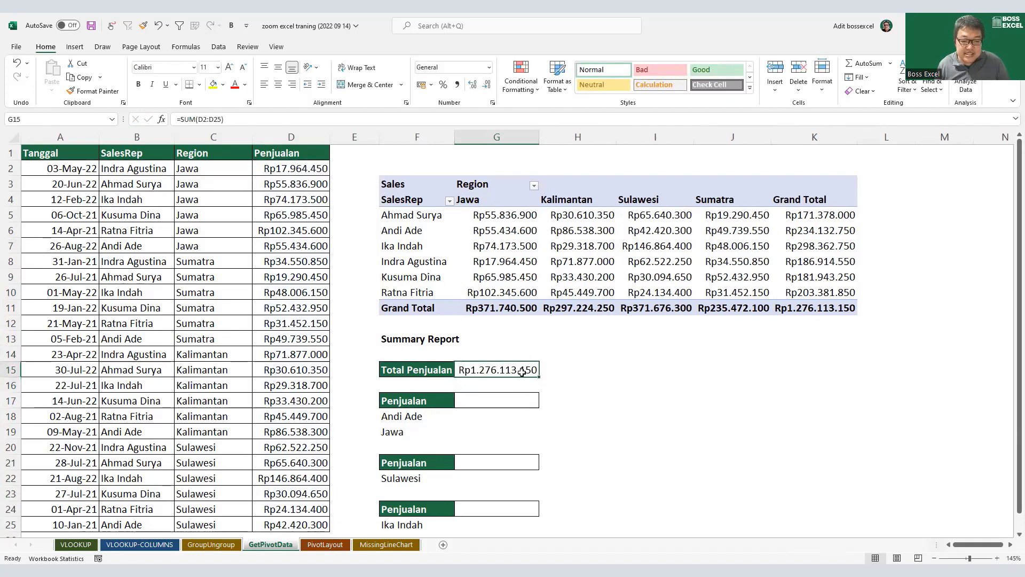
left_click(798, 313)
Step: Copy the Summary Report's value cells G15:G24 into column H starting at H15
left_click_drag(523, 374, 507, 511)
key("ctrl+c")
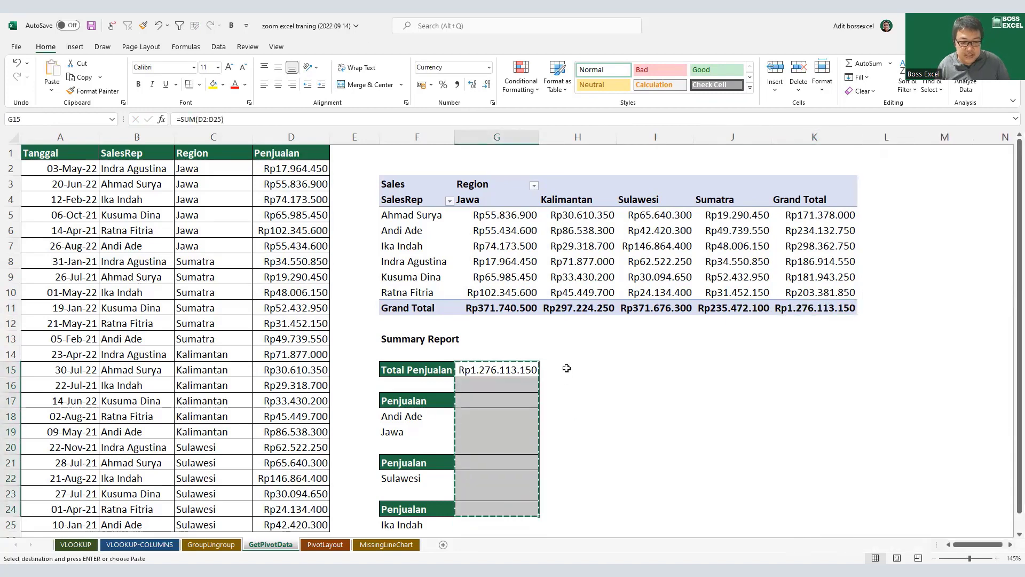
left_click(566, 368)
key("ctrl+v")
left_click(596, 371)
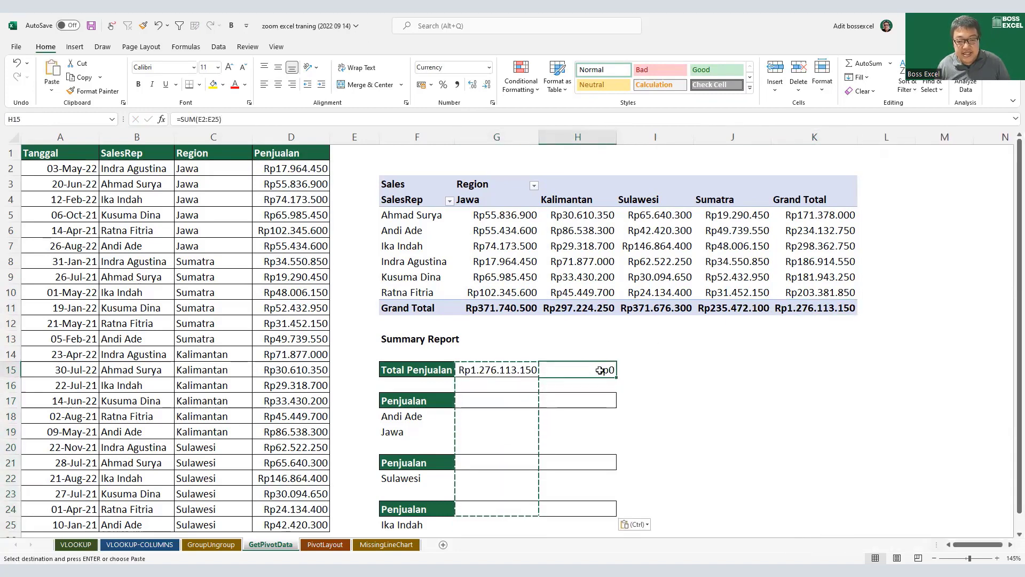
Step: Try copying the PivotTable's grand total from K11 into H15, and undo both the paste and the column widening
left_click(810, 308)
key("ctrl+c")
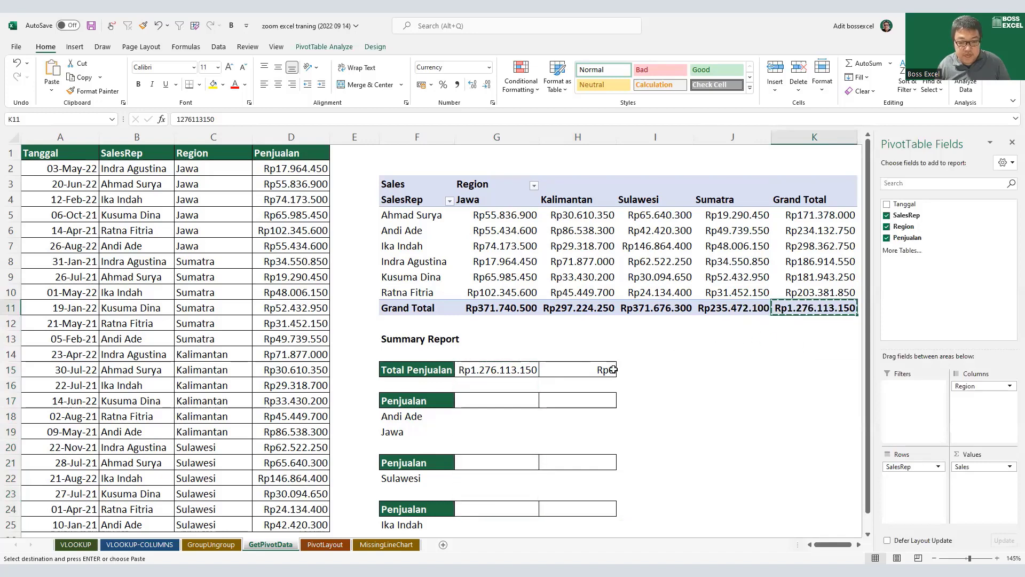
left_click(608, 370)
key("ctrl+v")
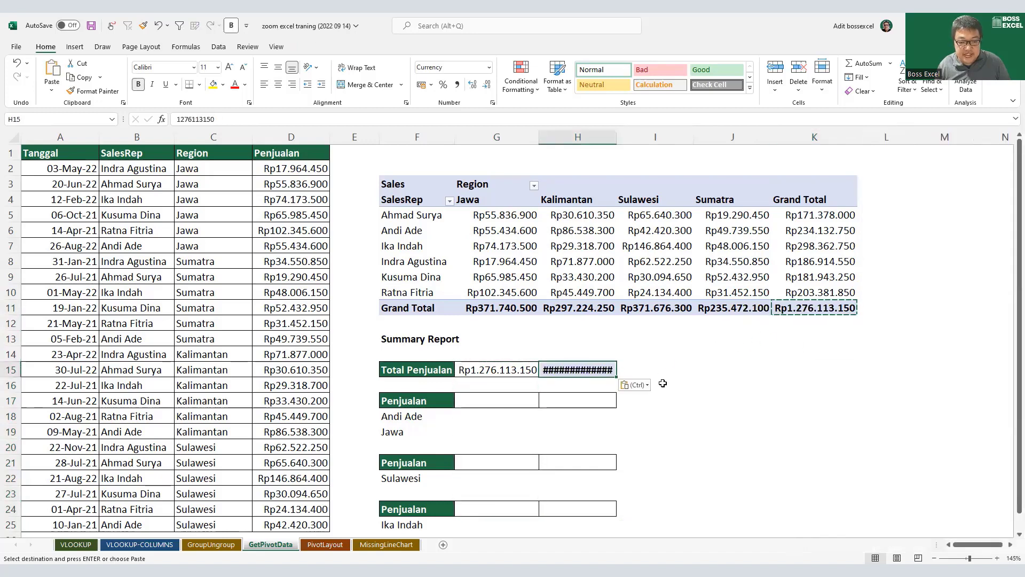
double_click(616, 137)
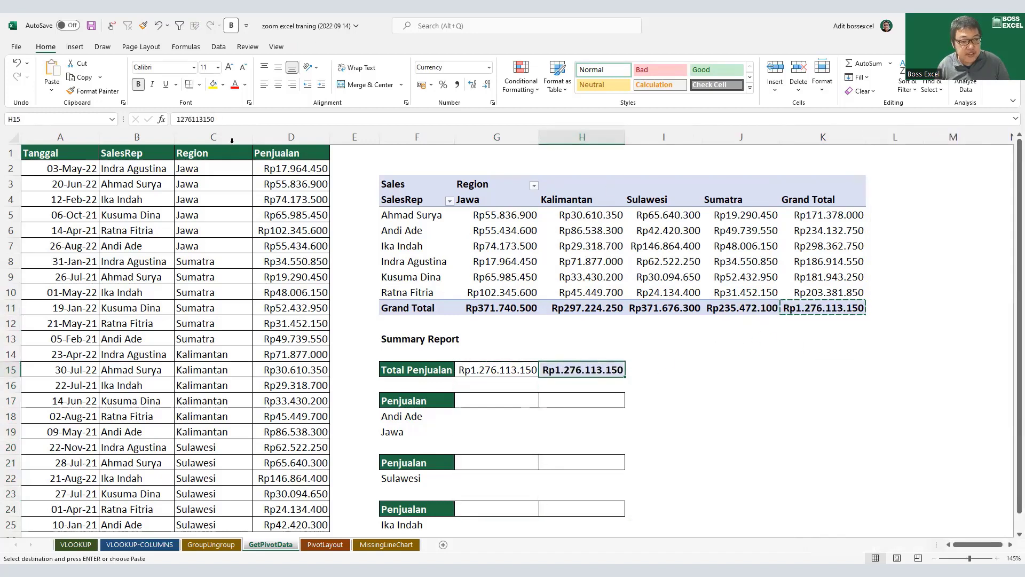
left_click_drag(218, 119, 174, 120)
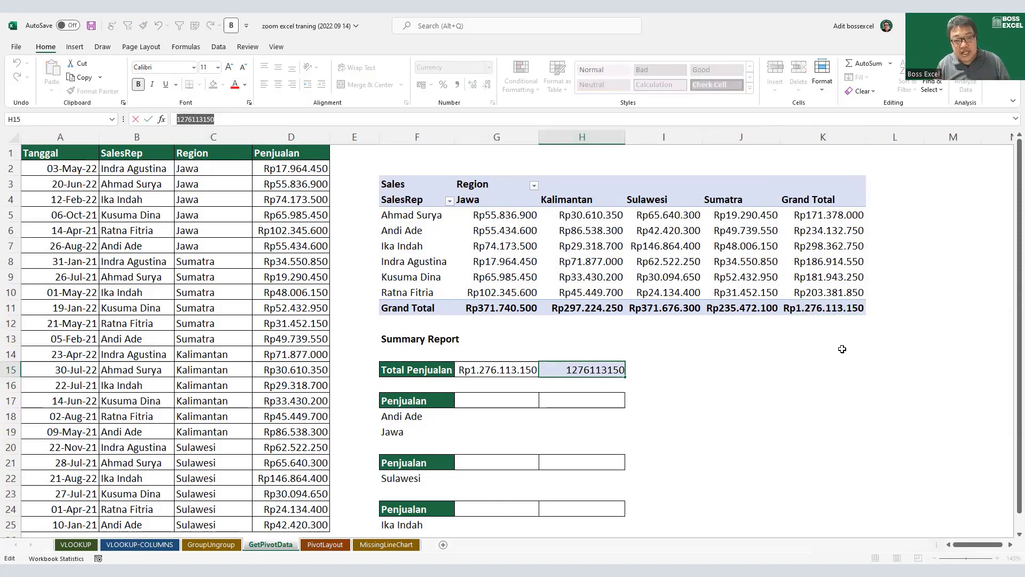
left_click(663, 382)
key("ctrl+z")
key("ctrl+z")
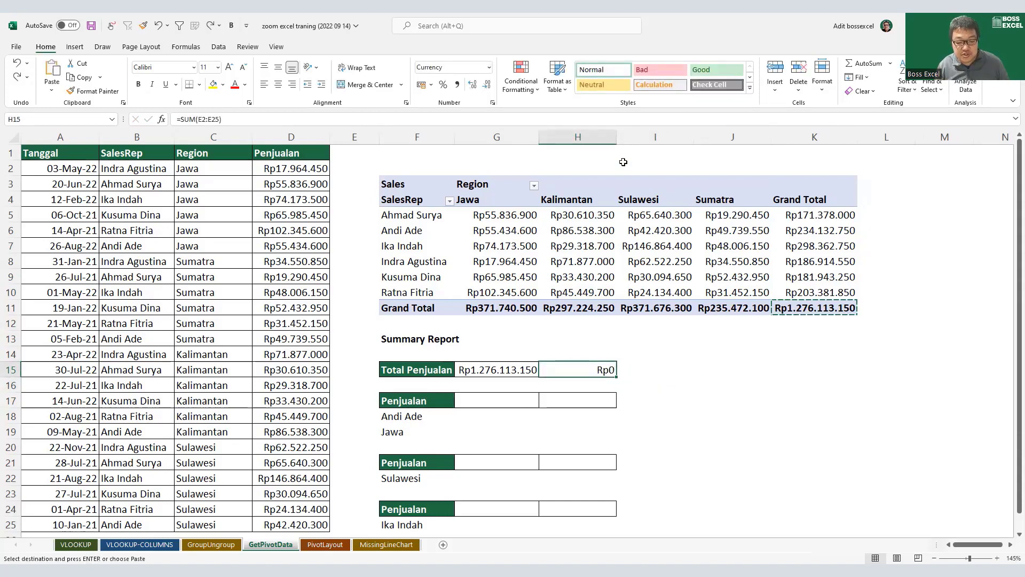
Step: Widen column H and start a GETPIVOTDATA formula in H15 with "sales" as the data field
double_click(616, 132)
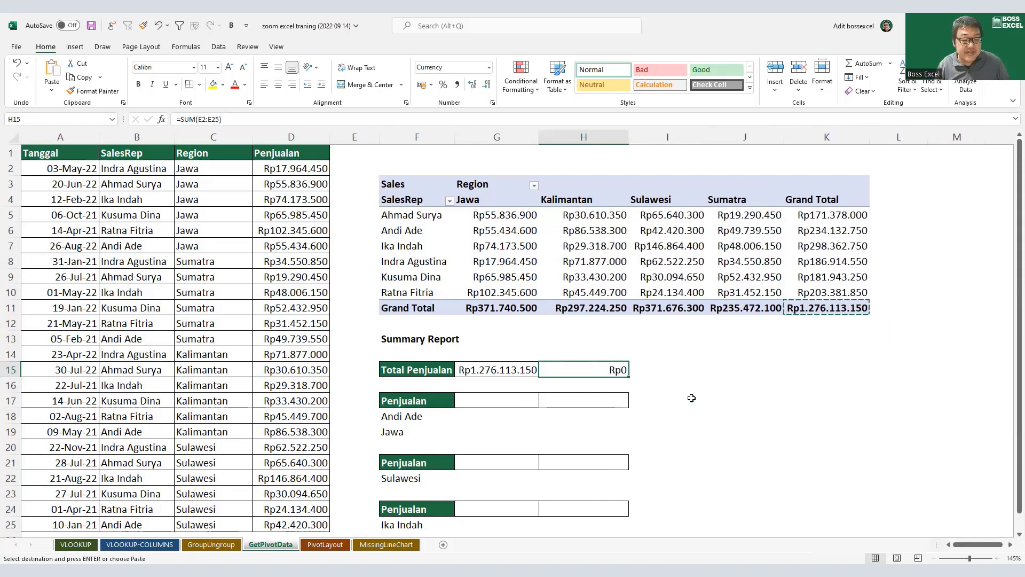
type("=")
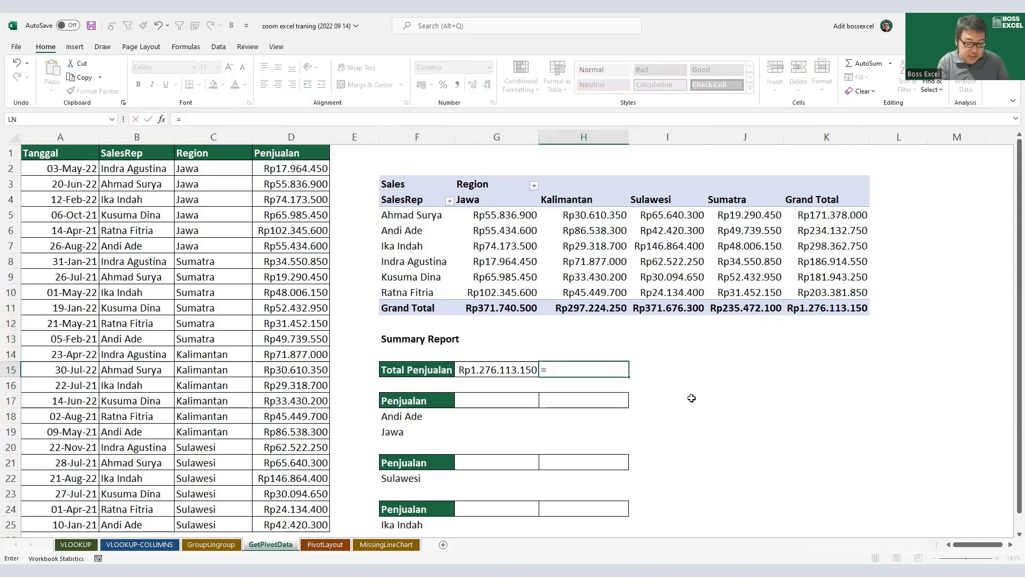
type("get")
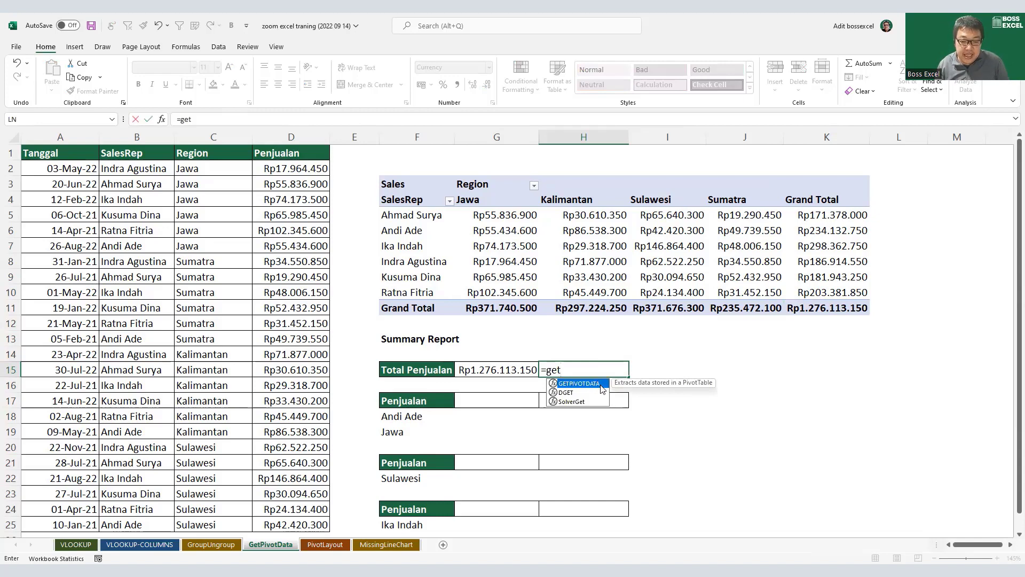
key("Tab")
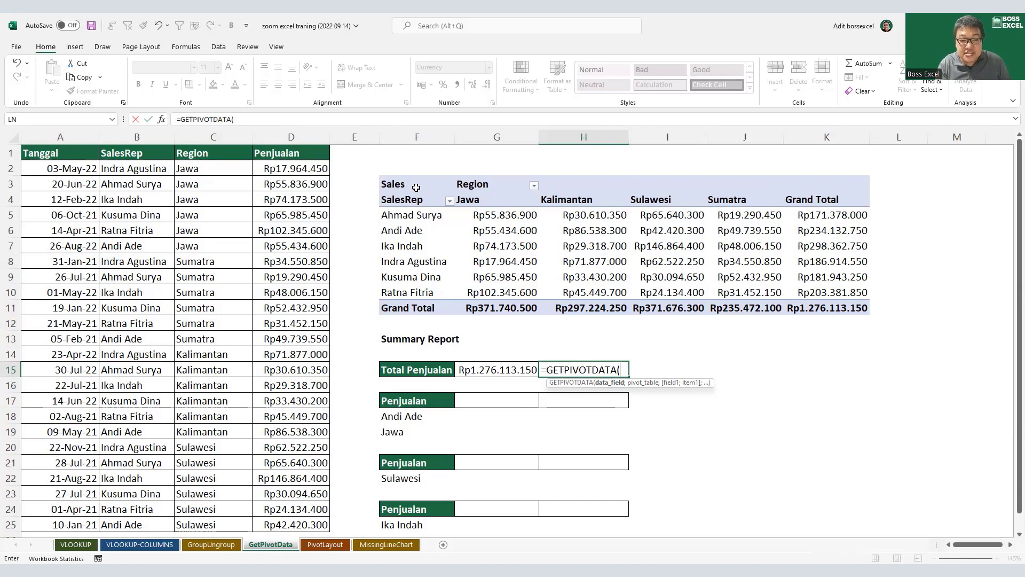
type("ales")
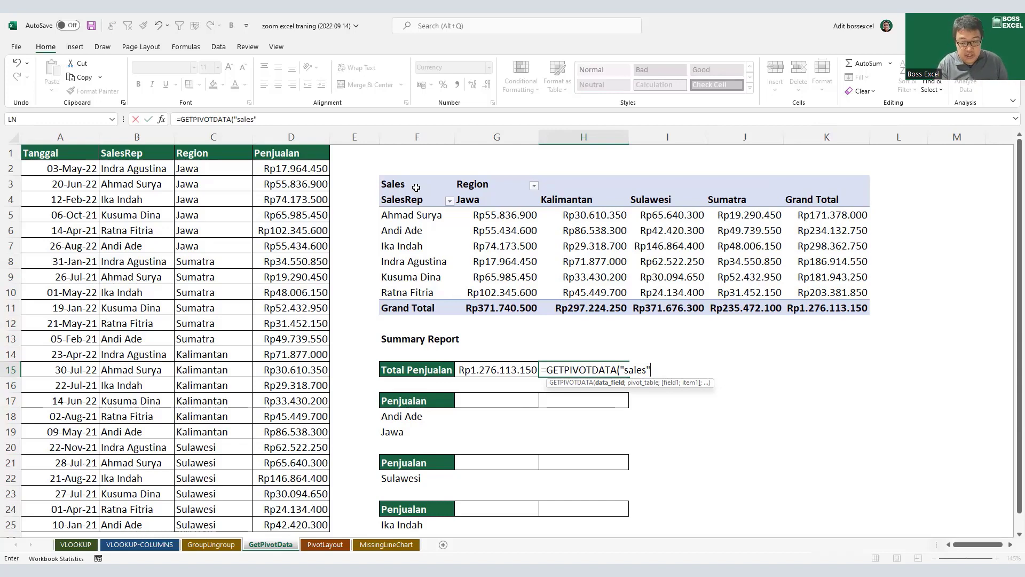
type(";")
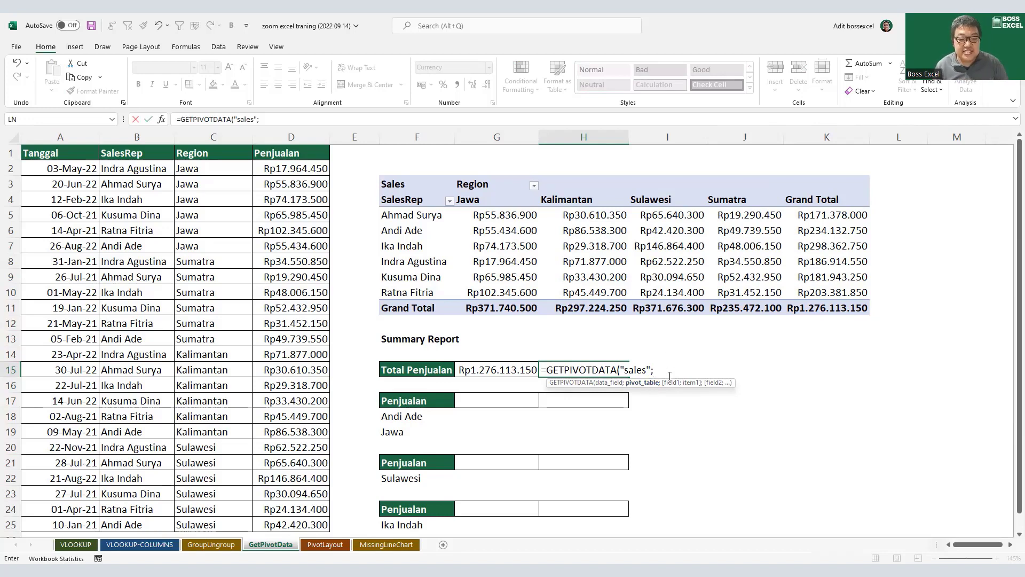
Step: Try several PivotTable cells, including F6, F3, F7 and G6, as the pivot_table reference in H15's GETPIVOTDATA formula
left_click(429, 216)
left_click(430, 231)
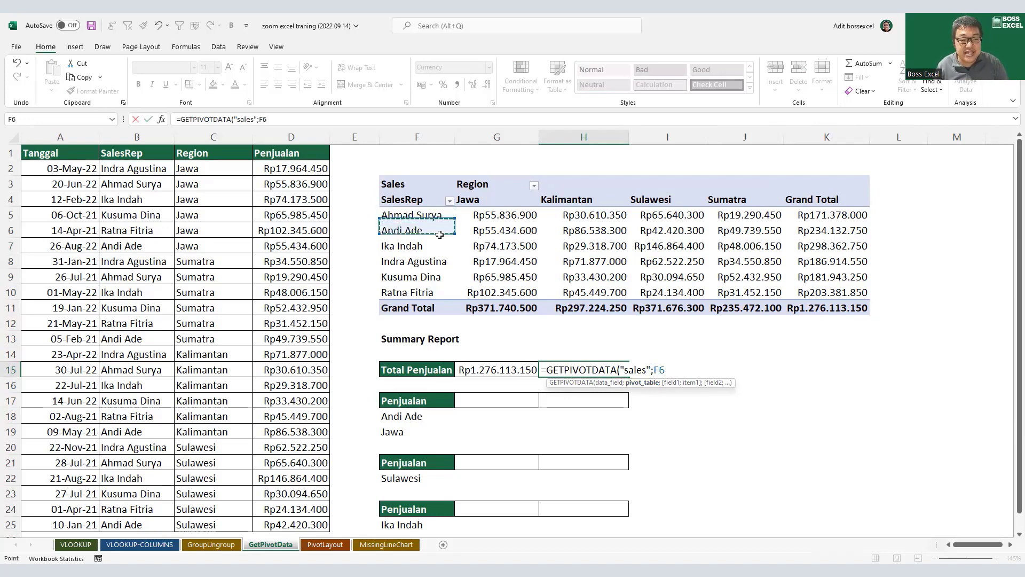
left_click(429, 278)
left_click(432, 231)
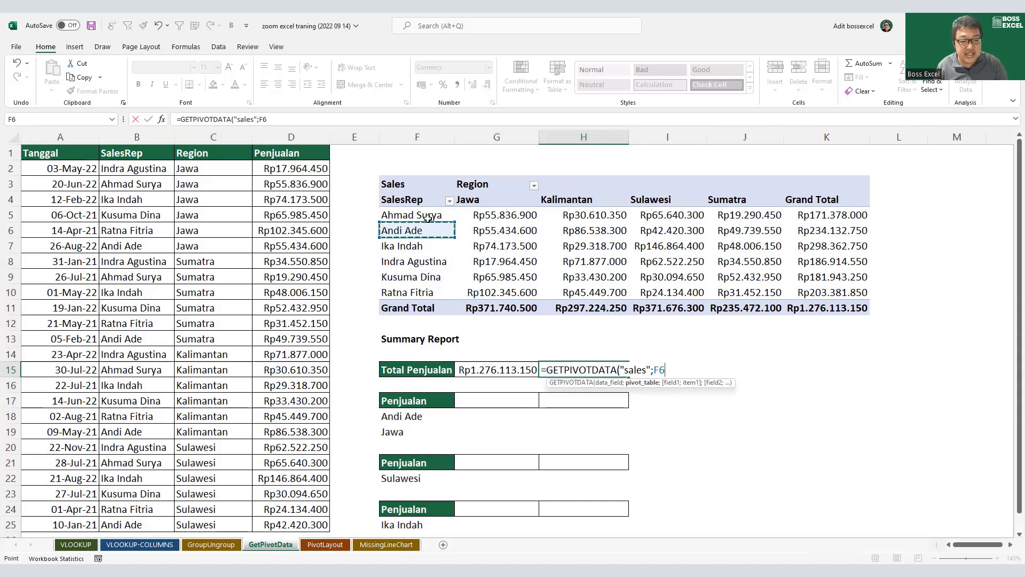
left_click(426, 215)
left_click(423, 200)
left_click(428, 187)
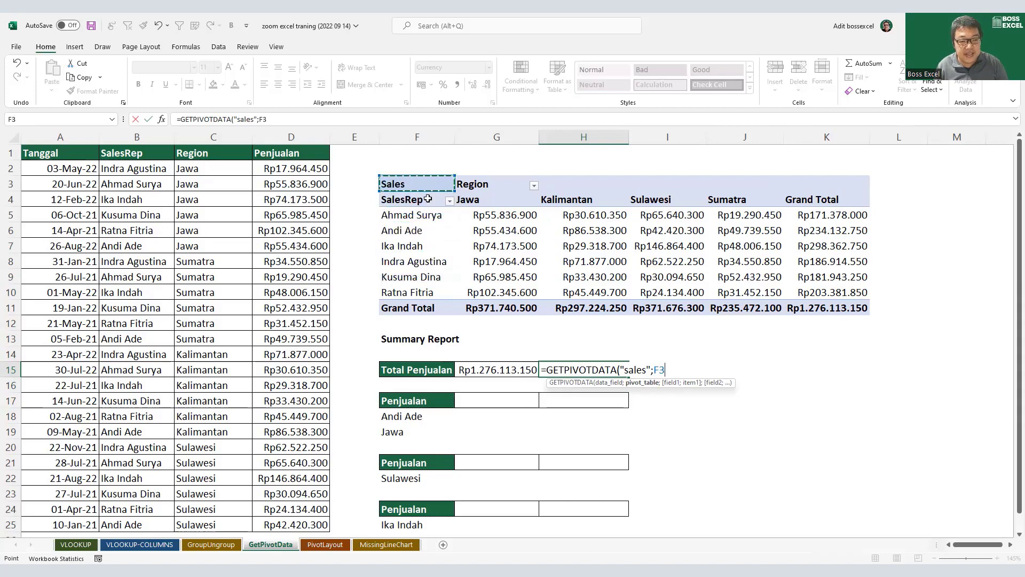
left_click(427, 199)
left_click(425, 217)
left_click(419, 245)
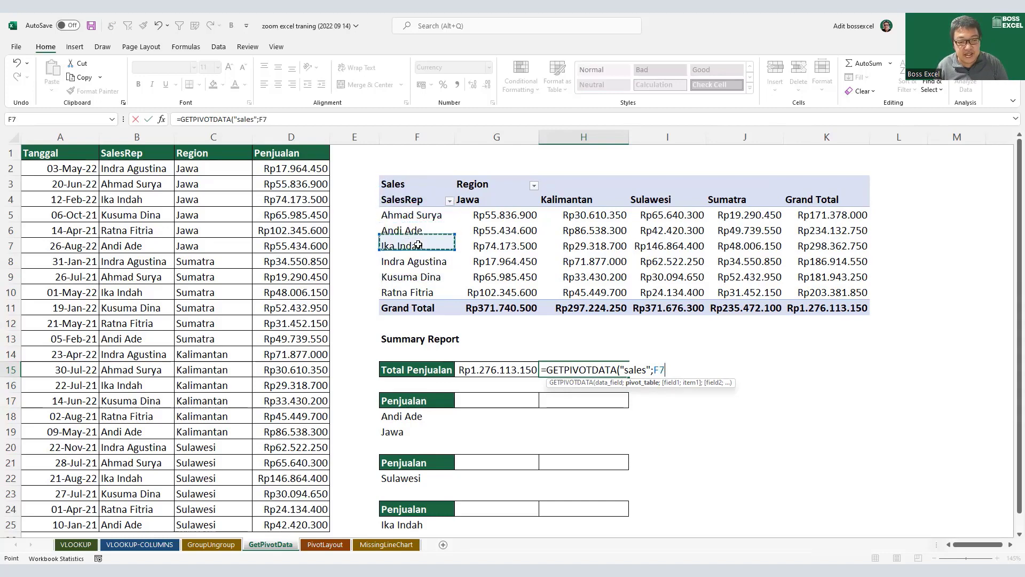
left_click(508, 230)
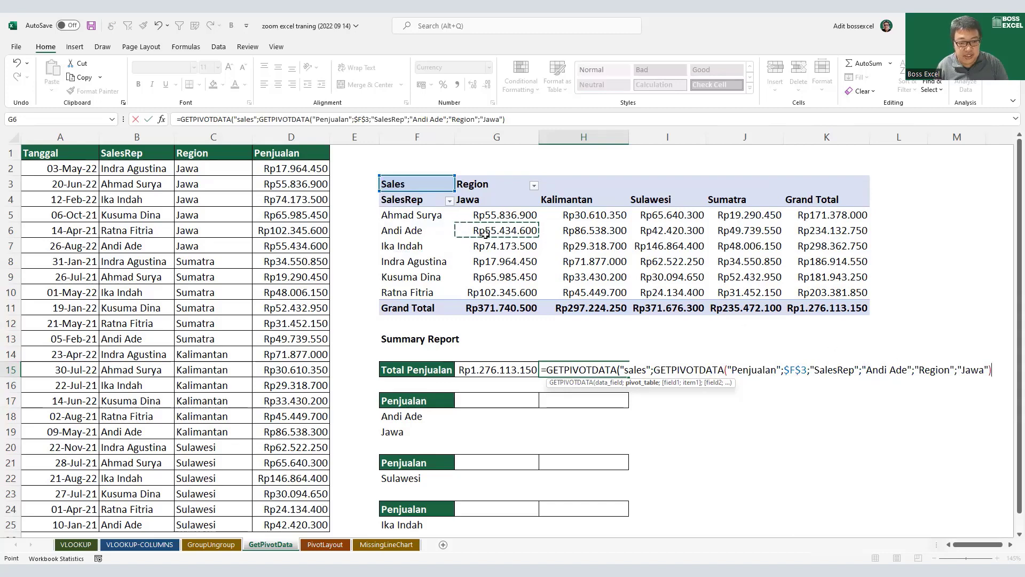
Step: Complete the total formula in H15 as =GETPIVOTDATA("sales";F5) and check it against the SUM total in G15
left_click(421, 217)
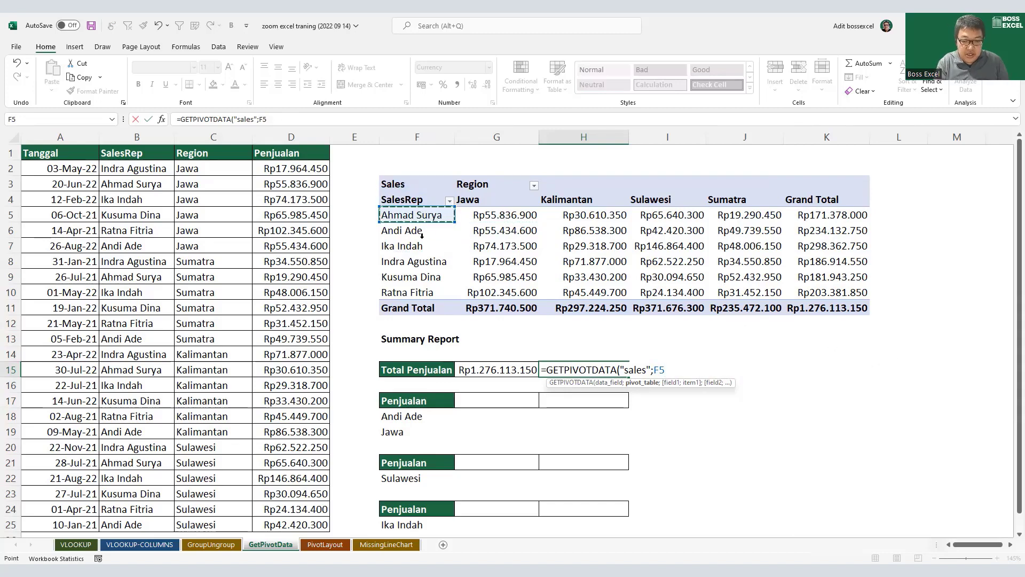
type(";")
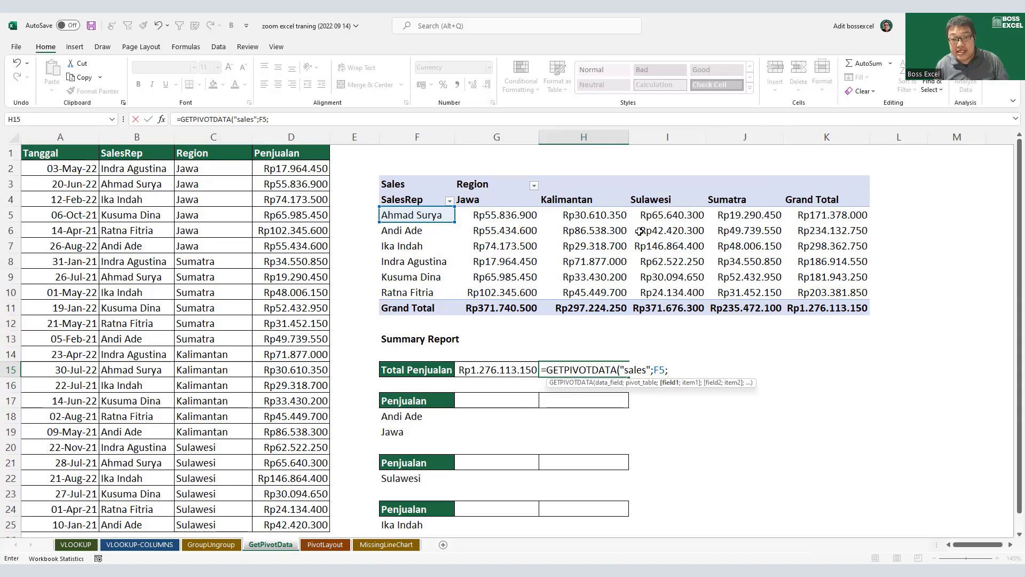
key("BackSpace")
type(")")
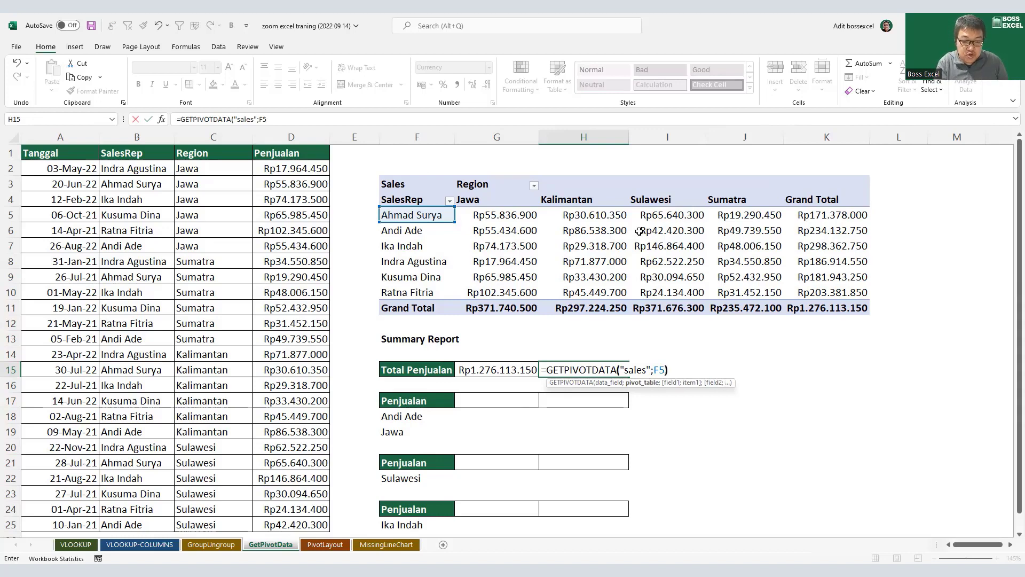
key("Return")
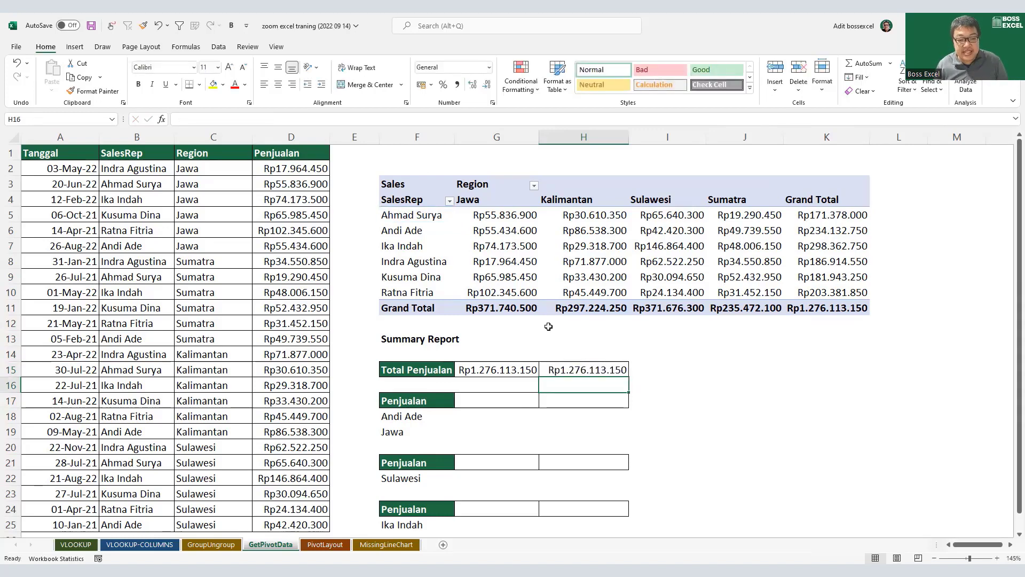
left_click_drag(529, 369, 583, 373)
left_click(585, 372)
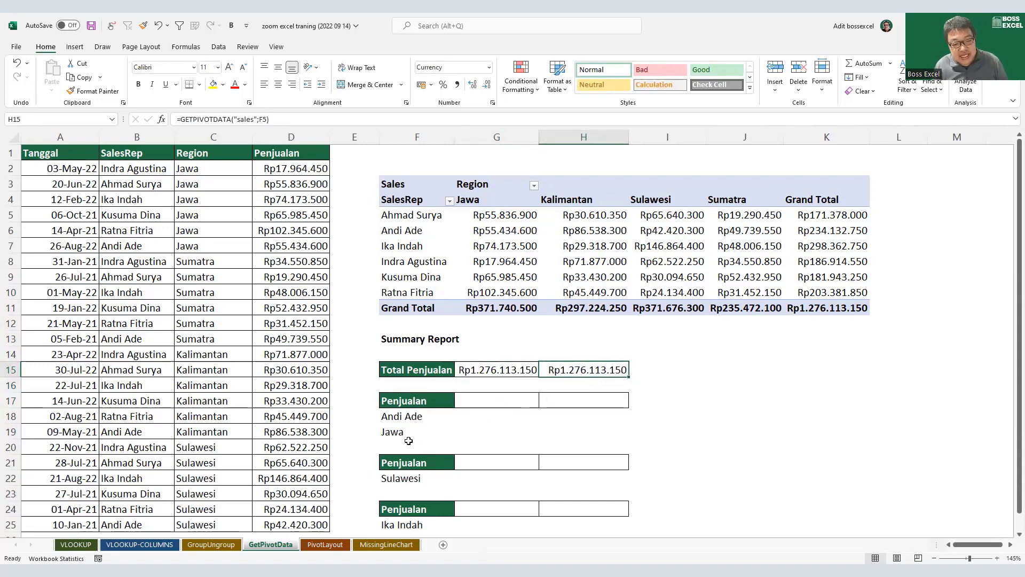
Step: Start a SUMIFS formula in G17 with the Penjualan values D2:D25 as the sum range
left_click(409, 415)
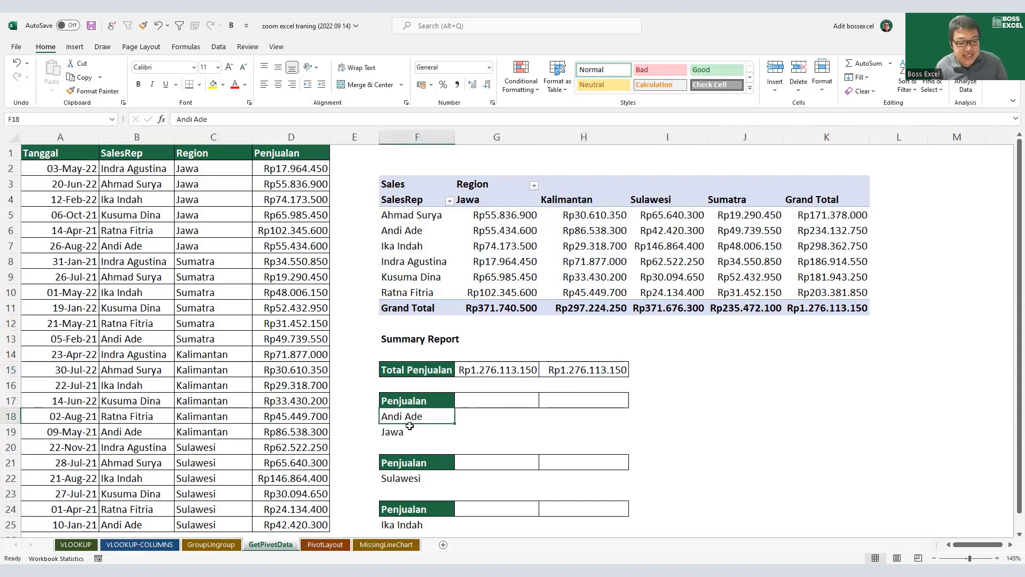
left_click(418, 435)
left_click(492, 398)
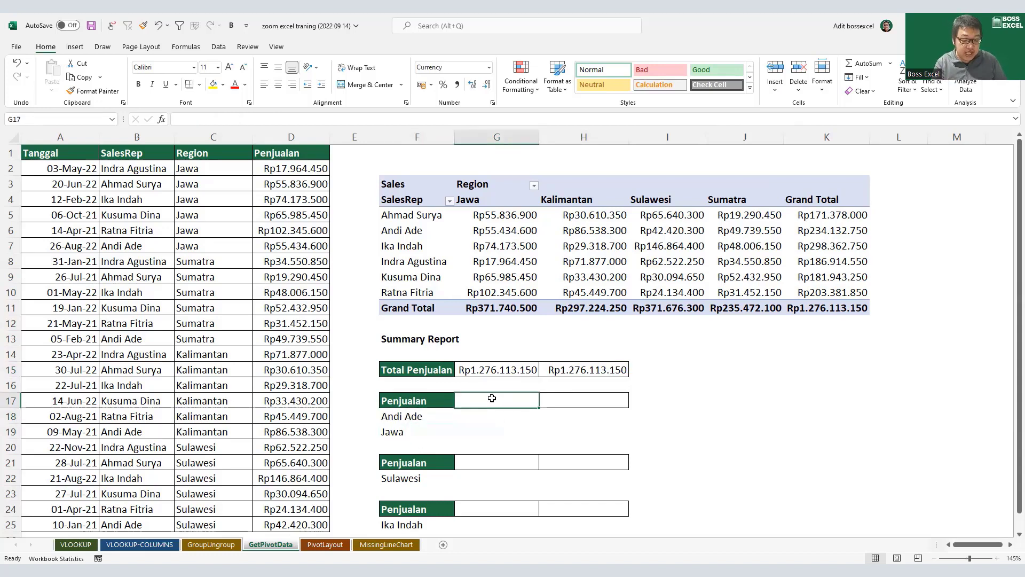
type("=")
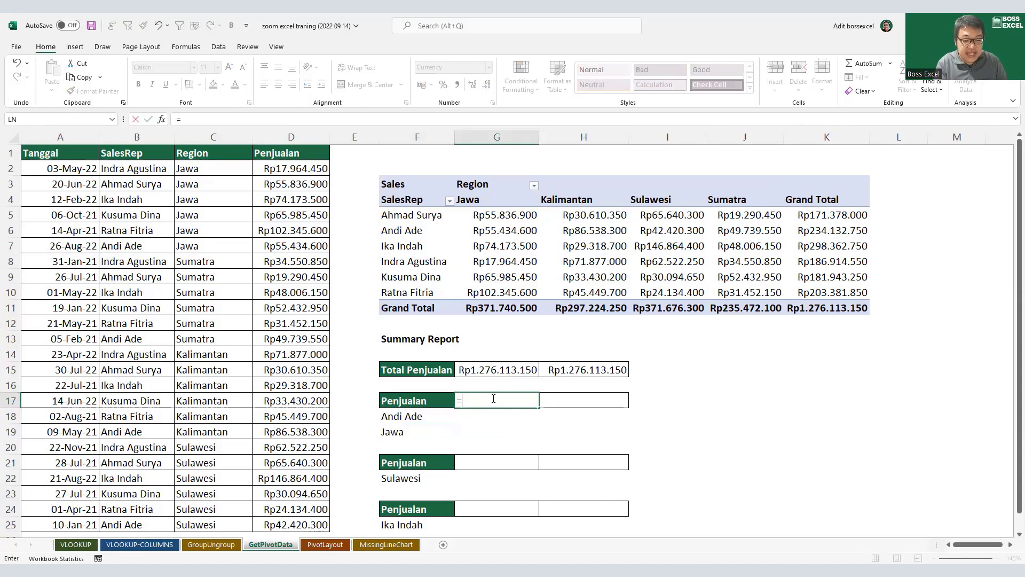
type("SUMIFS(")
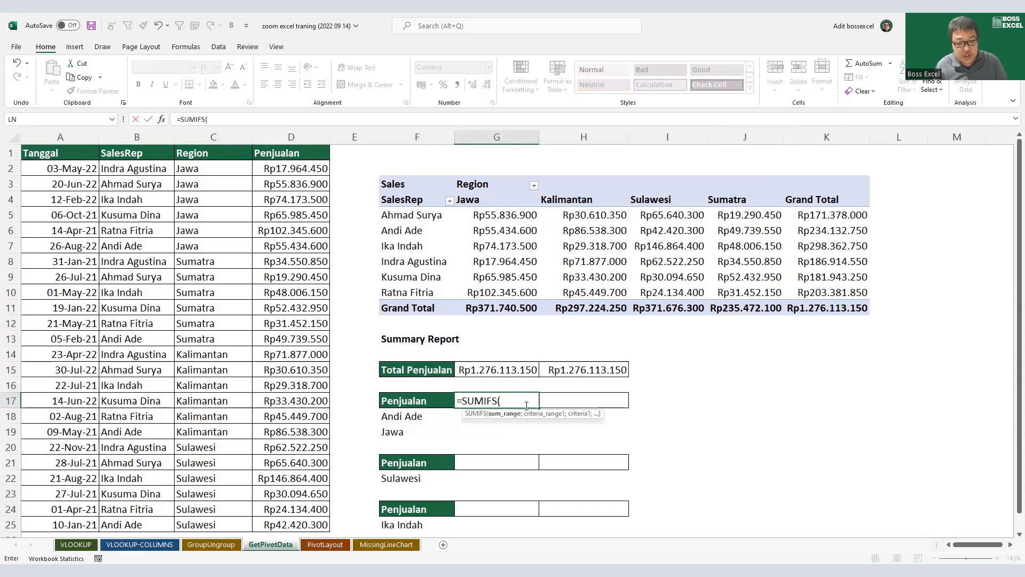
left_click(285, 168)
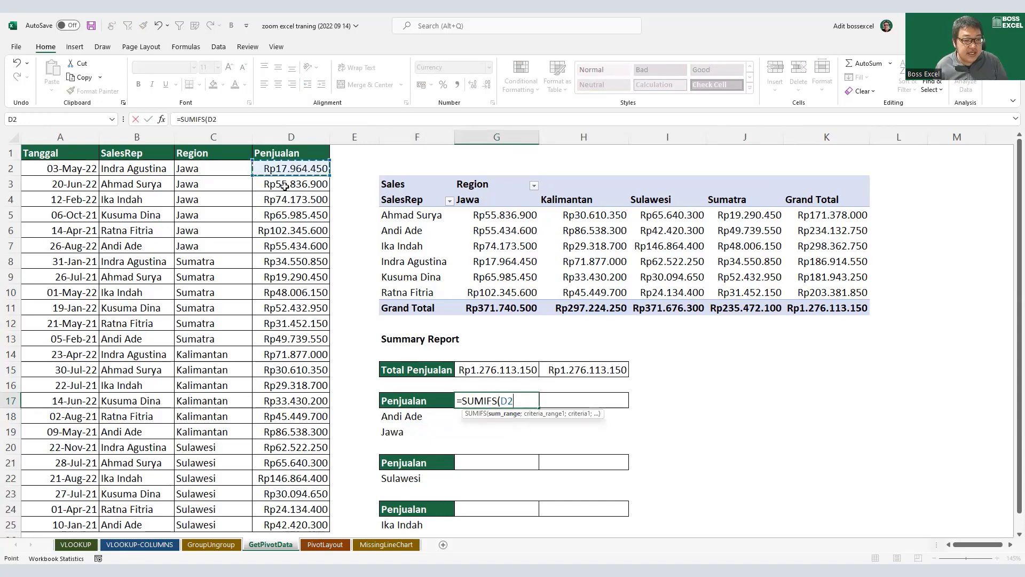
left_click(288, 524, "shift")
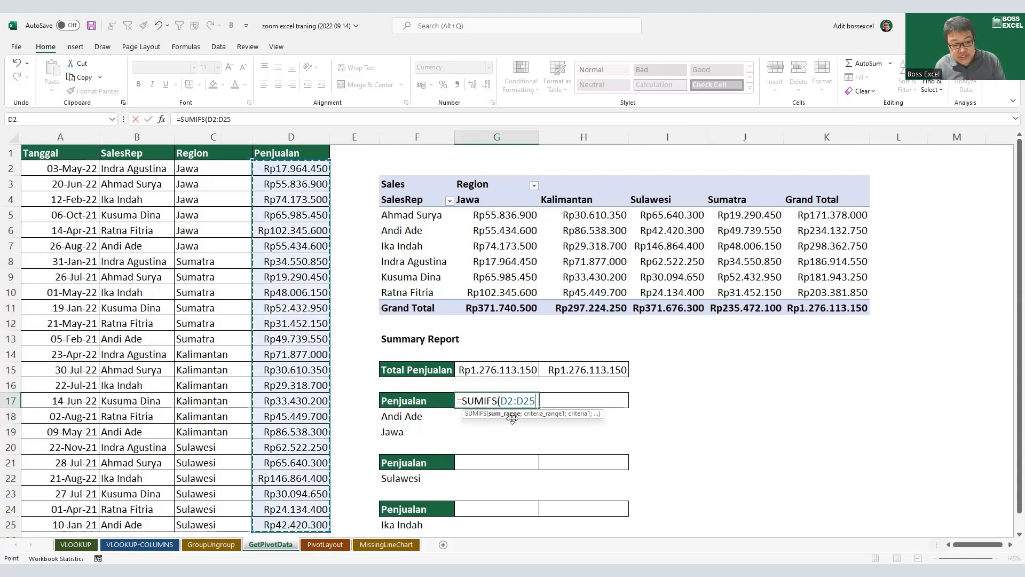
type(";")
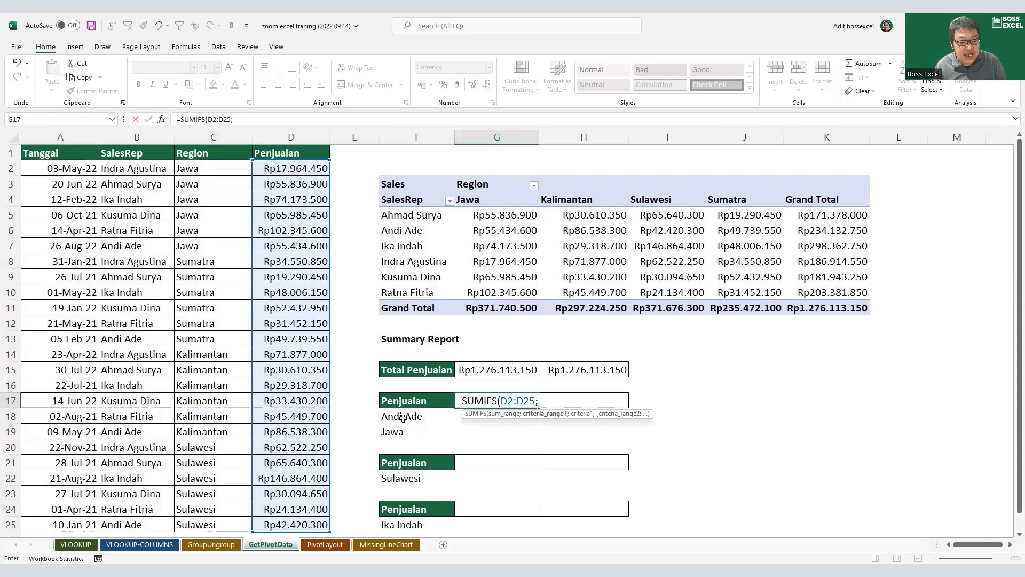
Step: Add the first SUMIFS condition in G17, matching the SalesRep range B2:B25 to the sales rep in F18
left_click(154, 169)
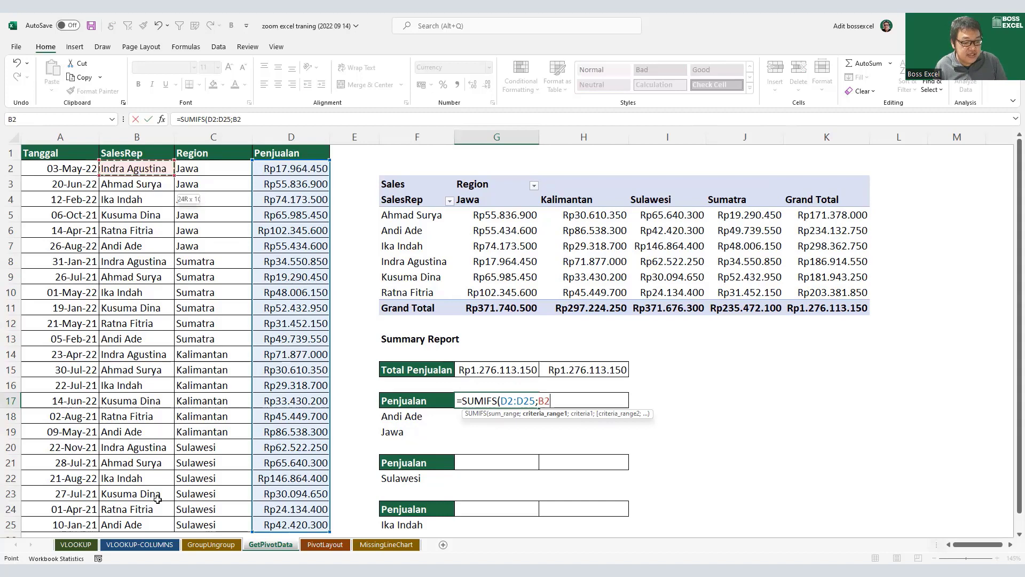
left_click(157, 524, "shift")
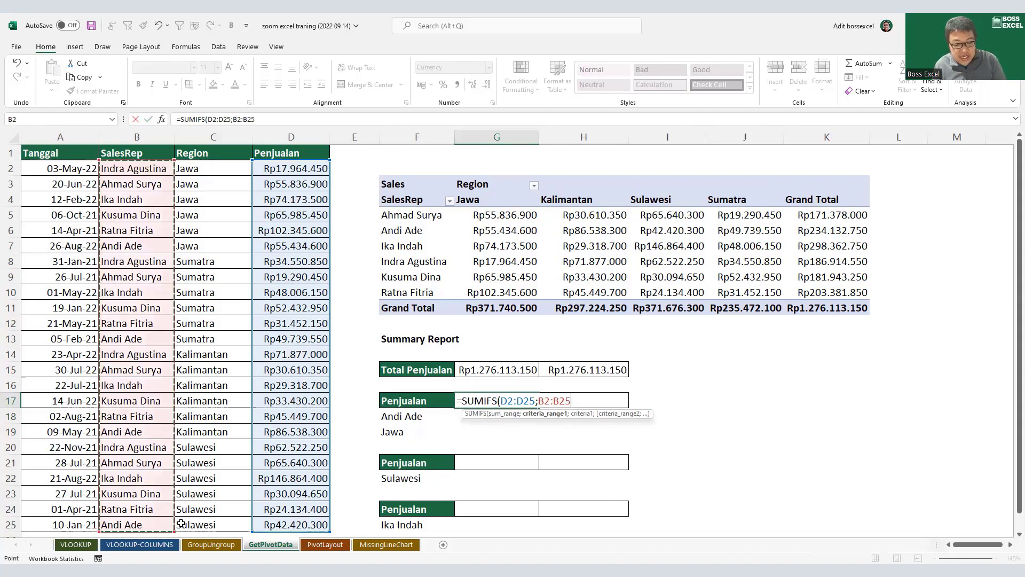
type(";")
left_click(402, 422)
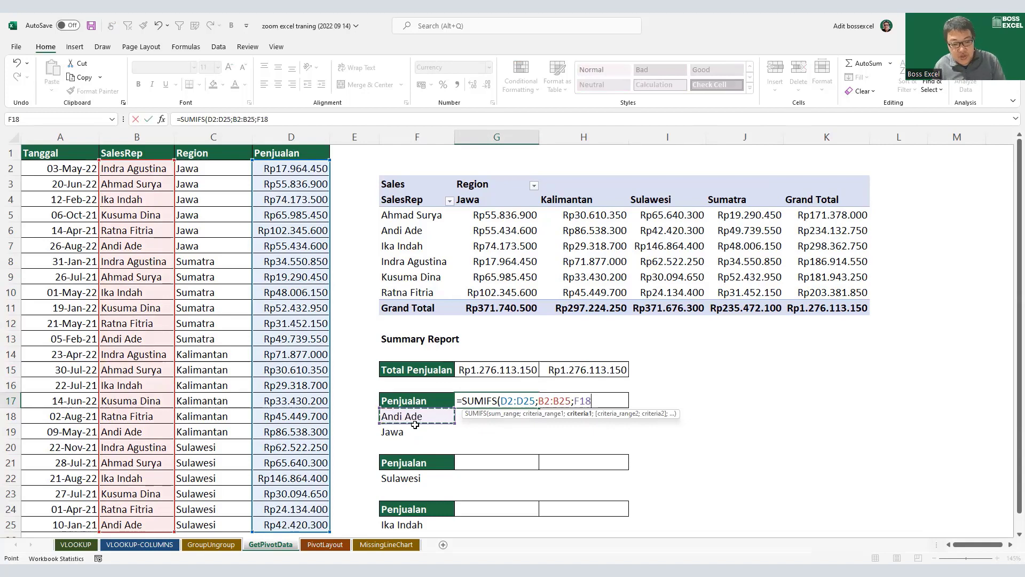
type(";")
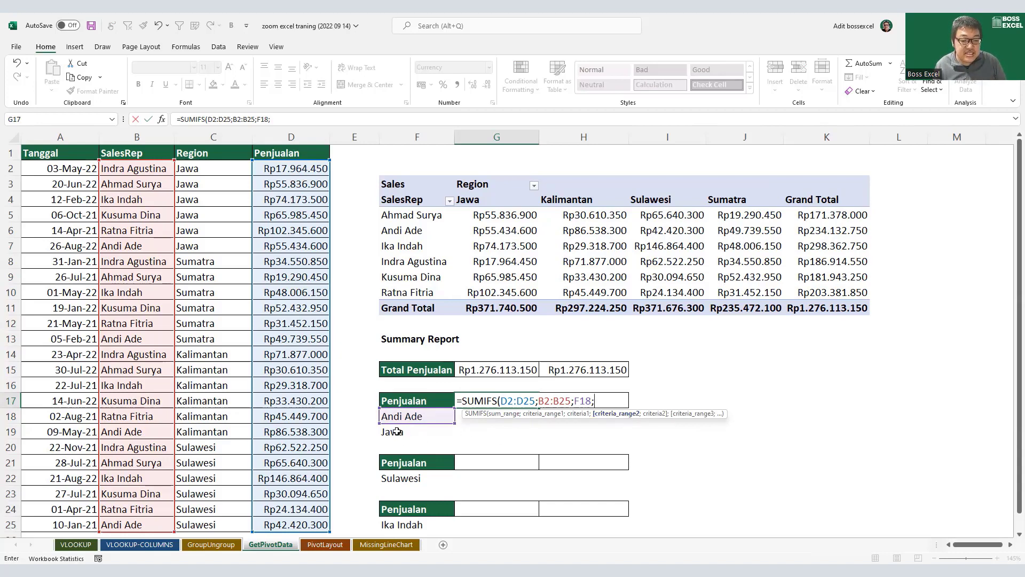
Step: Add the Region range C2:C25 with criterion F19 to G17's SUMIFS formula, review its arguments and enter it
left_click_drag(213, 167, 215, 447)
left_click_drag(218, 512, 219, 525)
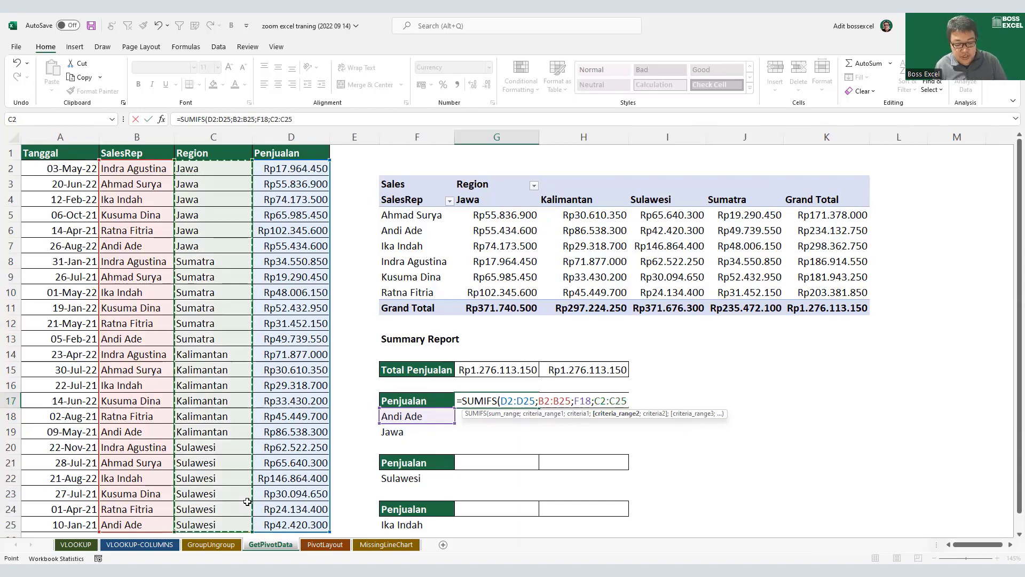
type(";")
left_click(410, 433)
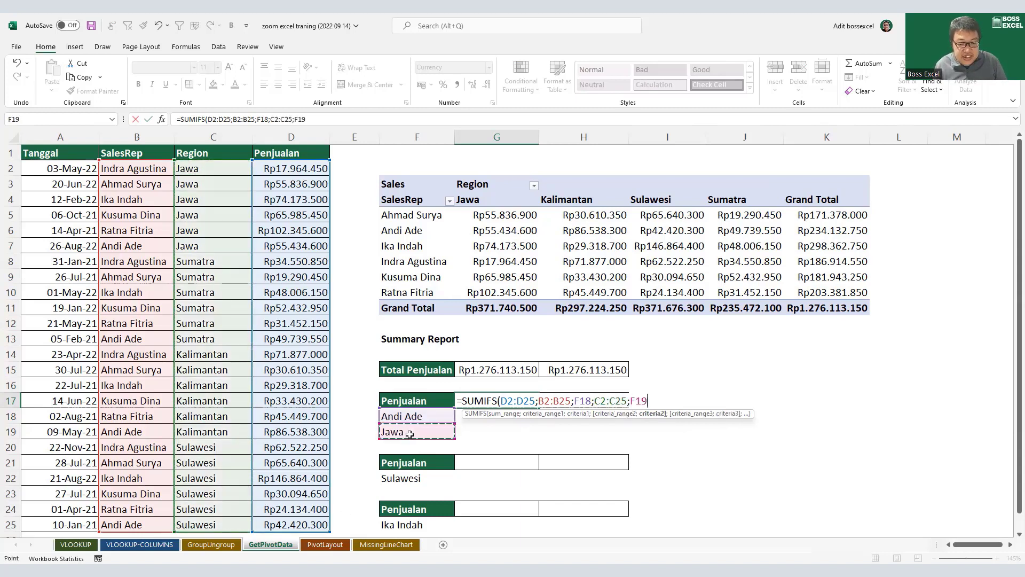
type(")")
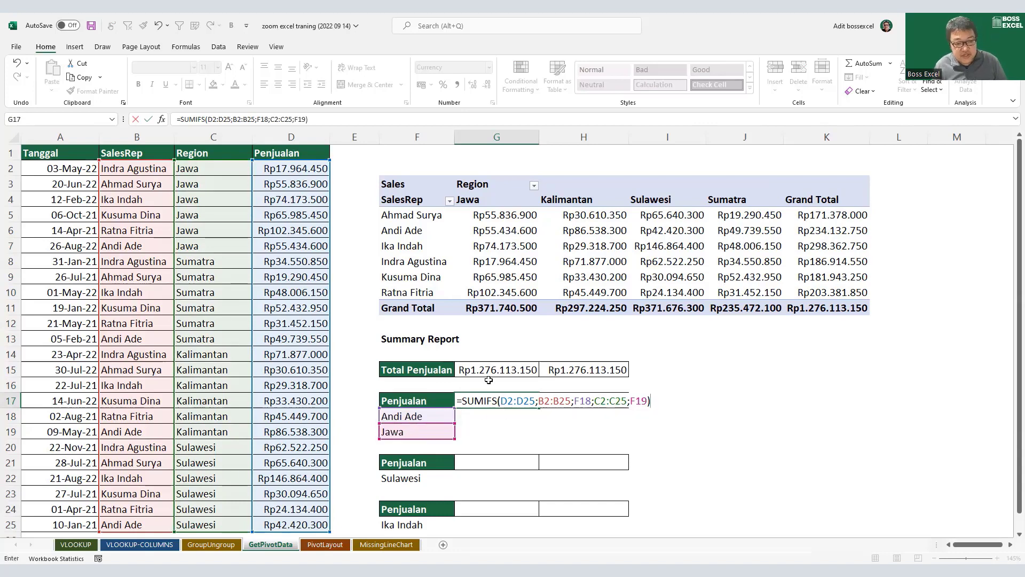
left_click_drag(535, 400, 500, 401)
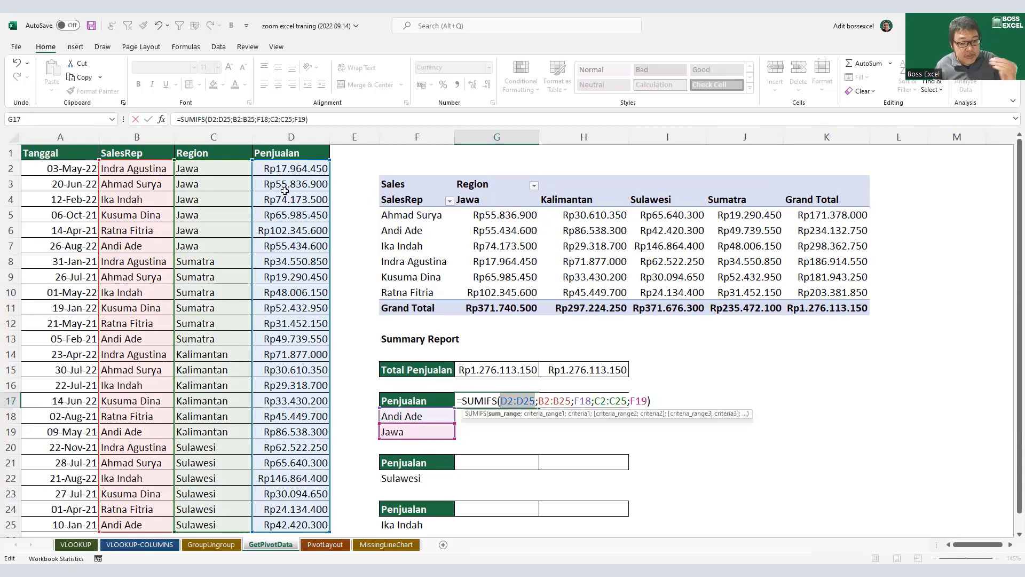
left_click(565, 400)
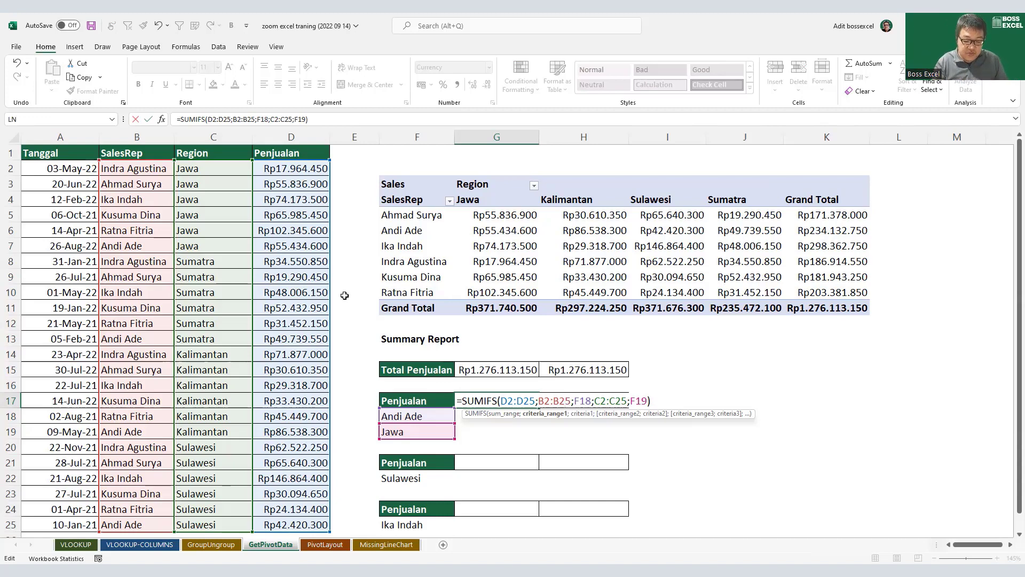
key("Return")
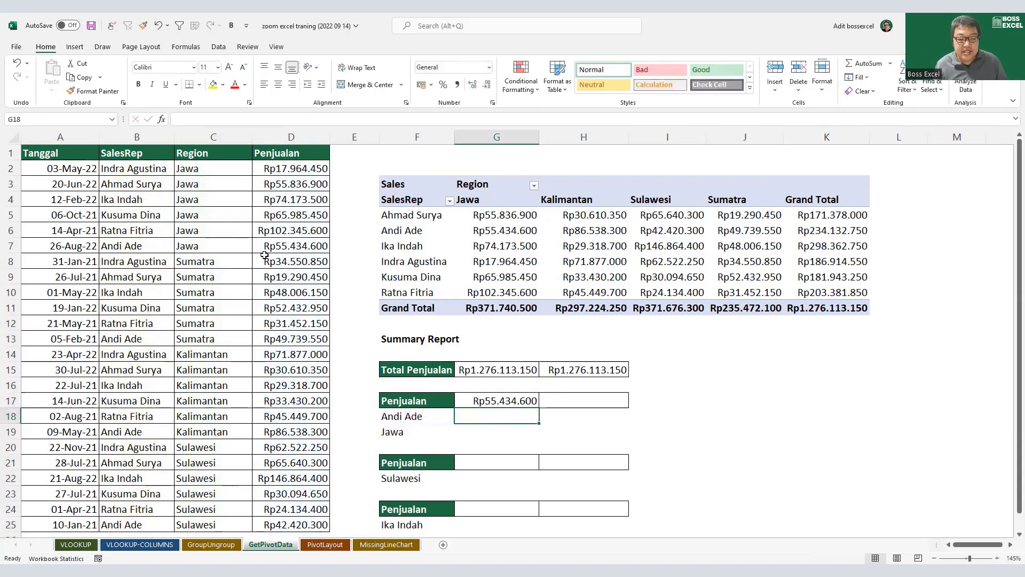
Step: Compare the SUMIFS result in G17 with the PivotTable value in G6, and review the source data columns A:D
left_click(524, 405)
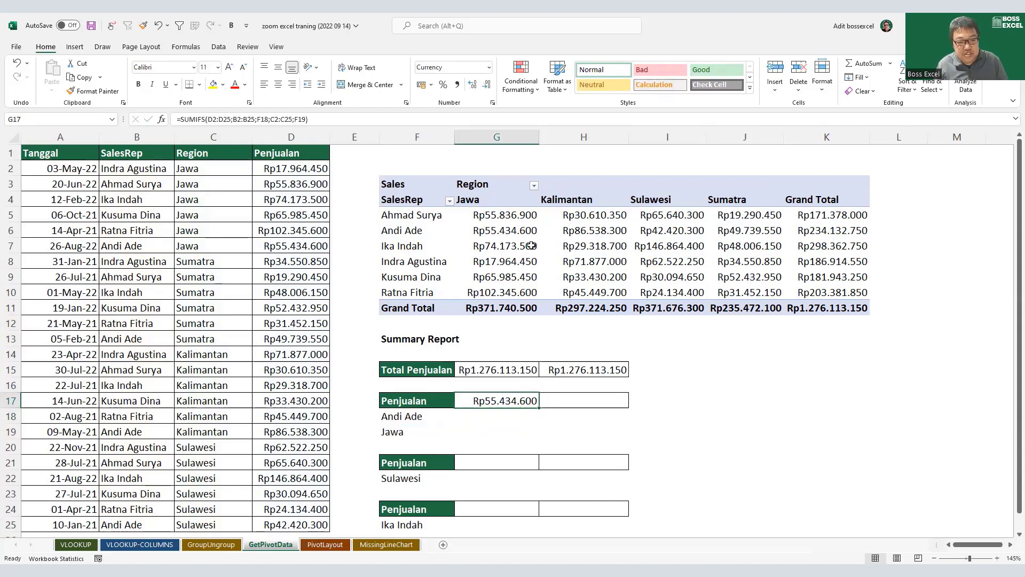
left_click(522, 231)
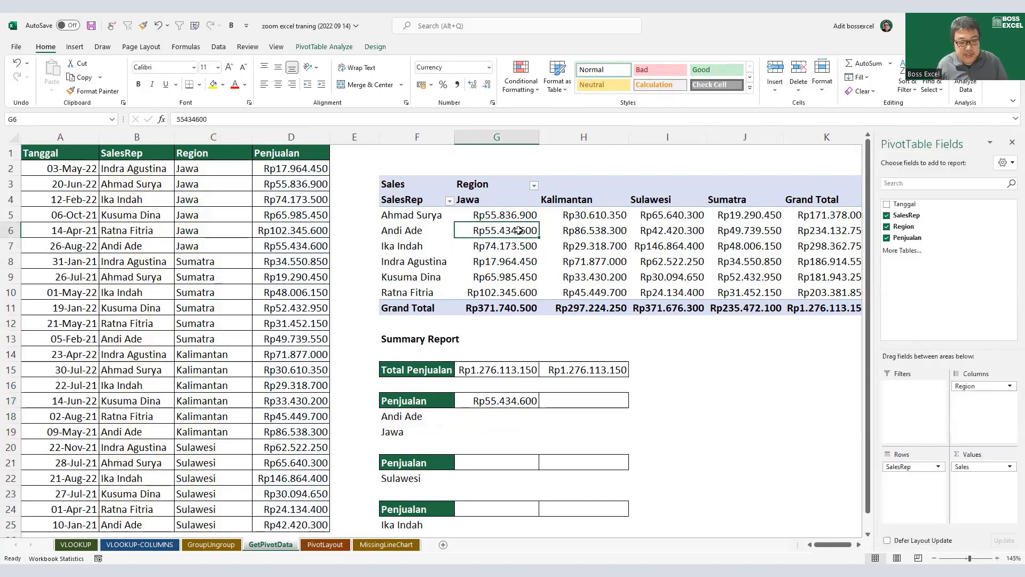
left_click(569, 400)
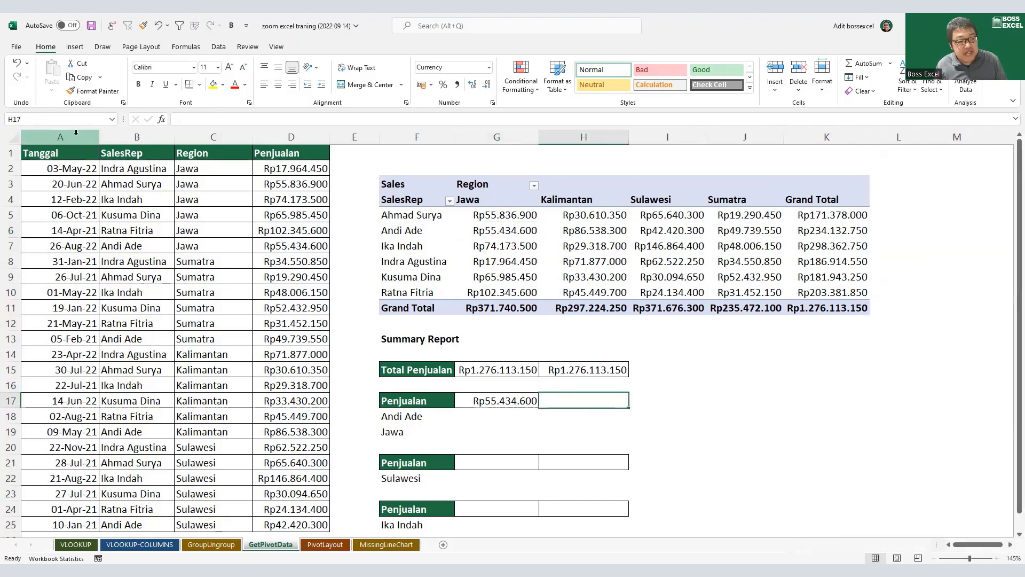
left_click_drag(76, 135, 331, 137)
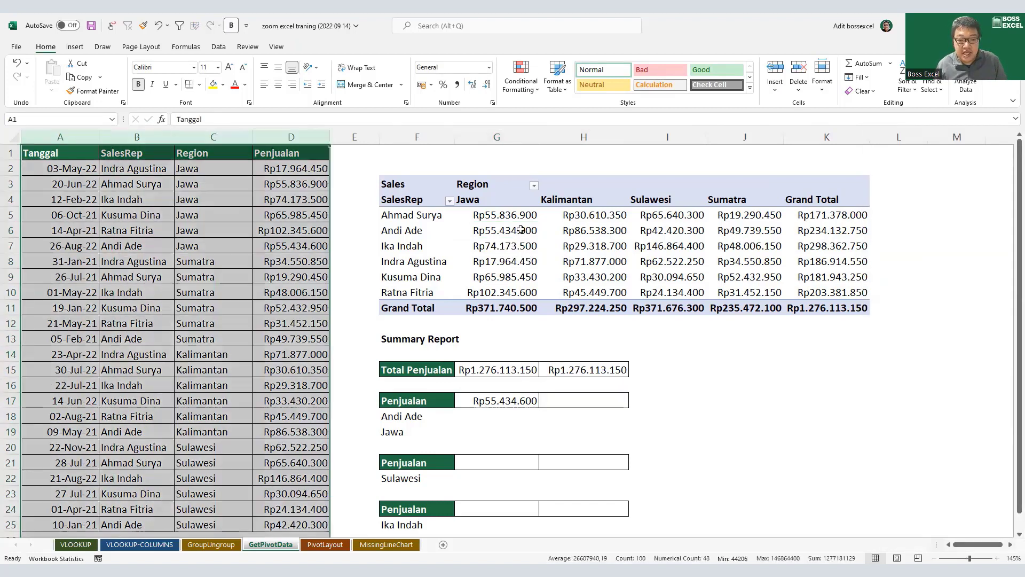
left_click(505, 230)
Step: Start a GETPIVOTDATA formula in H17 with "sales" as the data field and F5 as the PivotTable reference
left_click(619, 403)
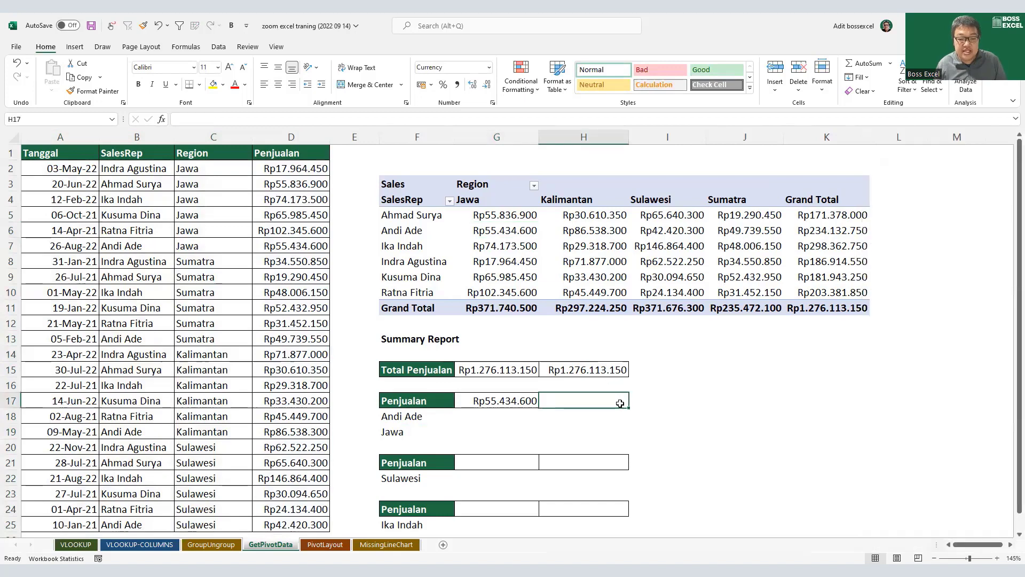
type("=")
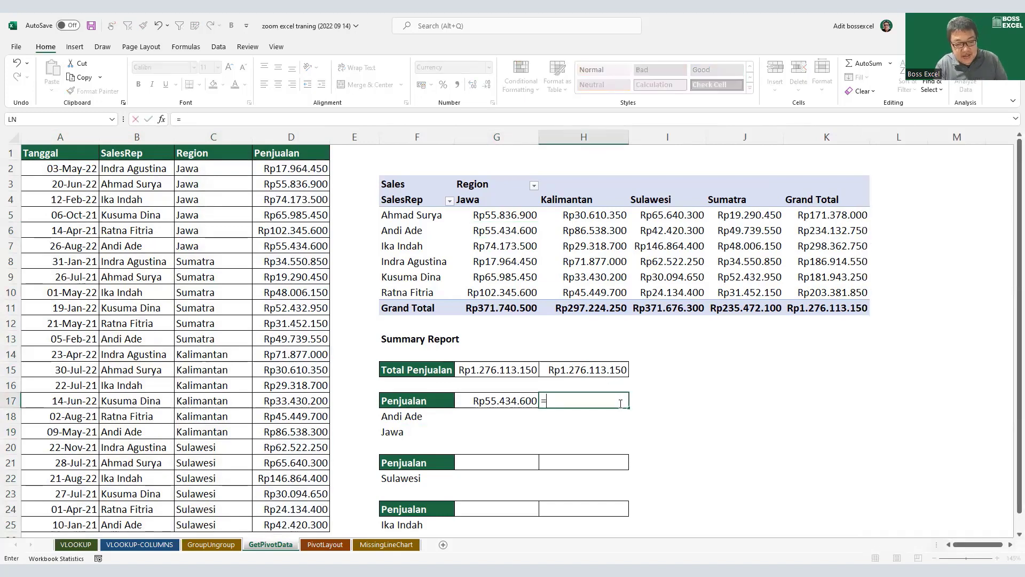
type("GETPIVOTDATA(\"sales\"")
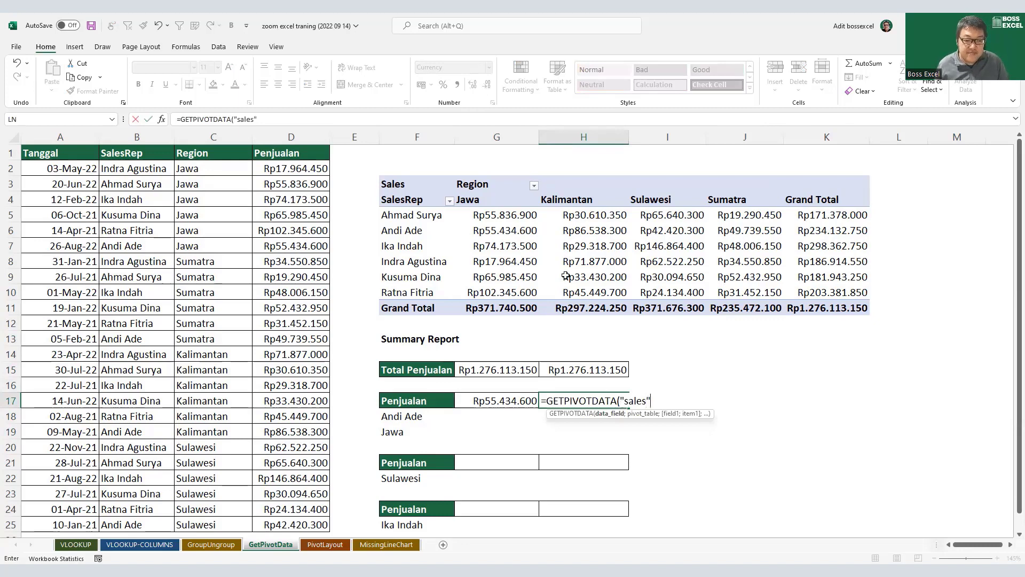
left_click(427, 215)
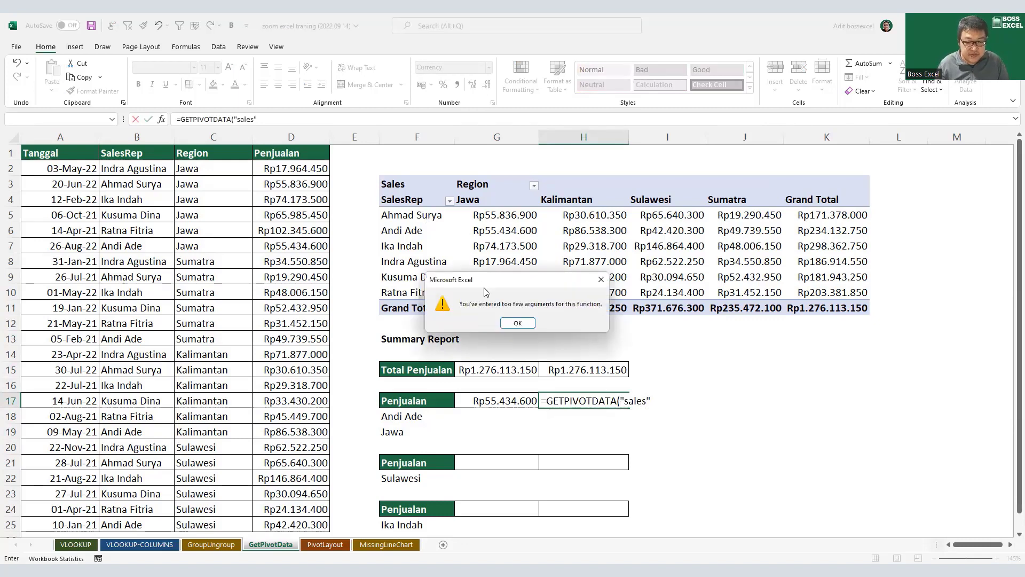
left_click(515, 323)
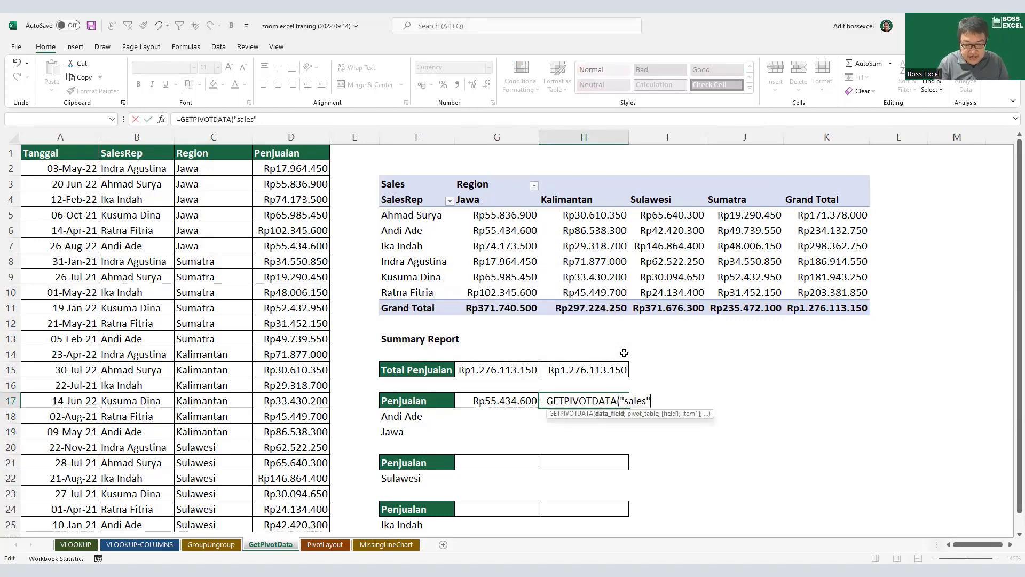
type(";")
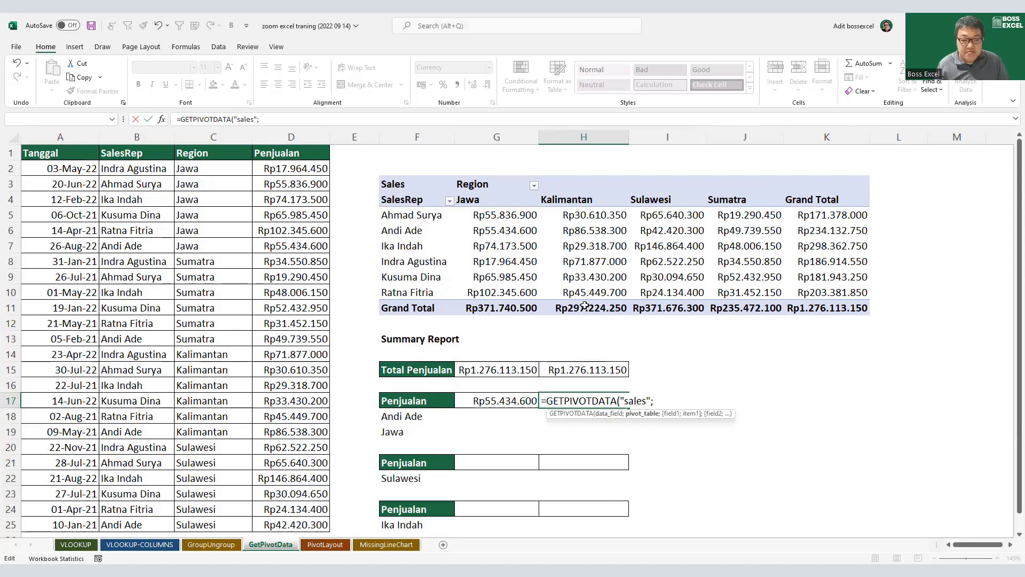
left_click(424, 215)
type(";")
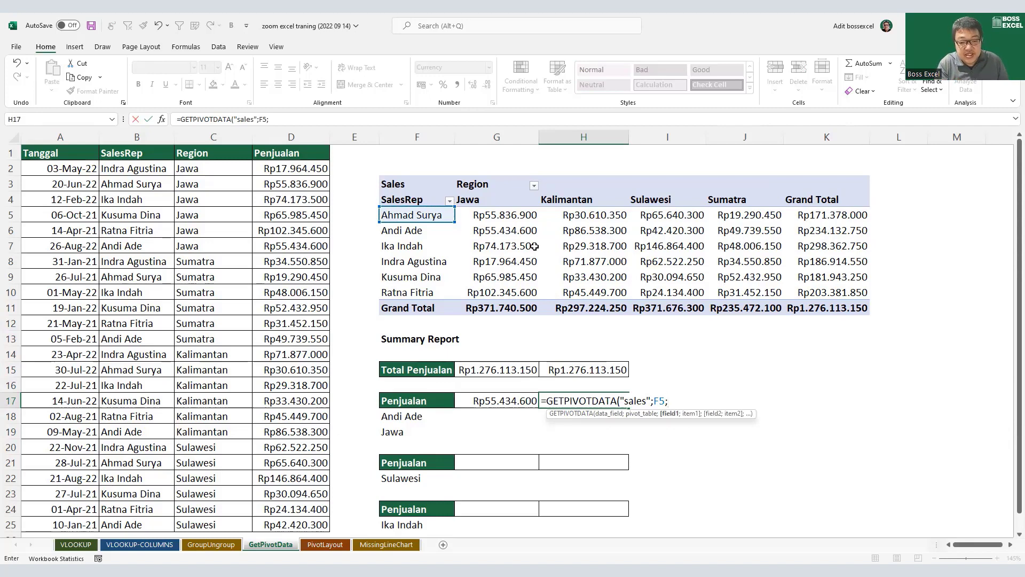
Step: Add the field "SalesRep" with the item in F18 as the first field/item pair of H17's GETPIVOTDATA formula
type("\"SalesRep")
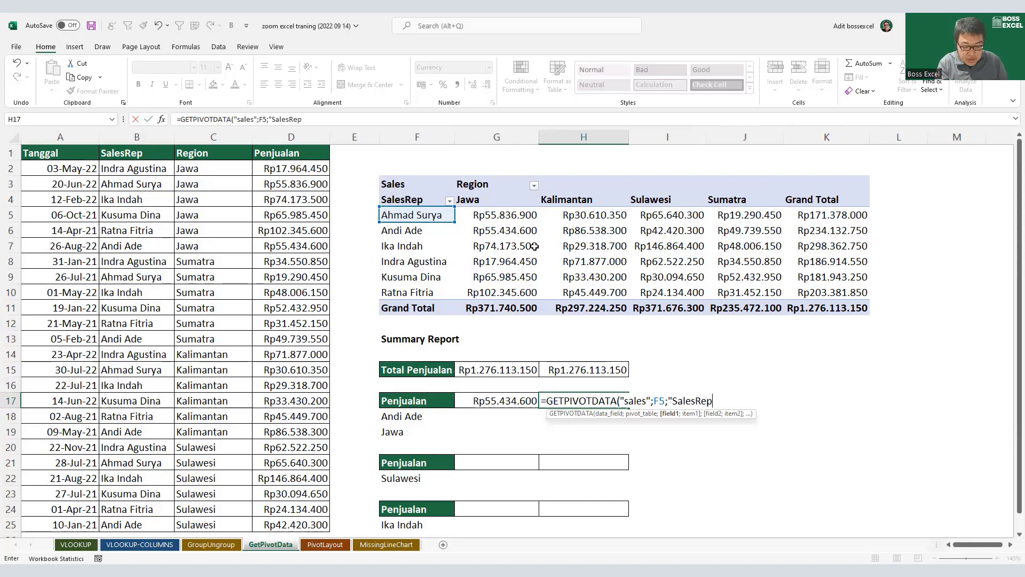
type("\";")
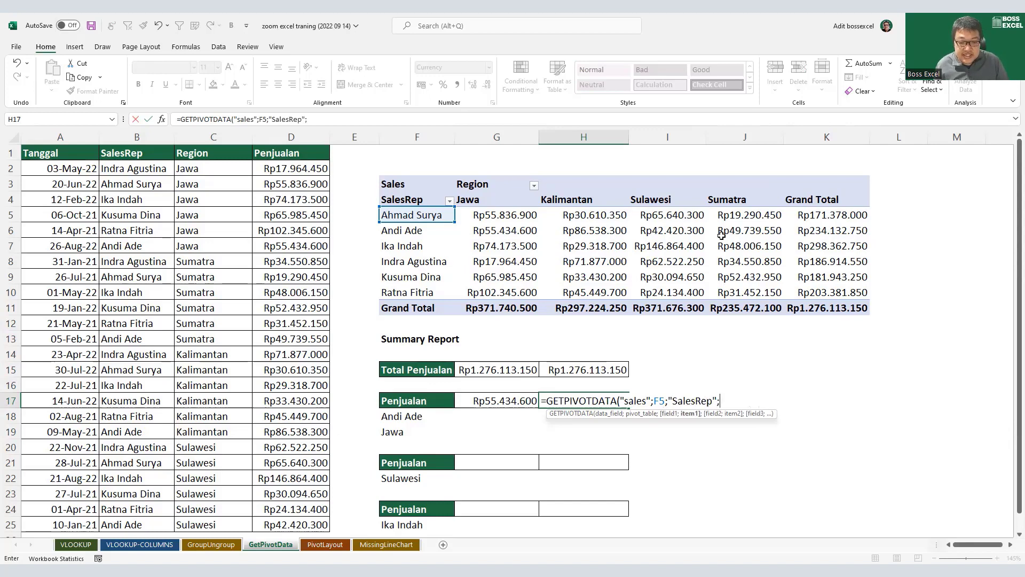
left_click(427, 416)
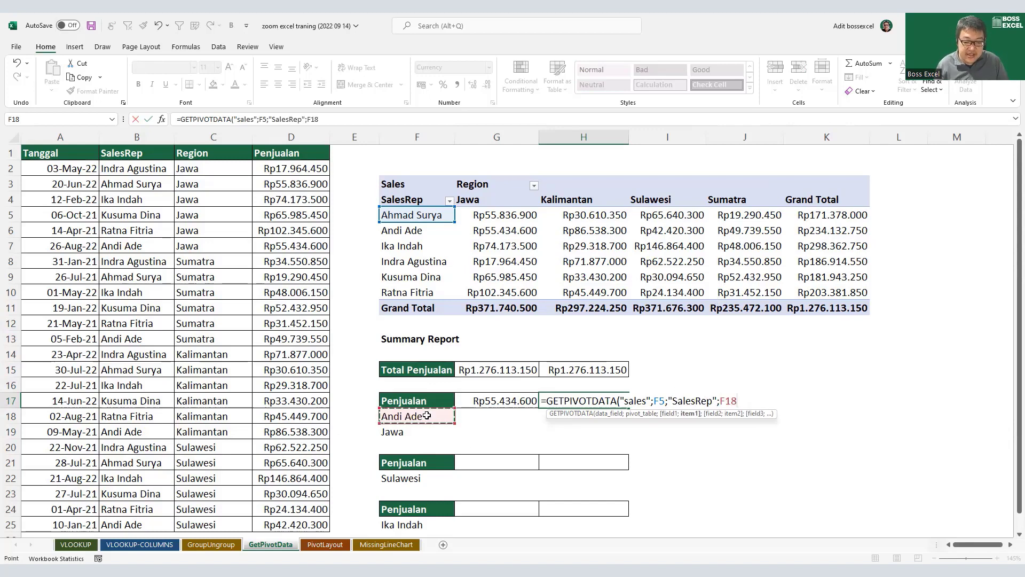
type(";")
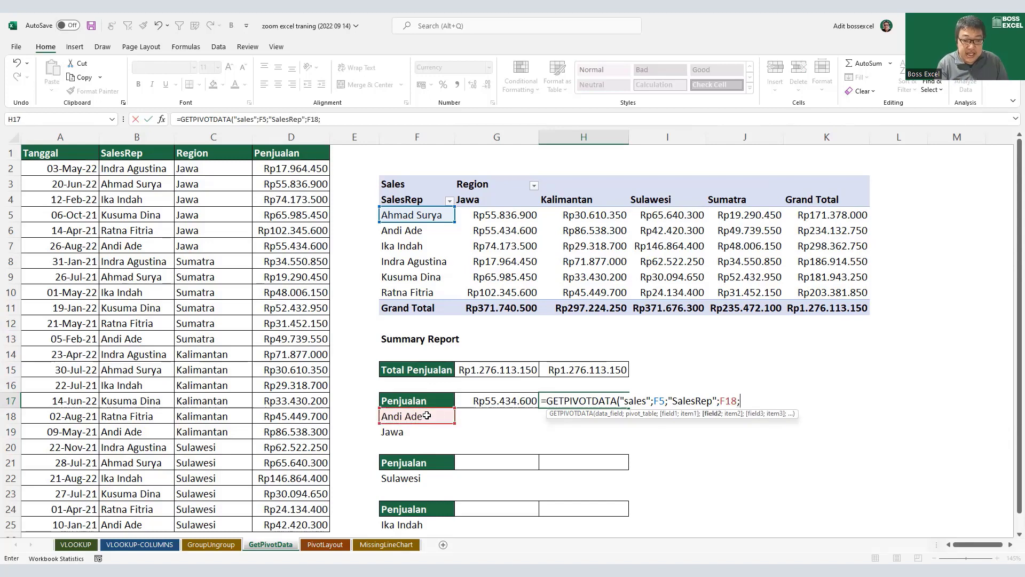
Step: Add the field "Region" with item F19 to H17's GETPIVOTDATA formula, enter it and compare the result with G17
type("\"Region")
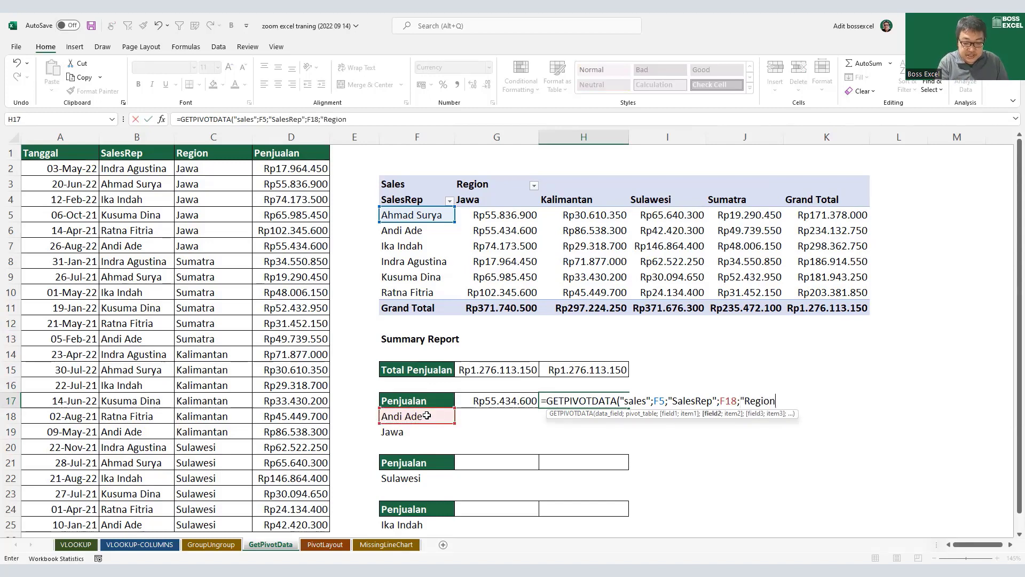
type("\"")
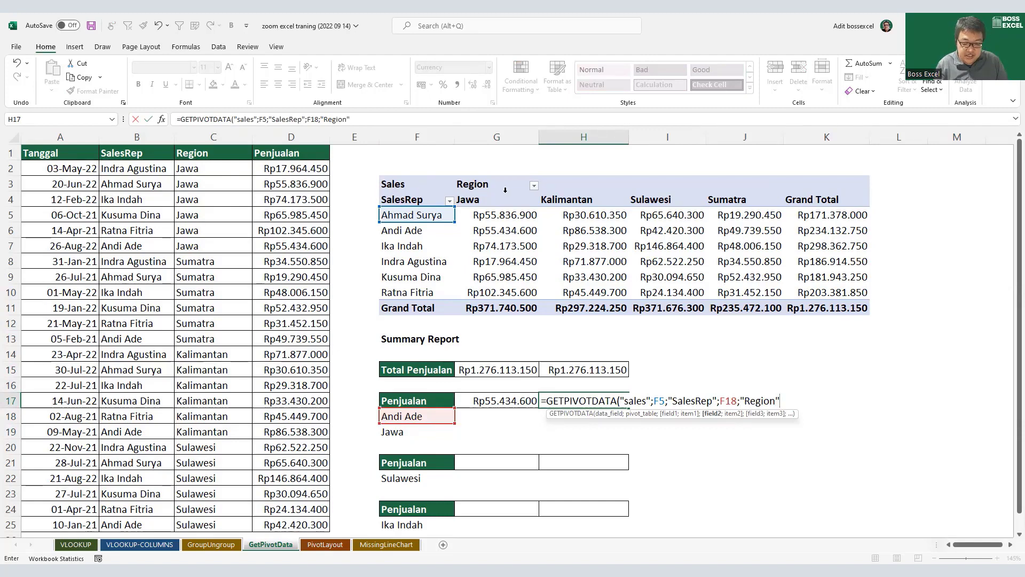
type(";")
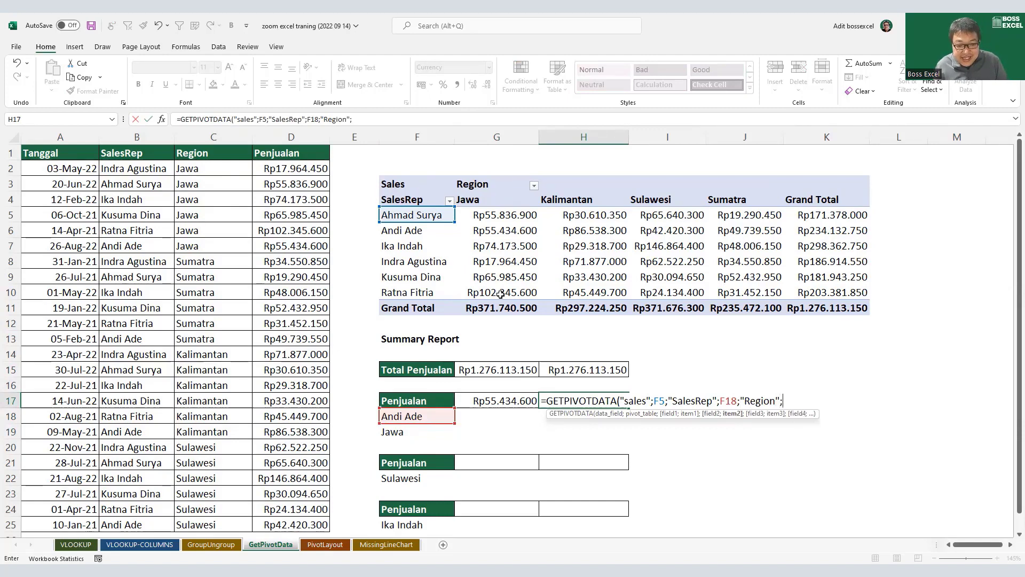
left_click(434, 432)
type(")")
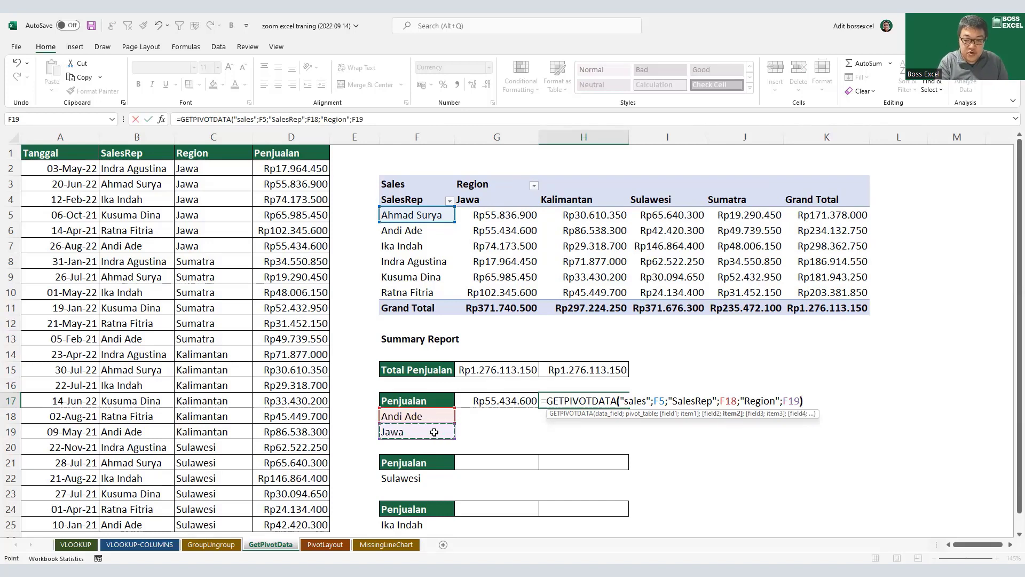
key("Return")
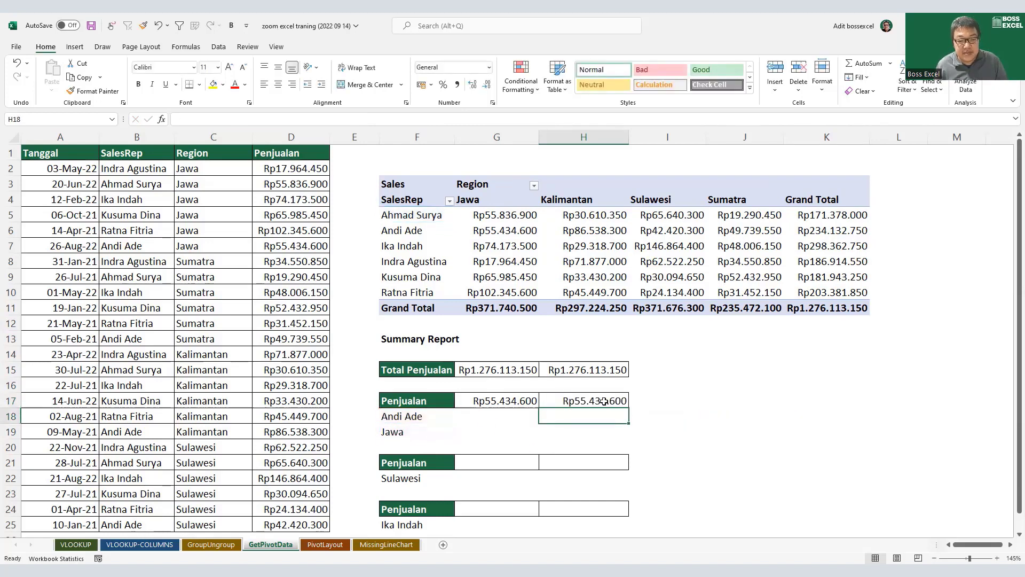
left_click_drag(601, 401, 528, 400)
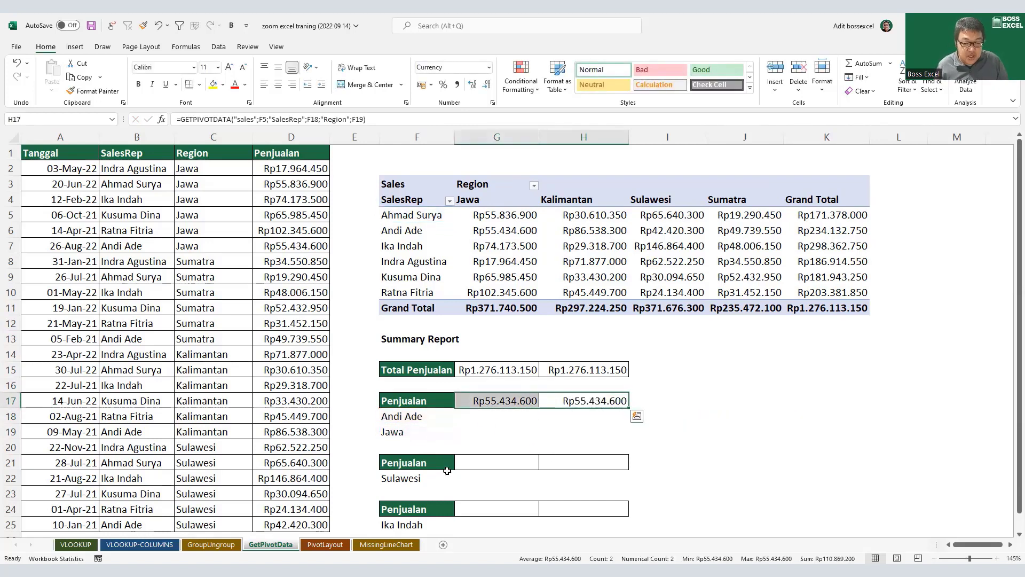
Step: Check the PivotTable's Sulawesi grand total and start a SUMIF formula in G21 with the Region range C2:C25
left_click(478, 463)
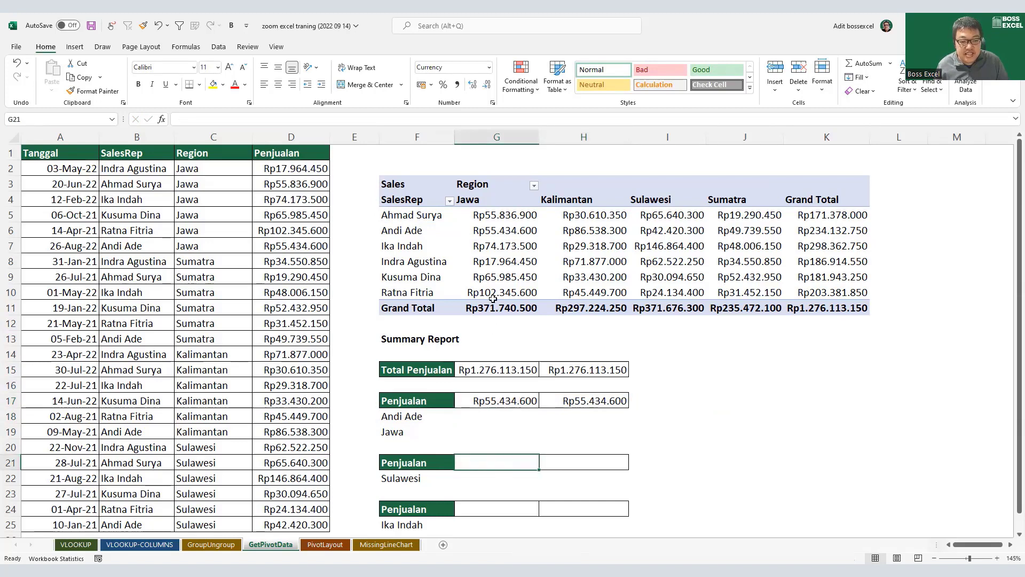
left_click(670, 304)
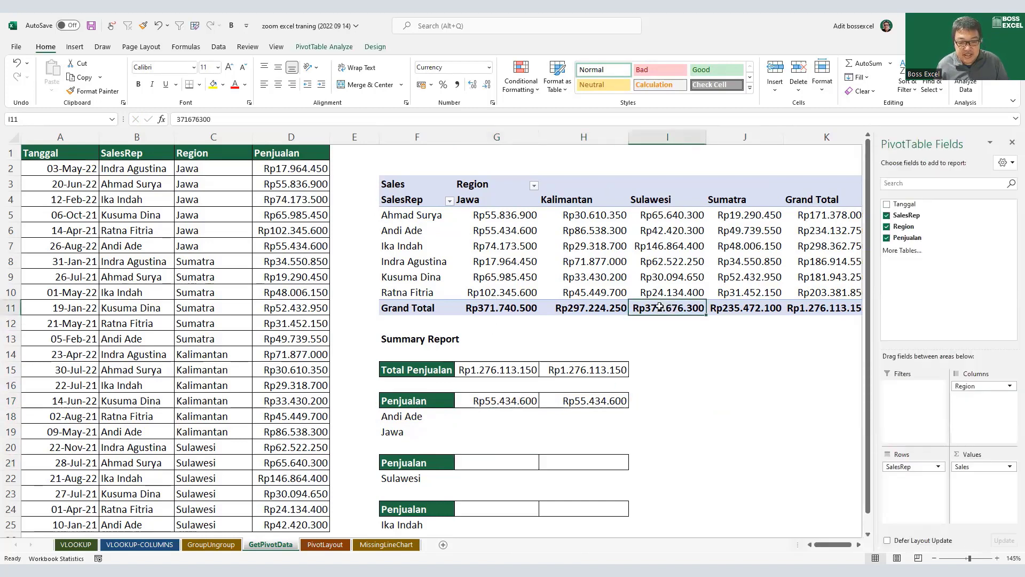
left_click(437, 476)
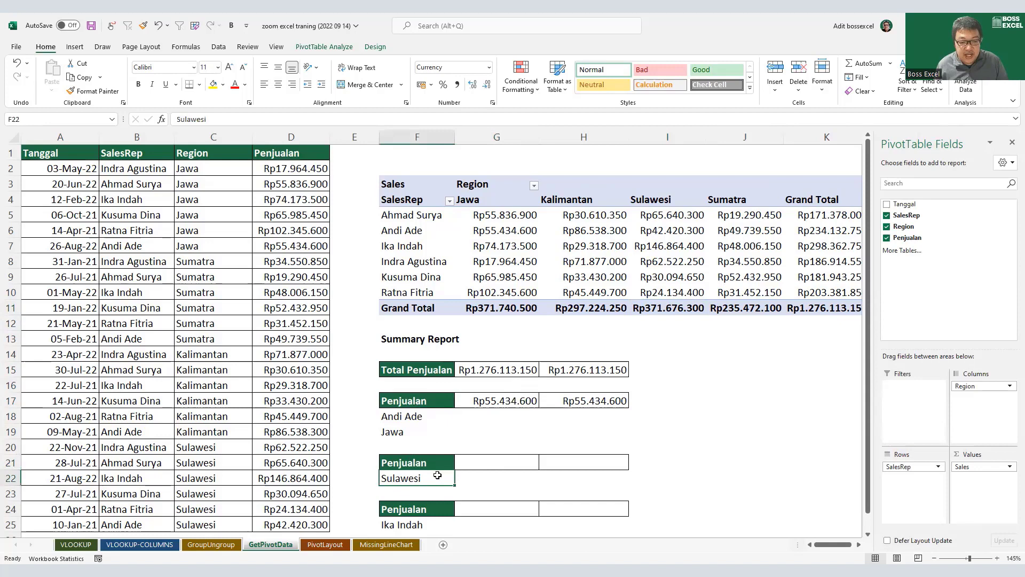
left_click(507, 460)
type("=")
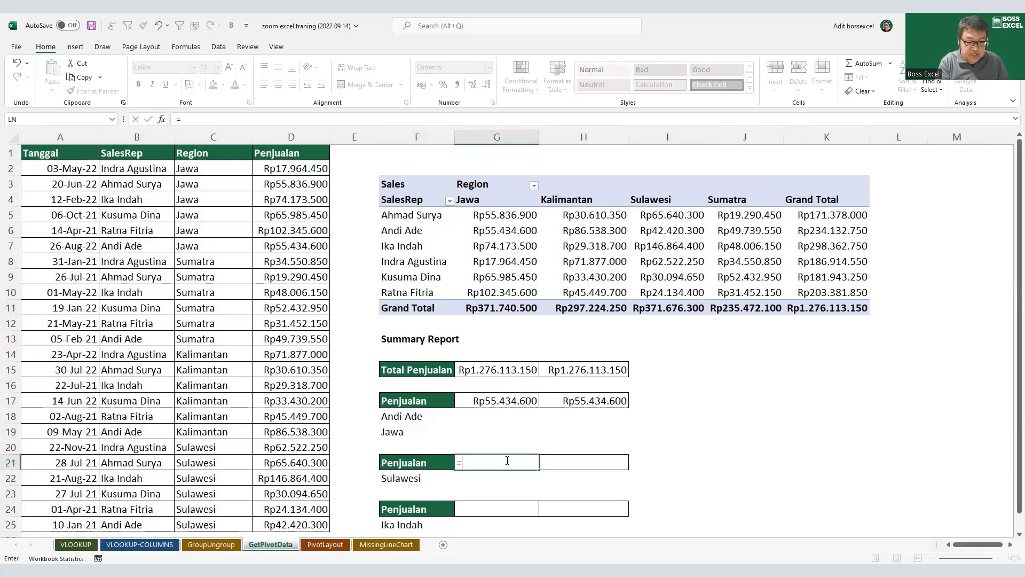
type("SUMIF(")
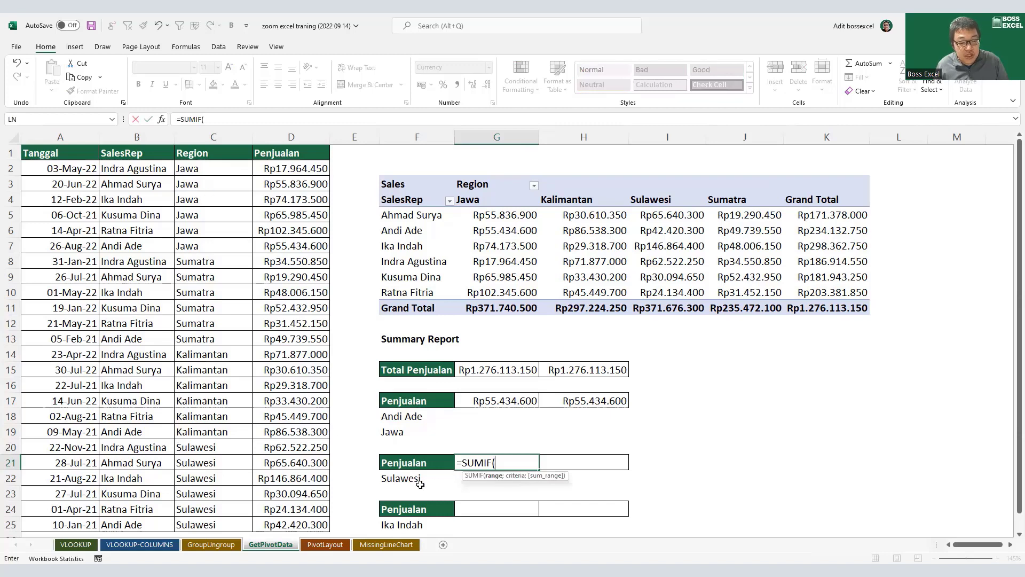
left_click(219, 168)
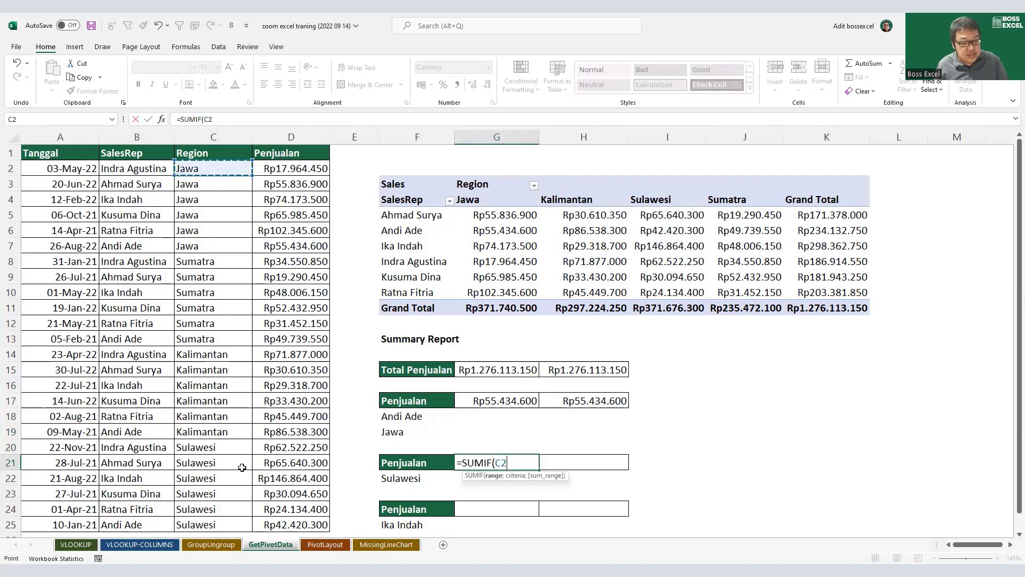
left_click(252, 523, "shift")
type(";")
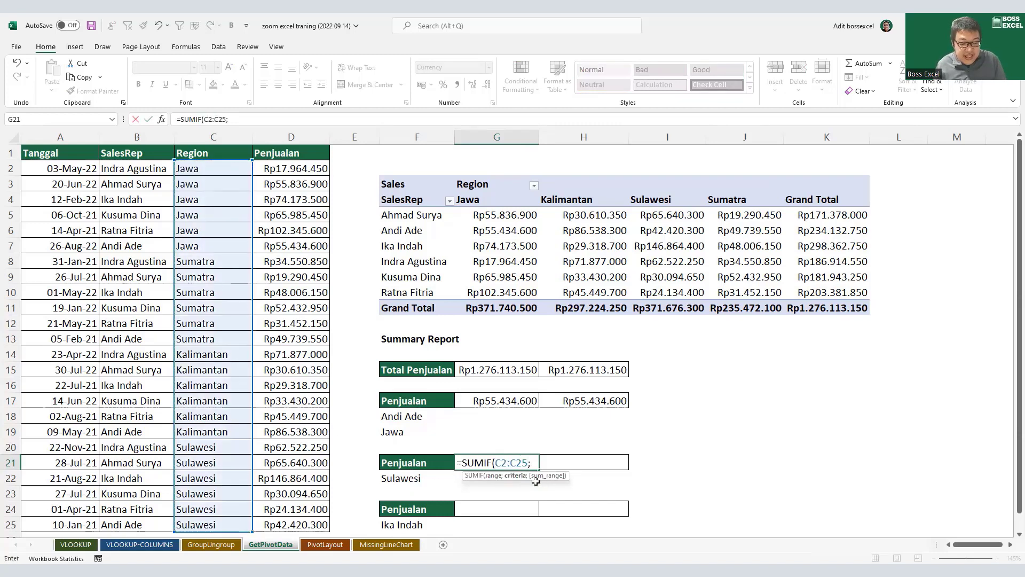
Step: Complete G21's SUMIF with criterion F22 and sum range D2:D25, and compare the result with the PivotTable total in I11
left_click(424, 482)
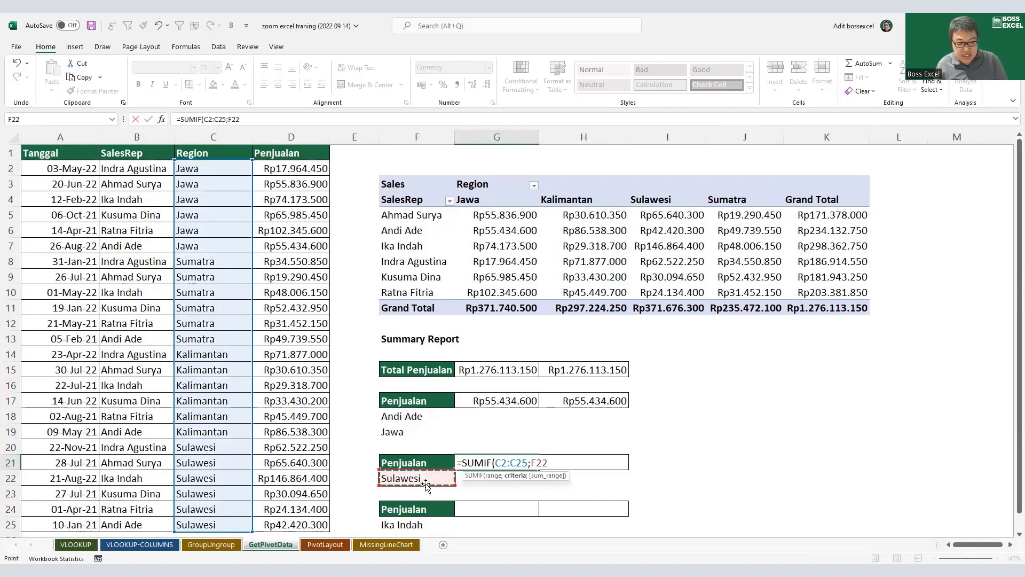
type(";")
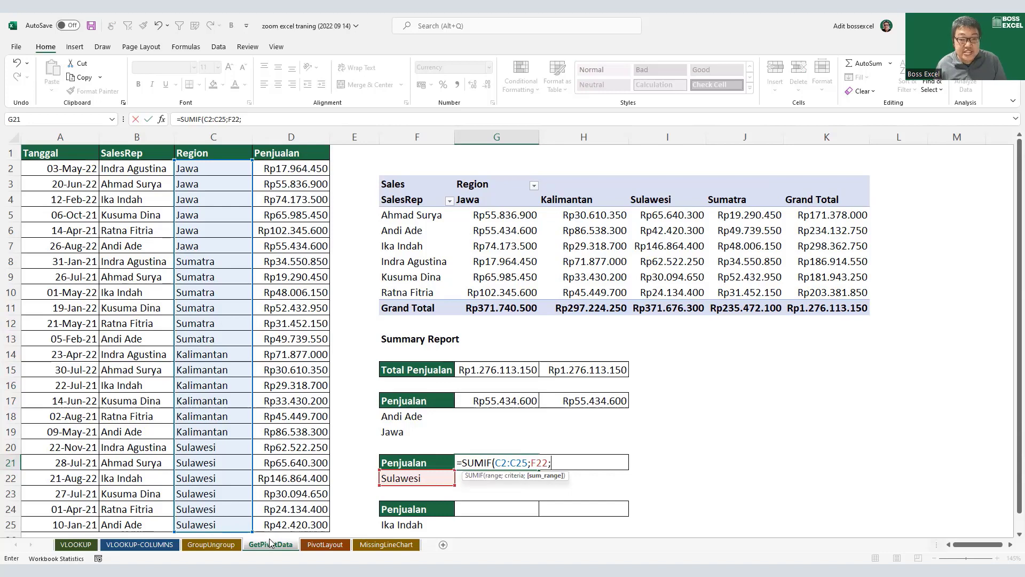
left_click_drag(293, 170, 304, 519)
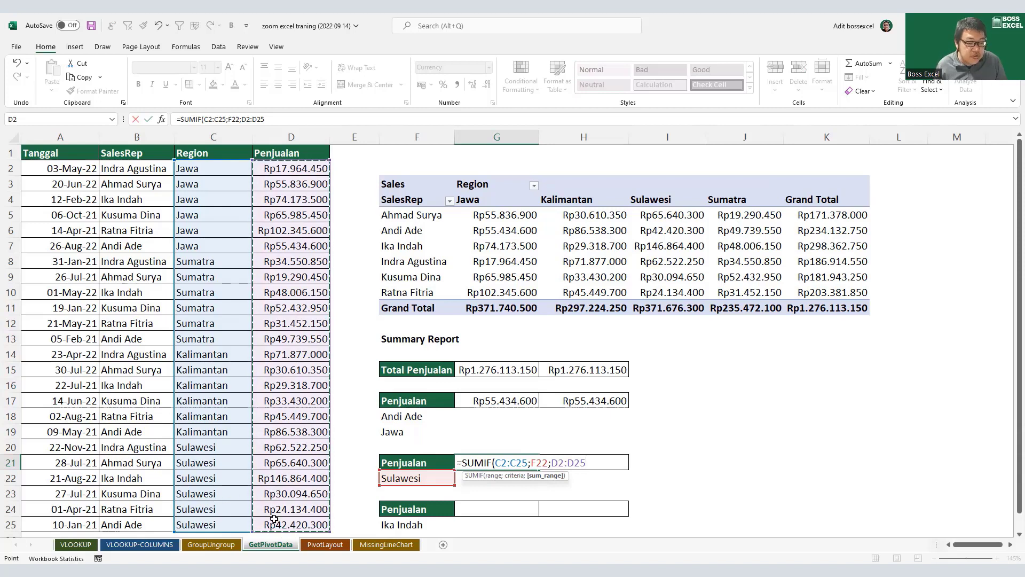
type(")")
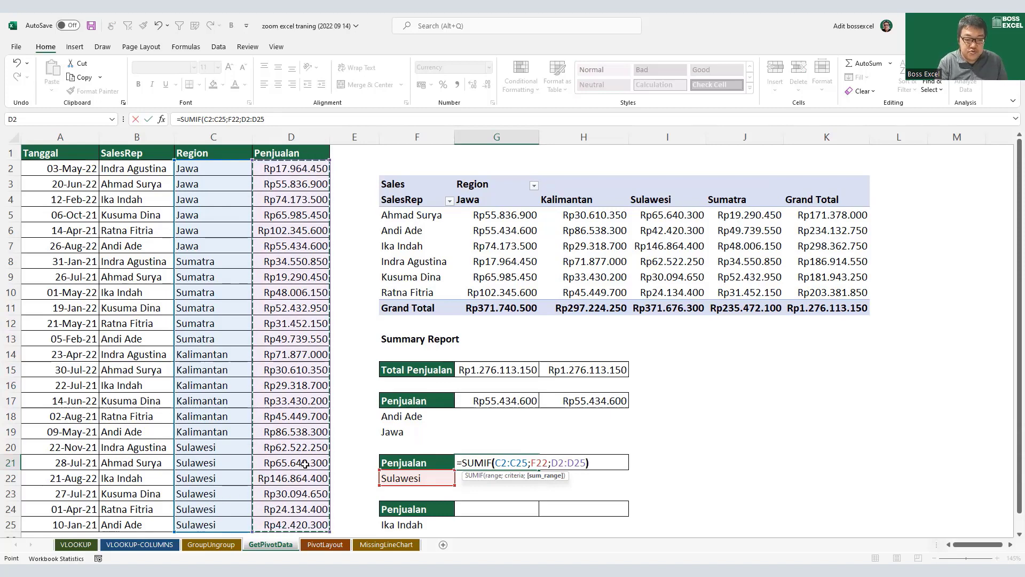
key("ctrl+Return")
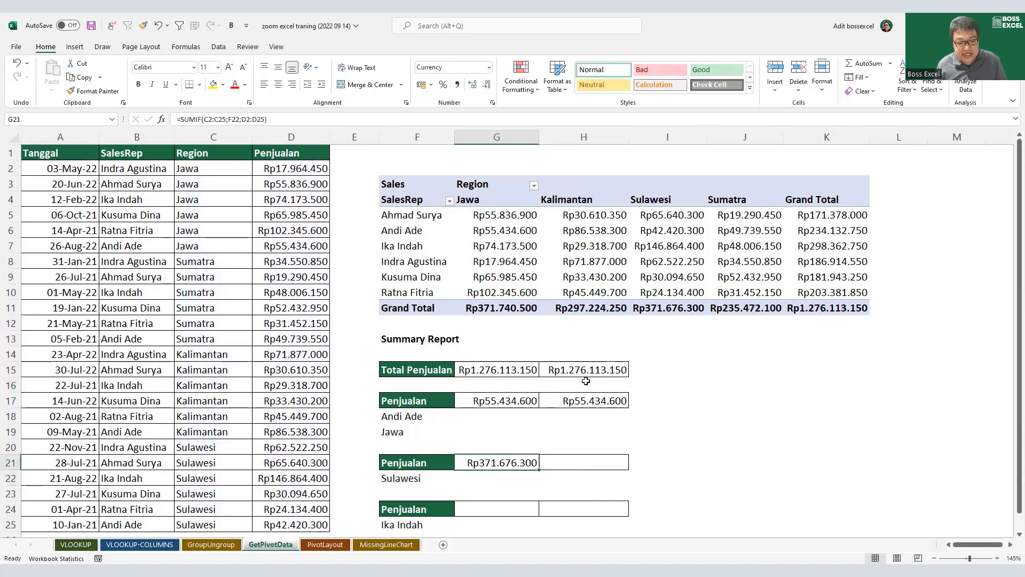
left_click(647, 312)
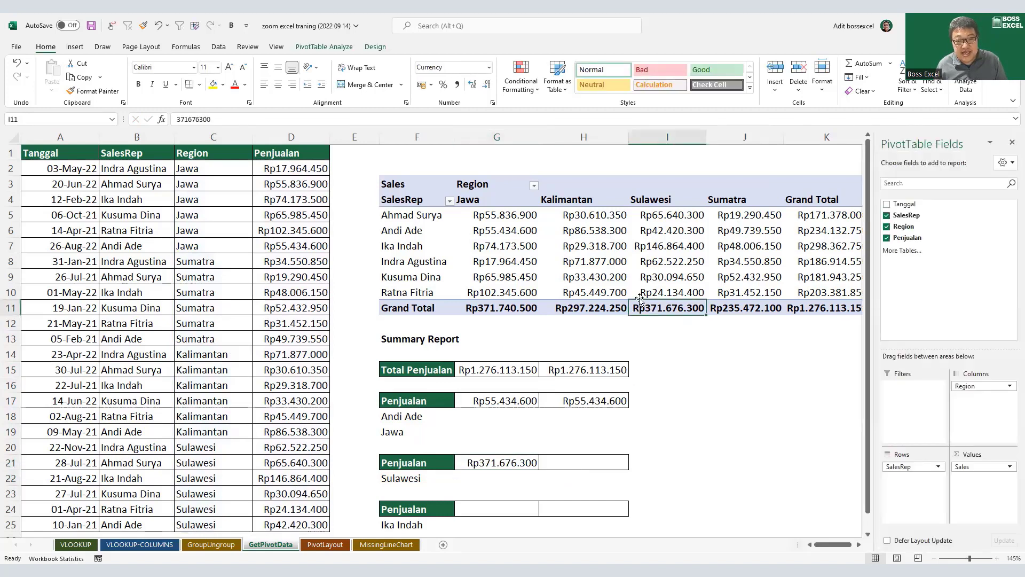
Step: Start a GETPIVOTDATA formula in H21 with the data field "sales" and PivotTable reference F7
left_click(611, 463)
type("=")
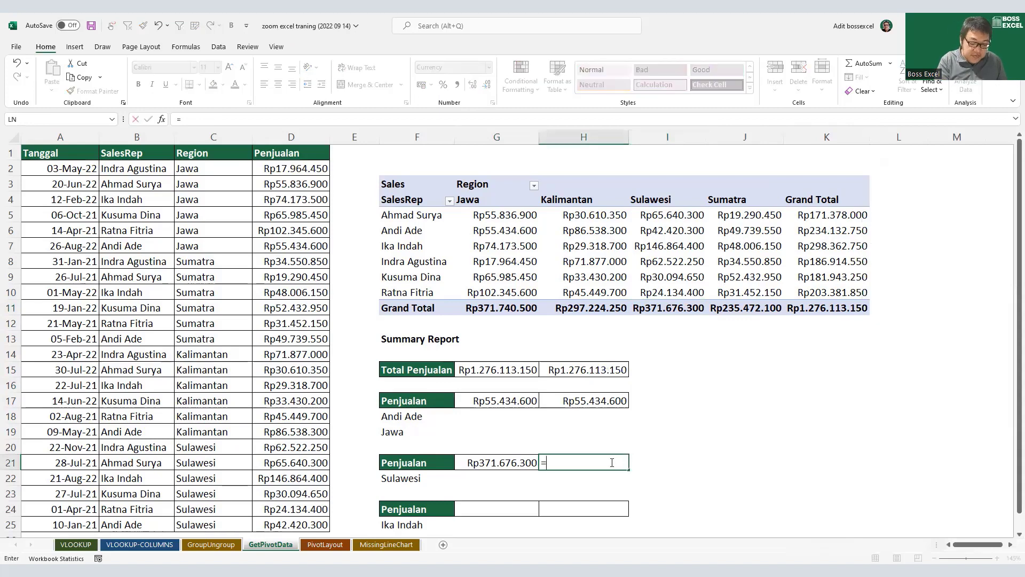
type("get")
key("Tab")
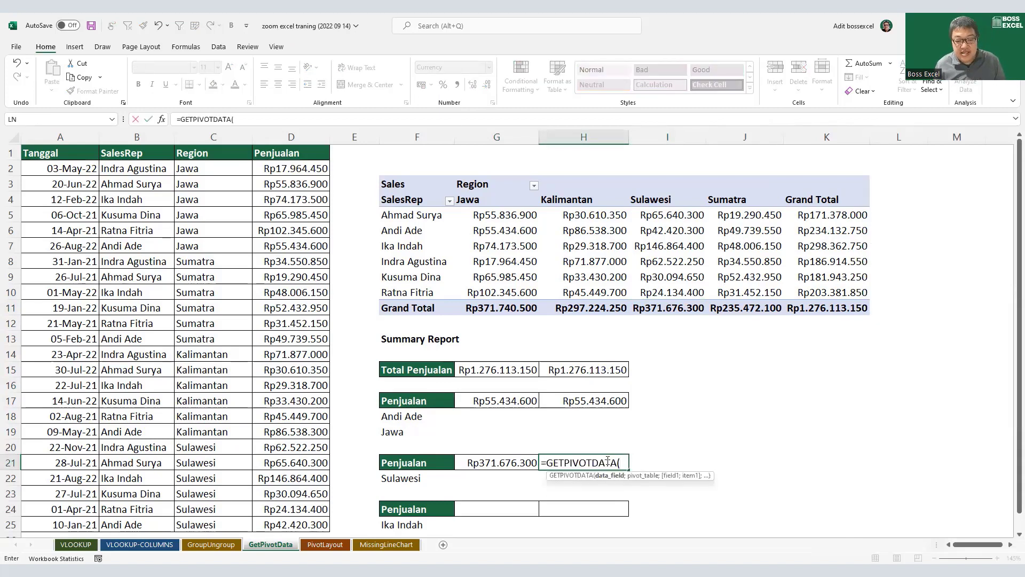
type("\"sales")
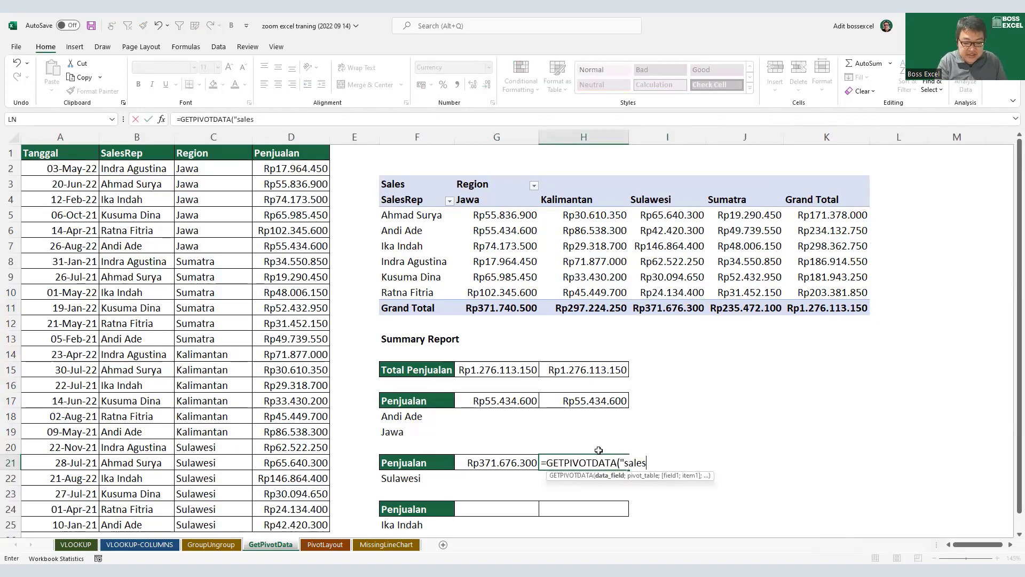
type("\";")
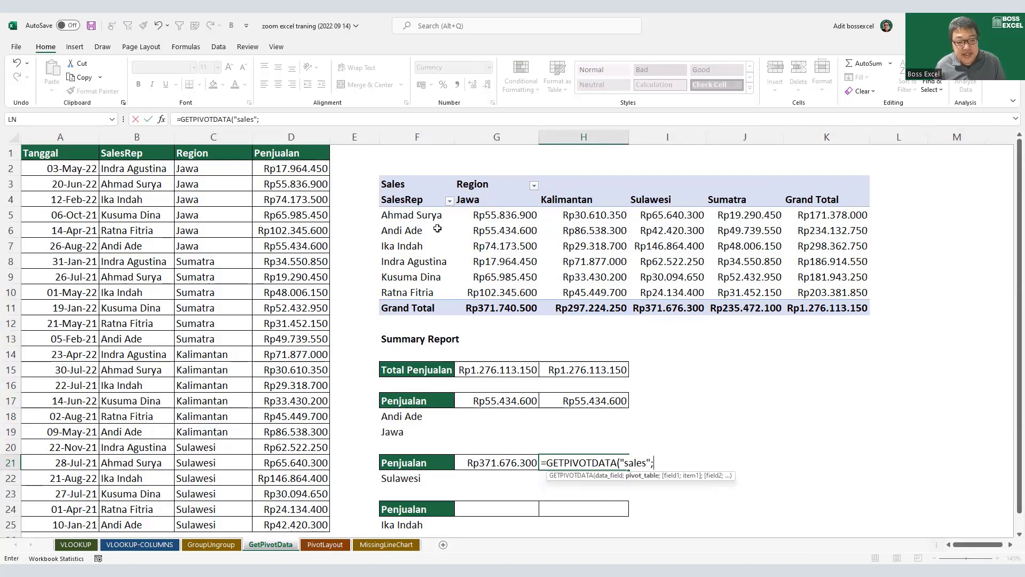
left_click(422, 243)
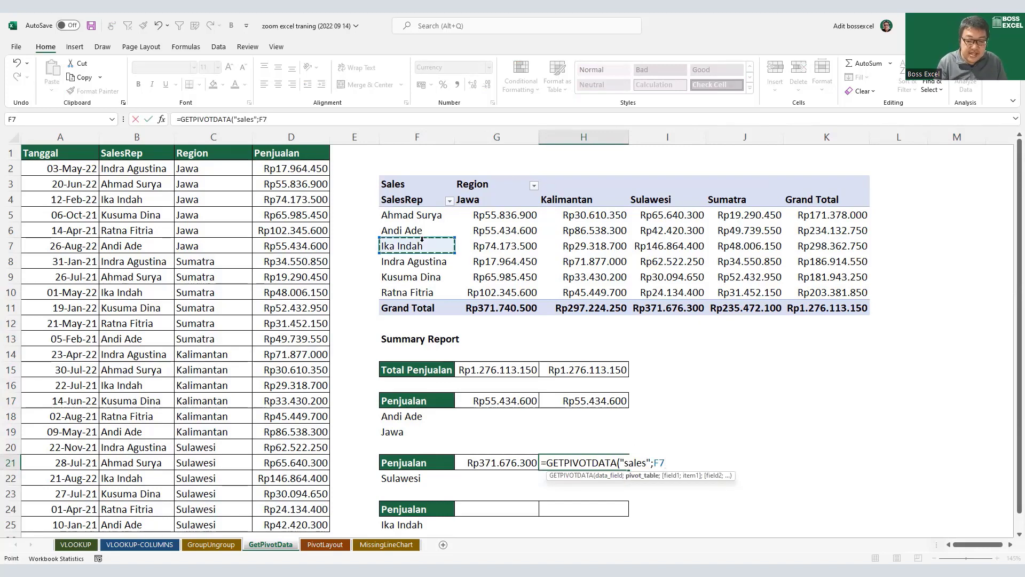
type(";")
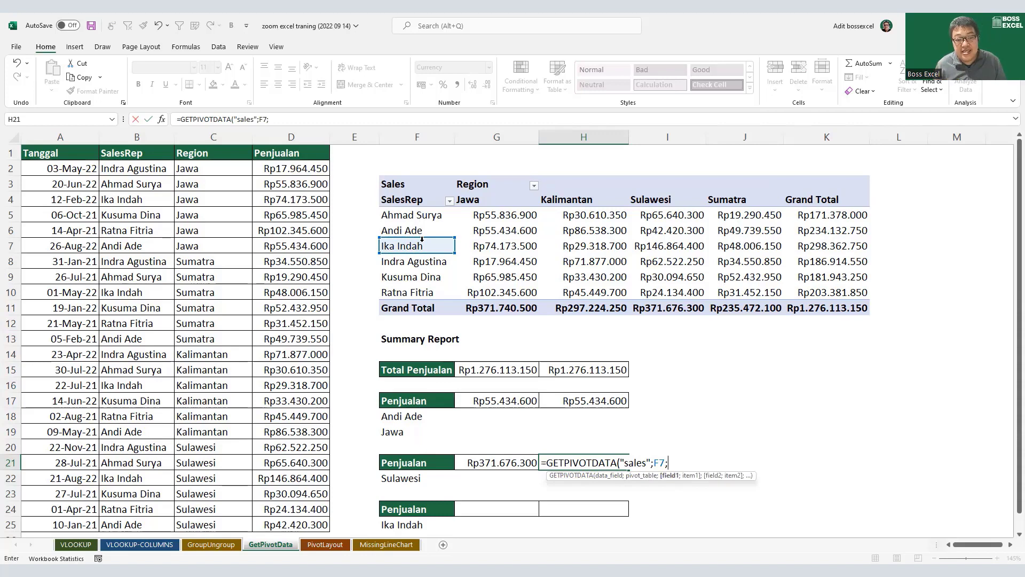
Step: Add the field "region" with item F22 to H21's GETPIVOTDATA formula, enter it and compare the result with G21
type("\"re")
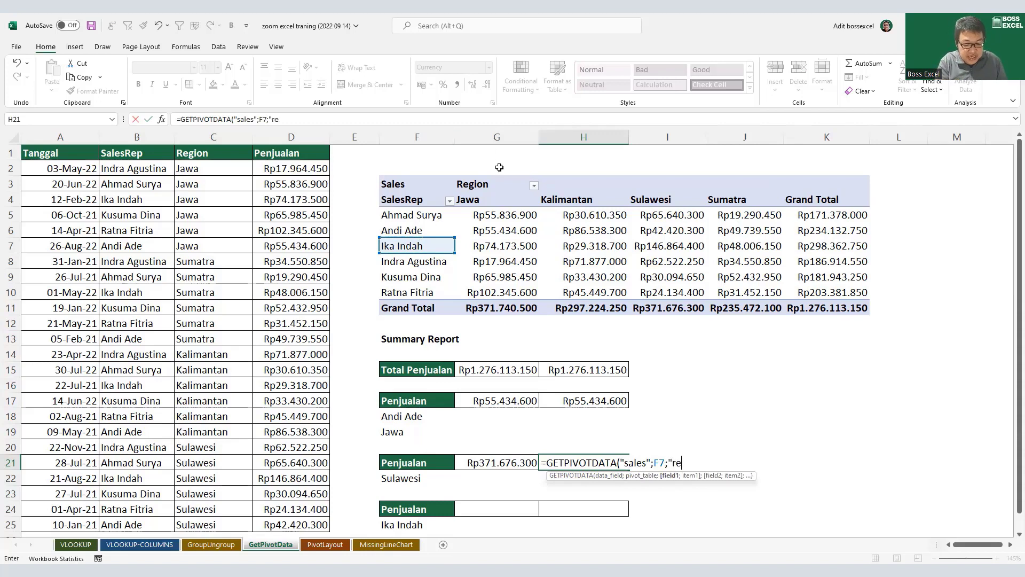
type("gion\"")
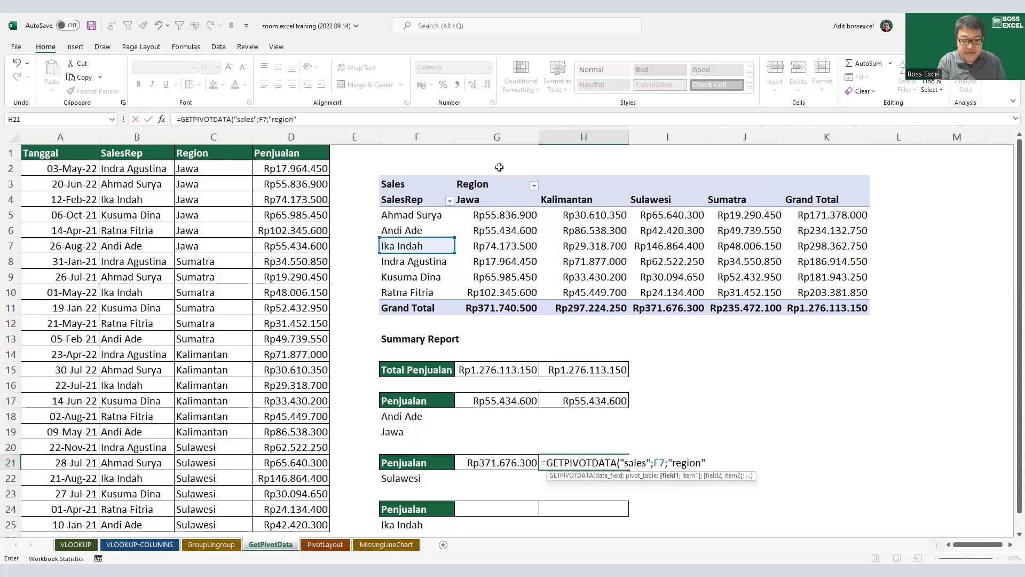
type(";")
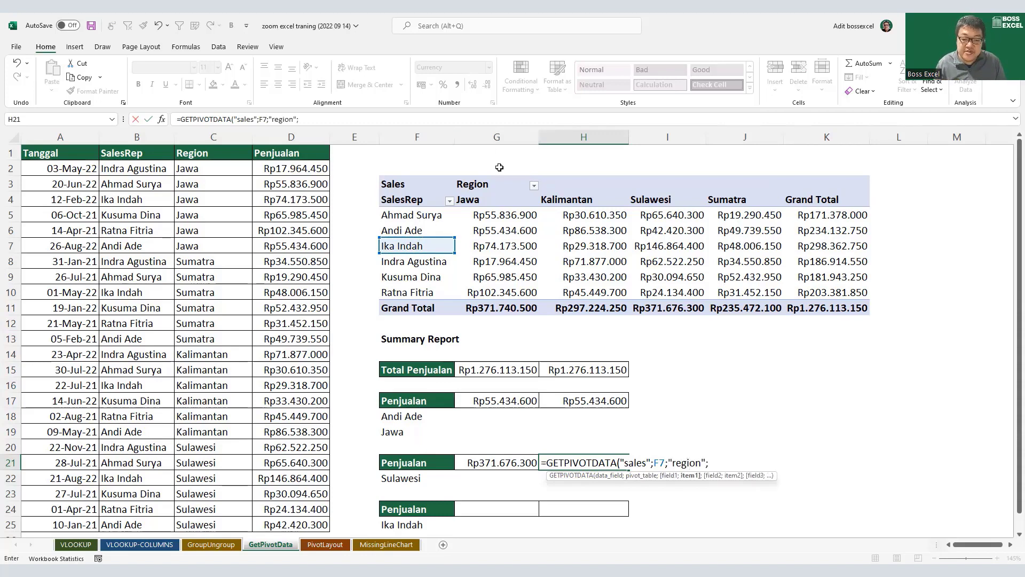
left_click(428, 482)
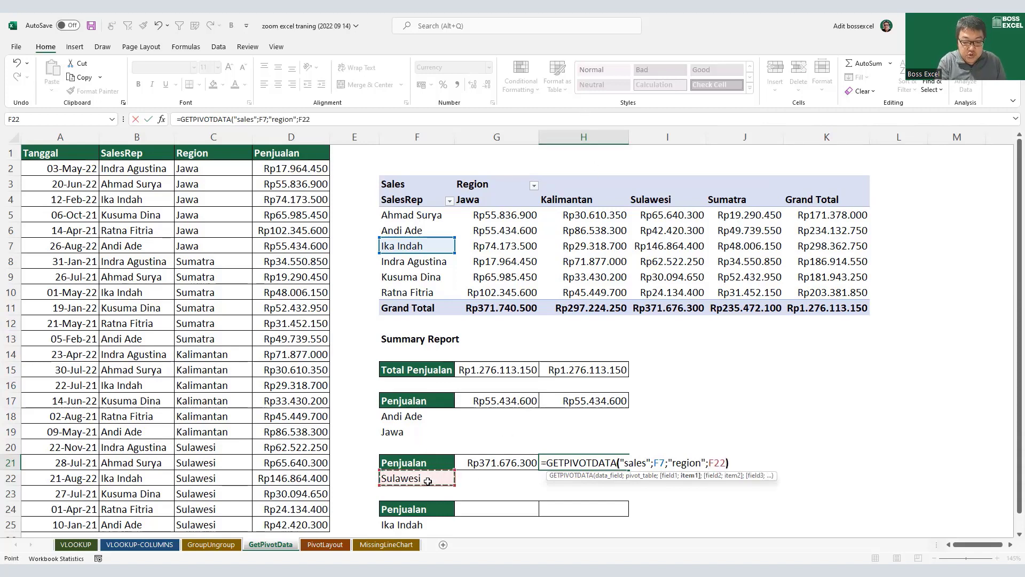
key("Return")
left_click(557, 462)
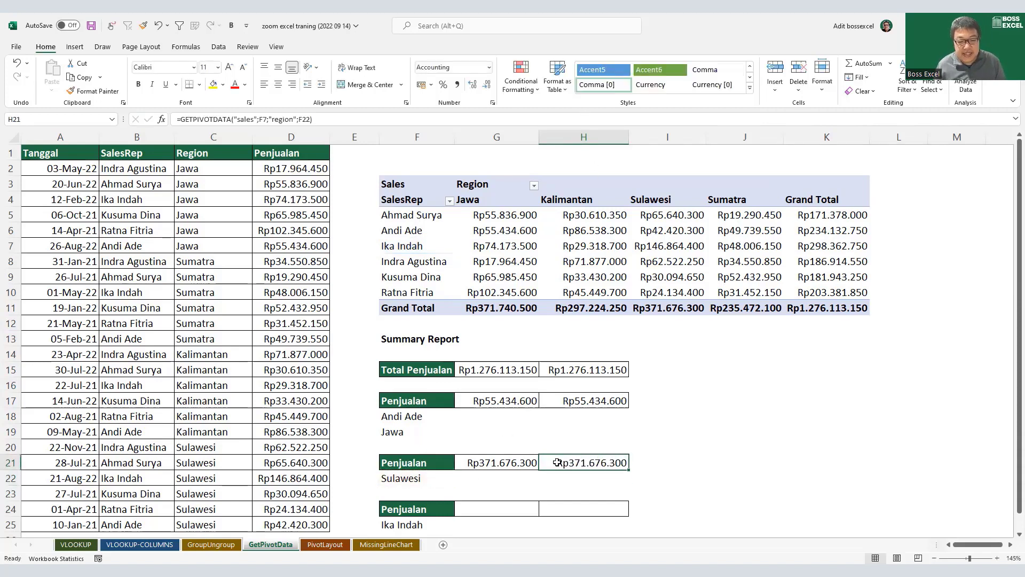
left_click_drag(556, 462, 526, 462)
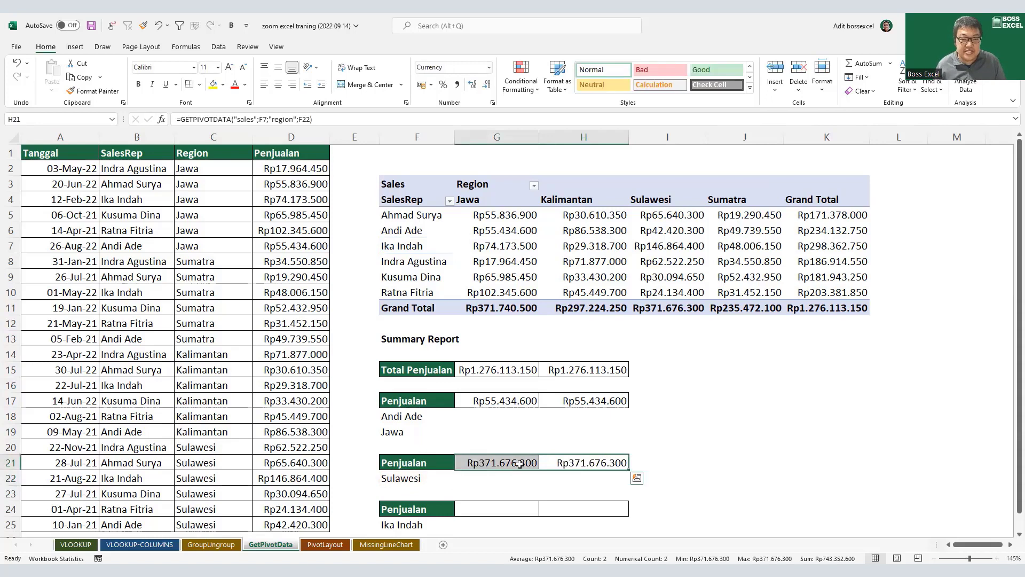
Step: Check the grand total in row 7 of the PivotTable and start a SUMIF formula in G24 with the SalesRep range B2:B25
left_click(514, 510)
left_click_drag(417, 249, 823, 257)
left_click(819, 247)
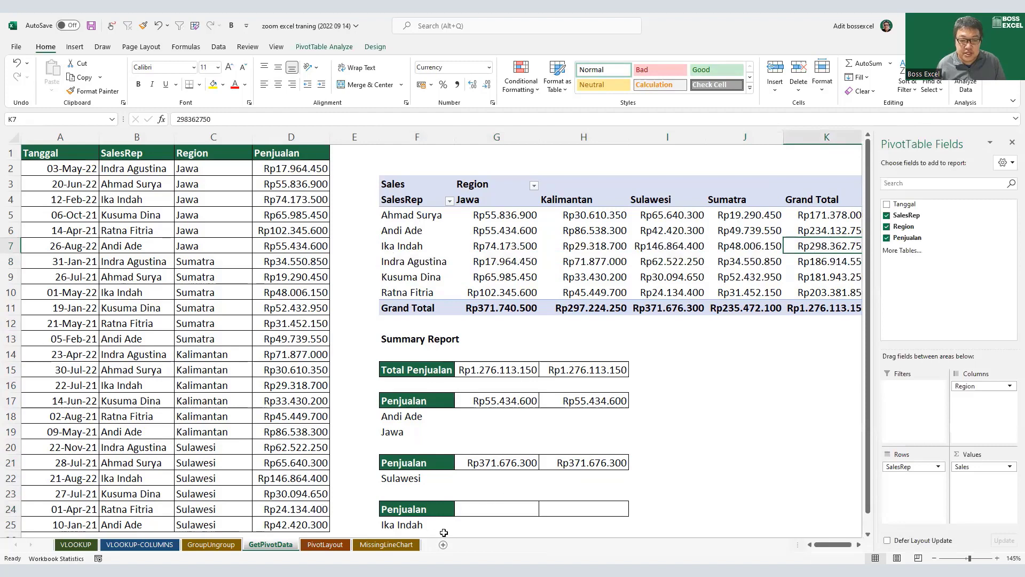
left_click(503, 492)
left_click(505, 507)
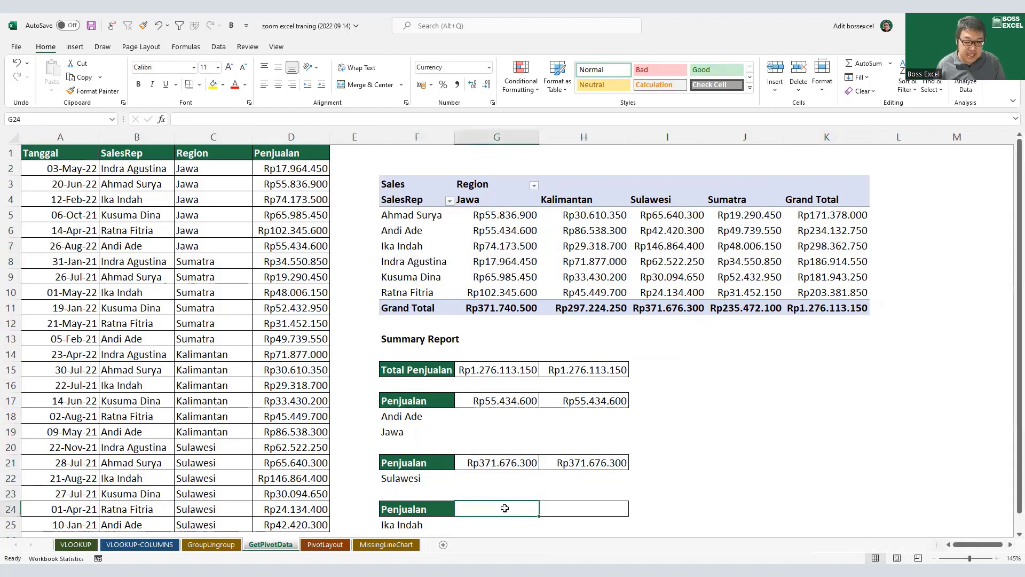
type("=")
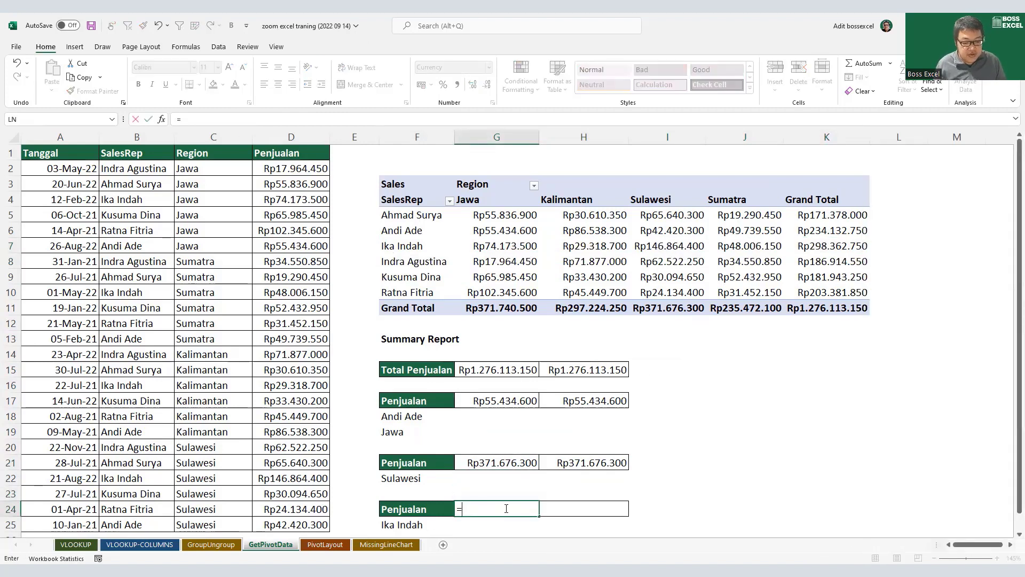
type("SUMIF(")
left_click_drag(149, 169, 142, 376)
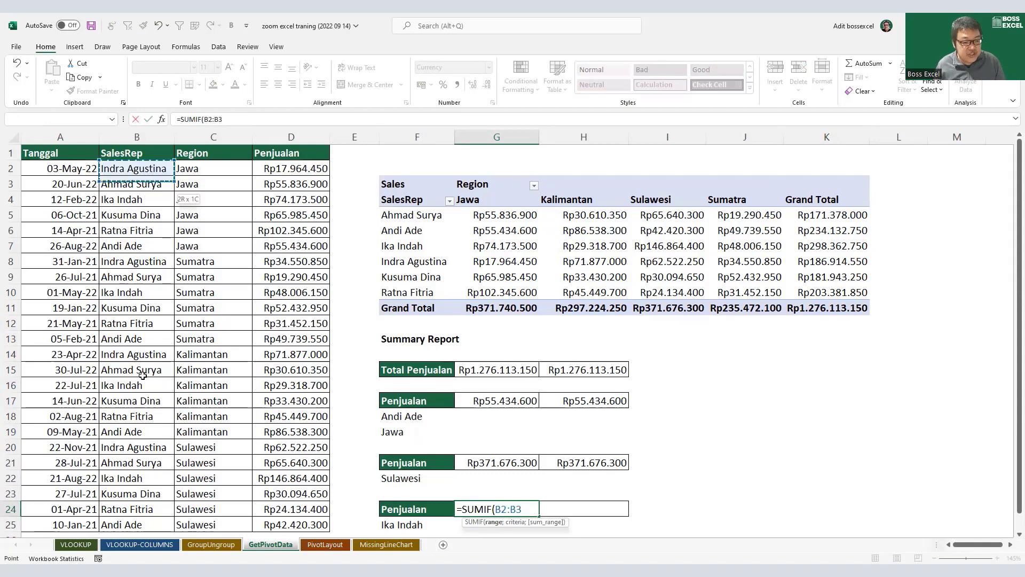
left_click_drag(148, 523, 149, 522)
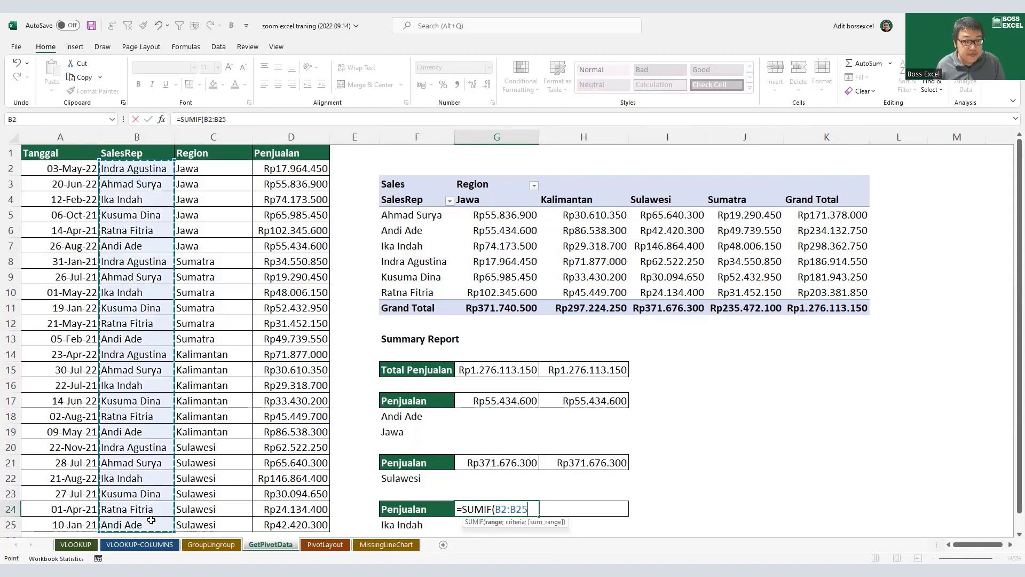
type(";")
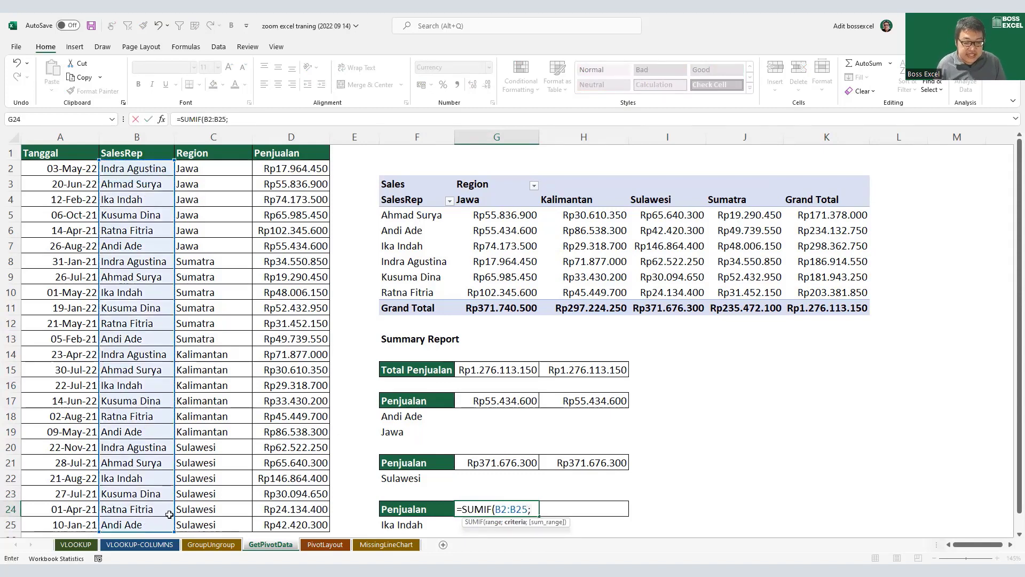
Step: Complete G24's SUMIF with criterion F25 and sum range D2:D25, and compare the result with the PivotTable total in K7
left_click(387, 524)
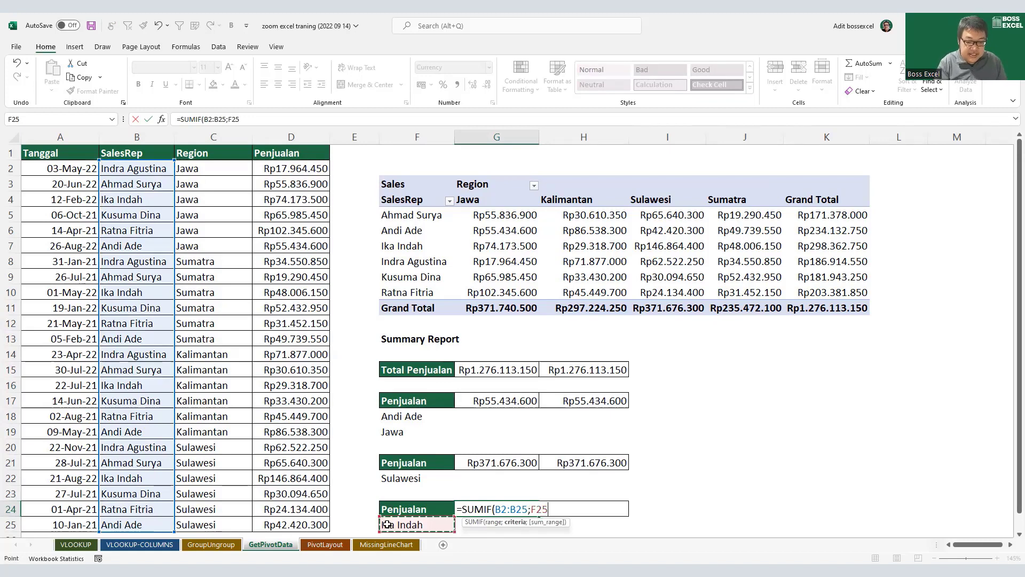
type(";")
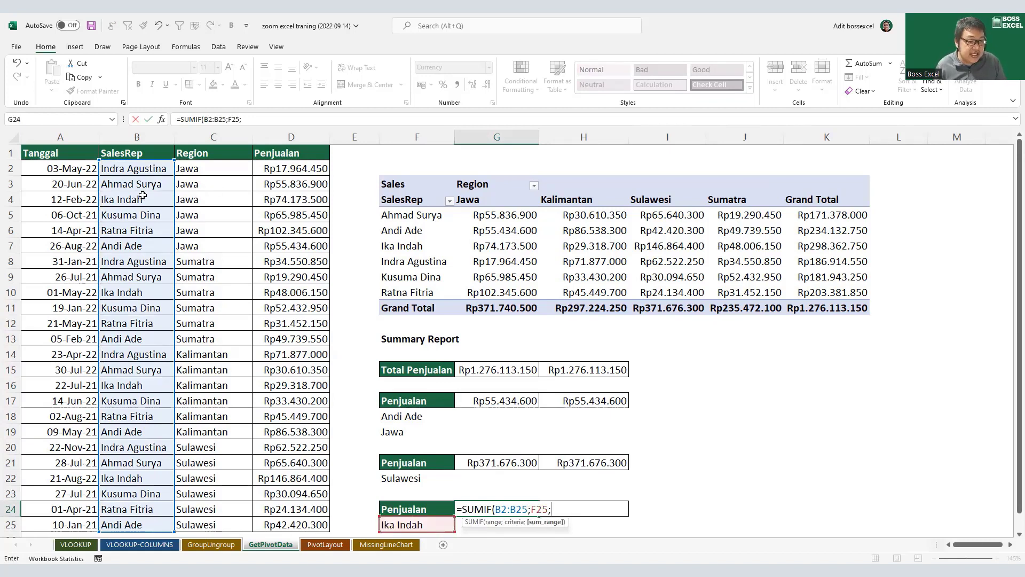
left_click_drag(295, 174, 303, 472)
left_click_drag(306, 521, 306, 523)
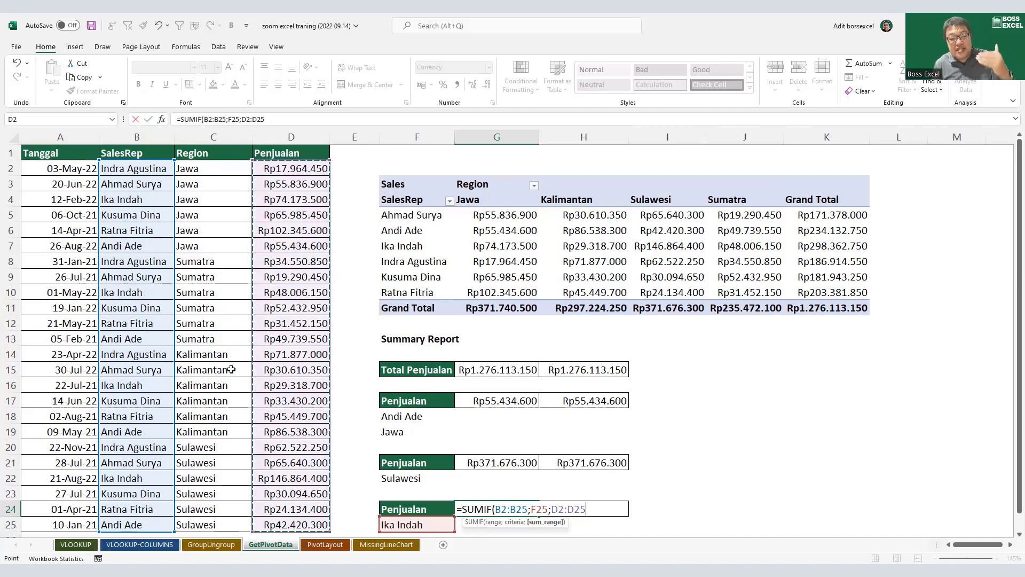
key("Return")
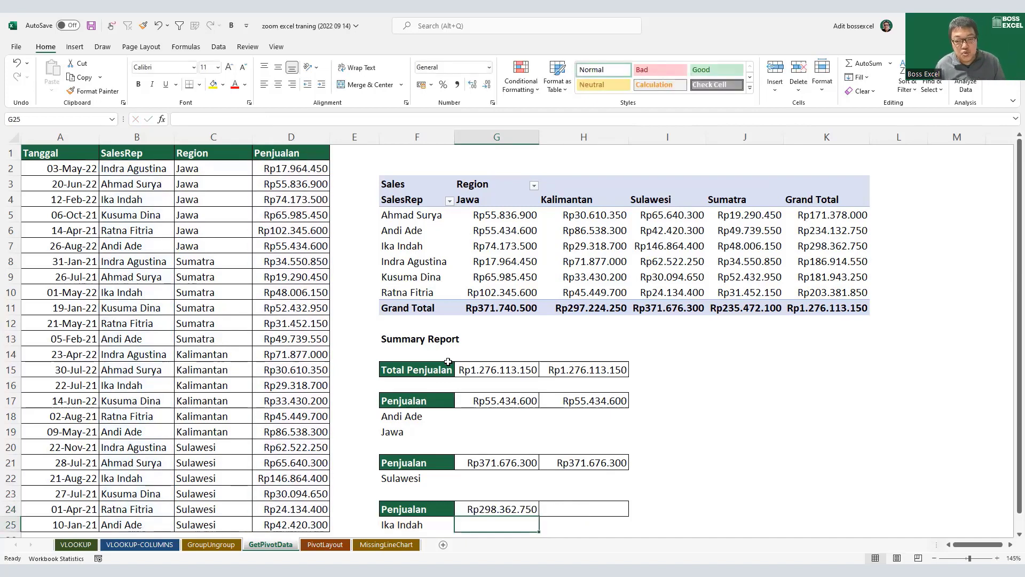
left_click_drag(862, 248, 415, 249)
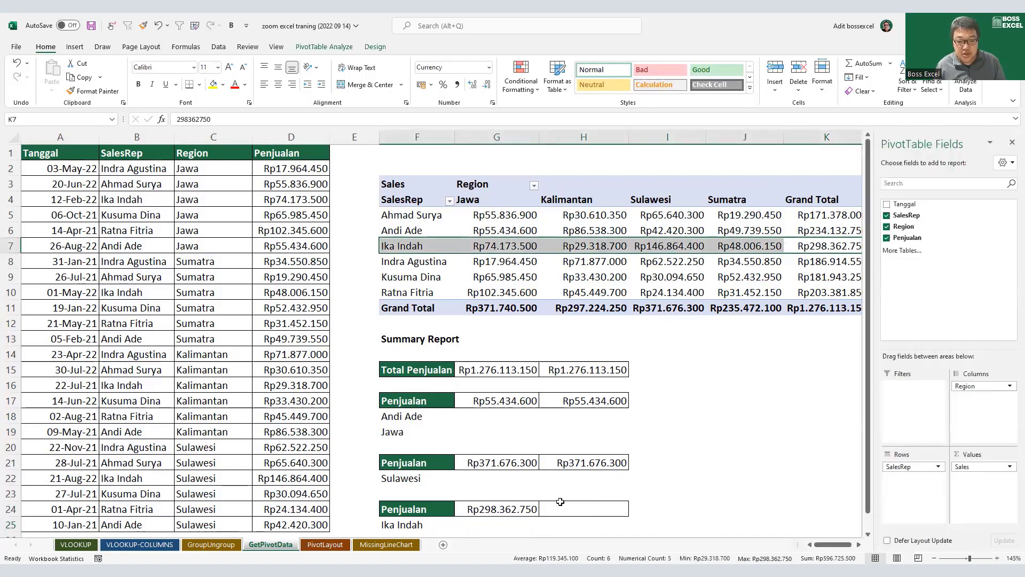
Step: Start a GETPIVOTDATA formula in H24 with the data field "sales" and PivotTable reference F8
left_click(596, 510)
type("=")
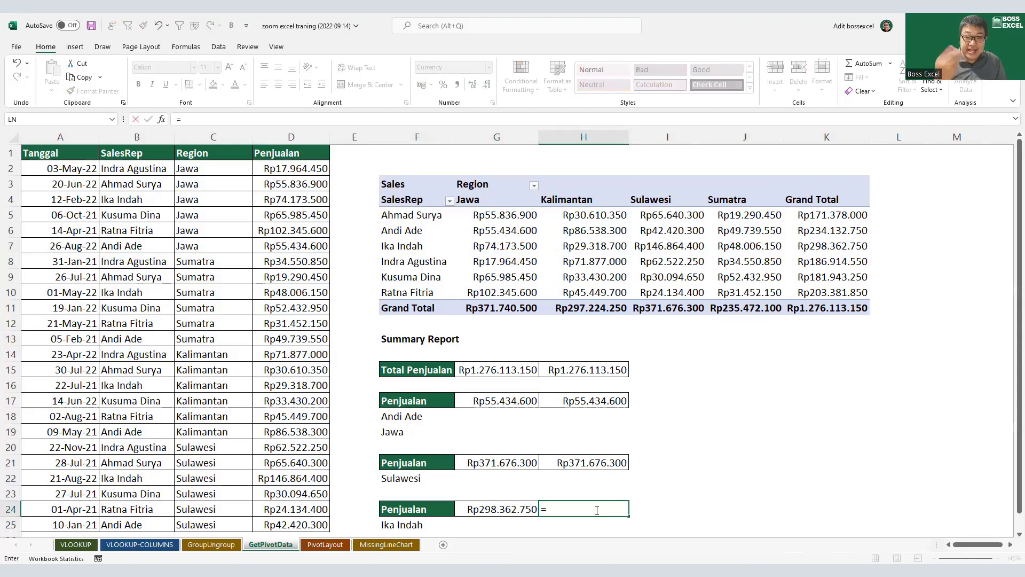
type("get")
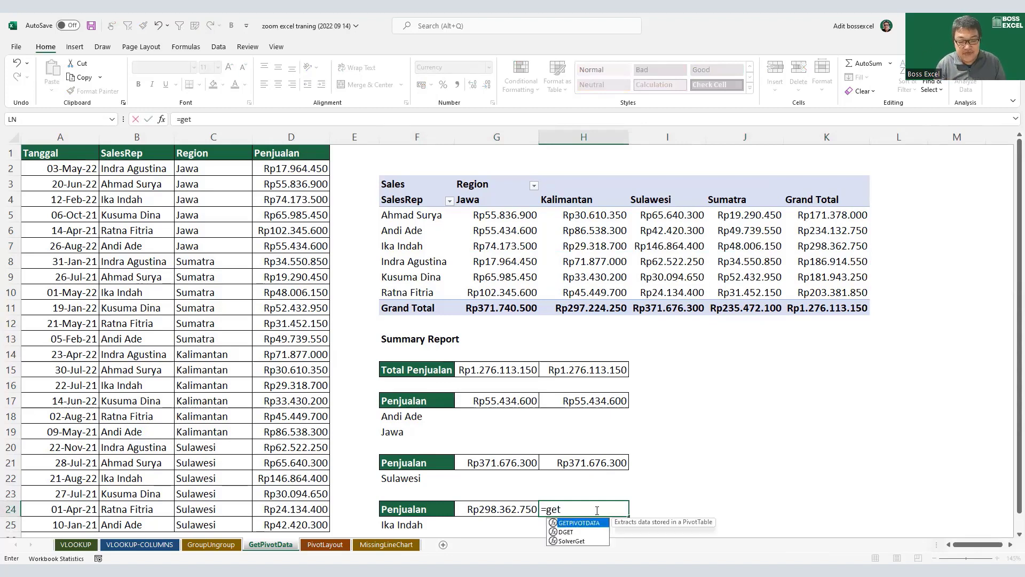
key("Tab")
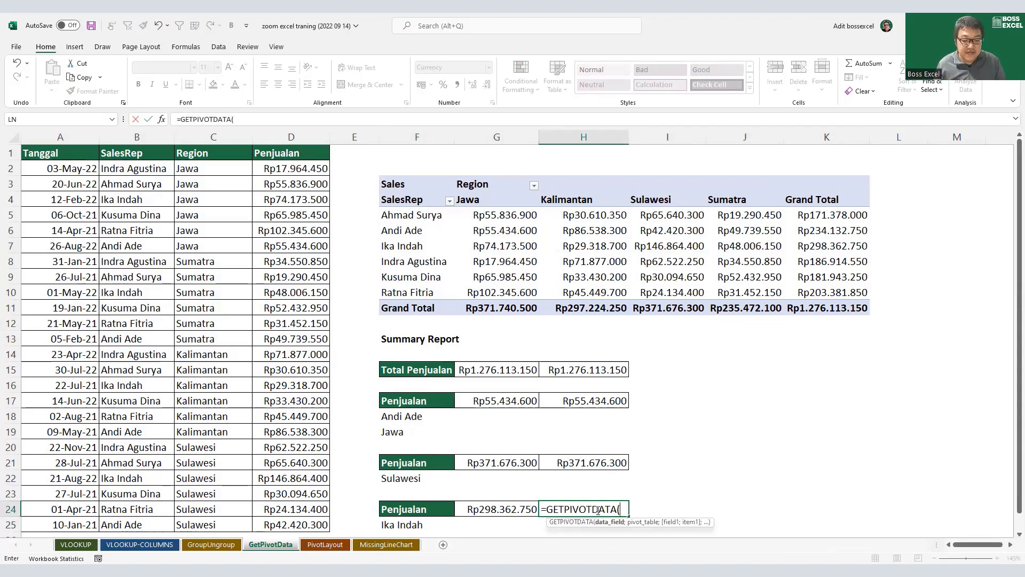
type("\"sales")
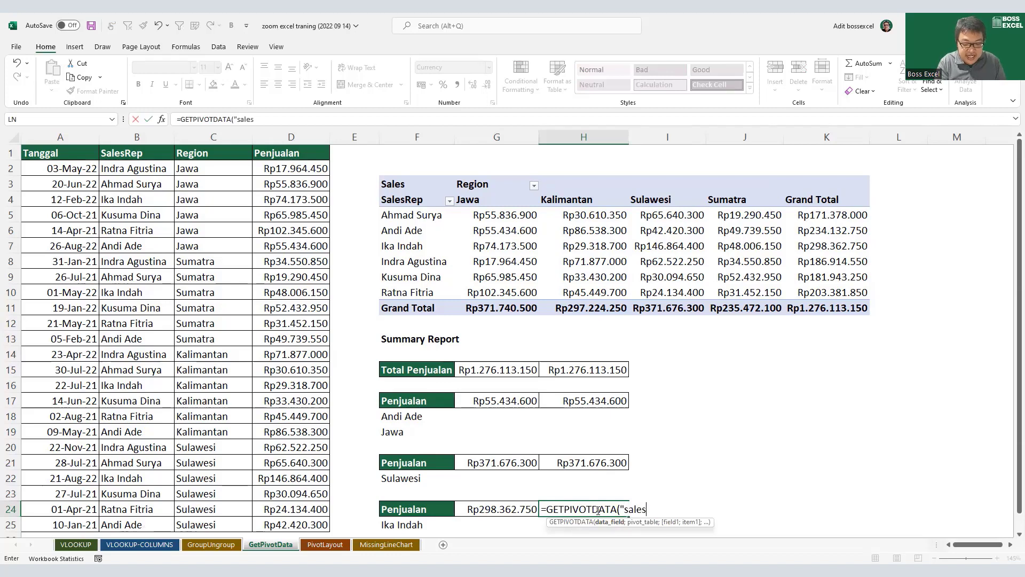
type("\";")
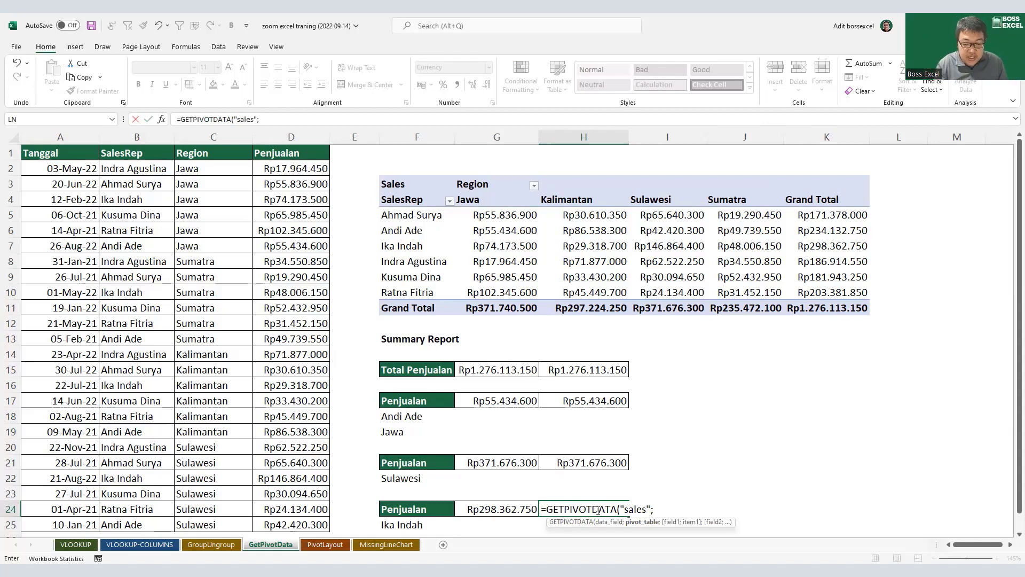
left_click(422, 263)
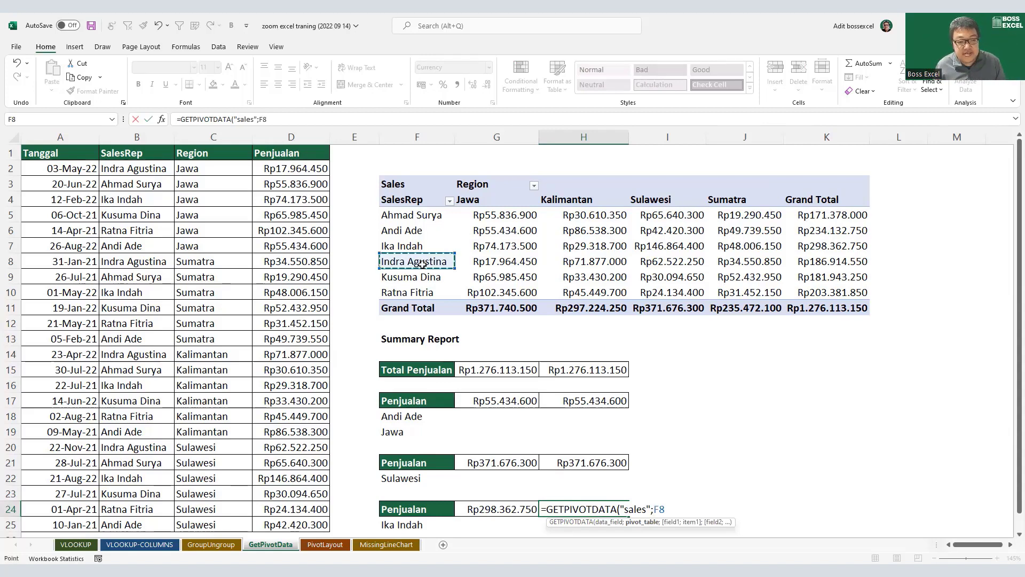
type(";")
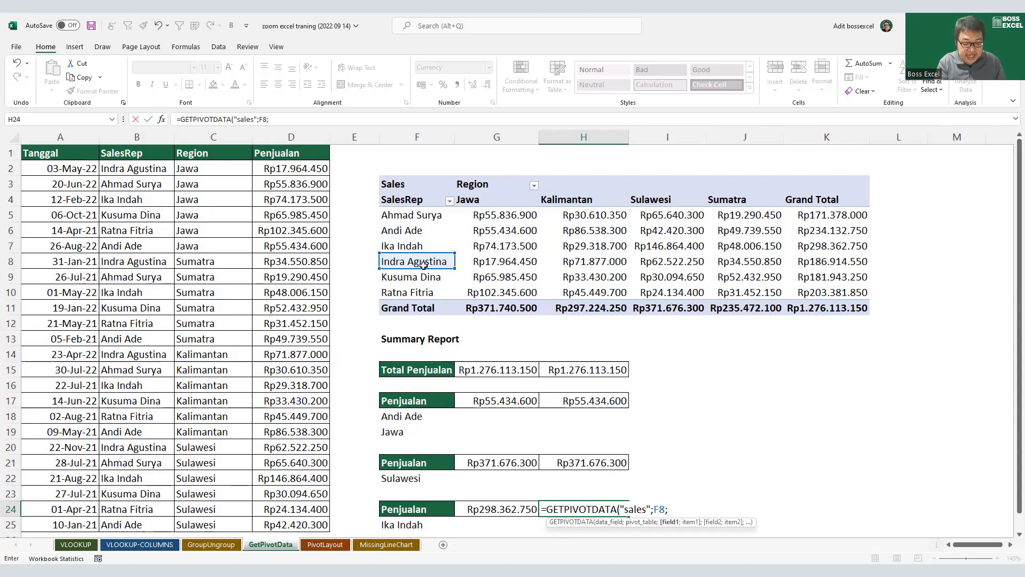
Step: Add the field "salesrep" with item F25 to H24's GETPIVOTDATA formula, enter it and compare the result with G24
type("\"salesrep")
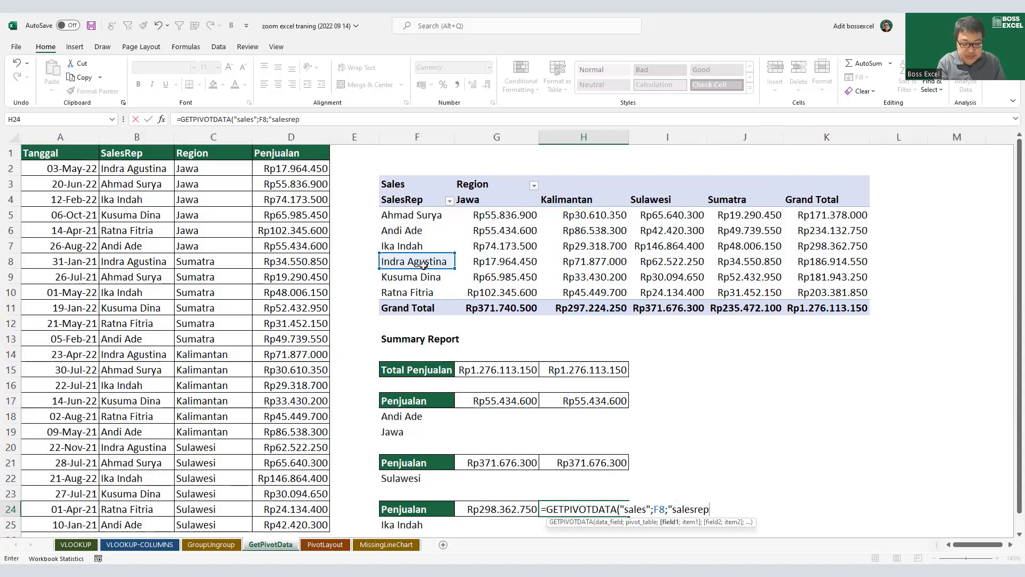
type("\";")
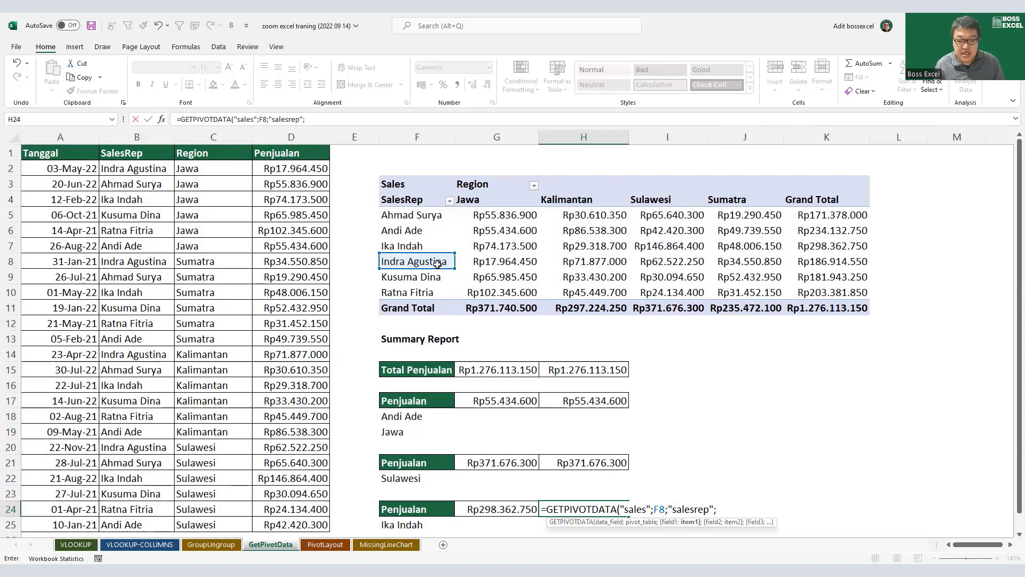
left_click(436, 518)
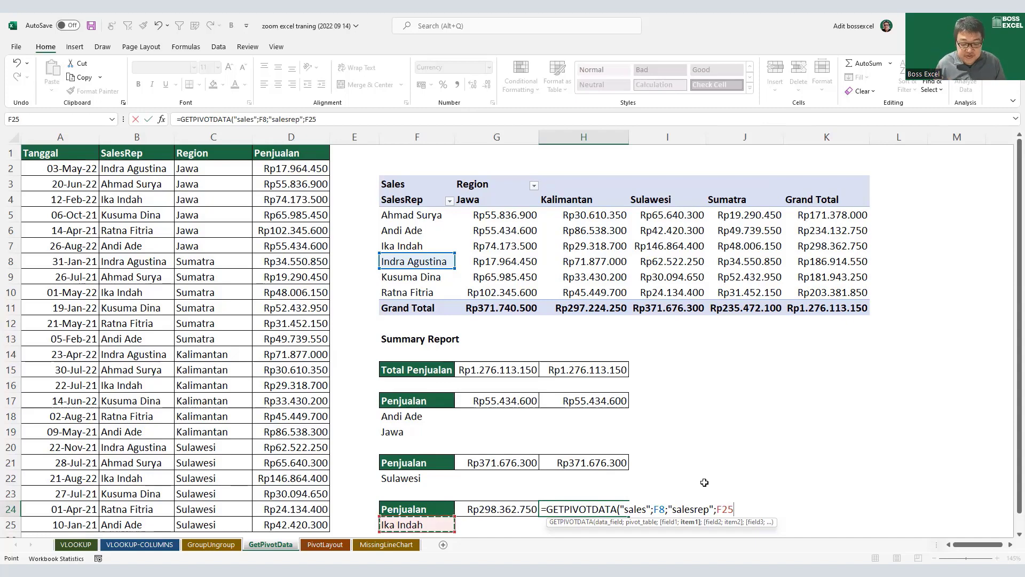
key("Return")
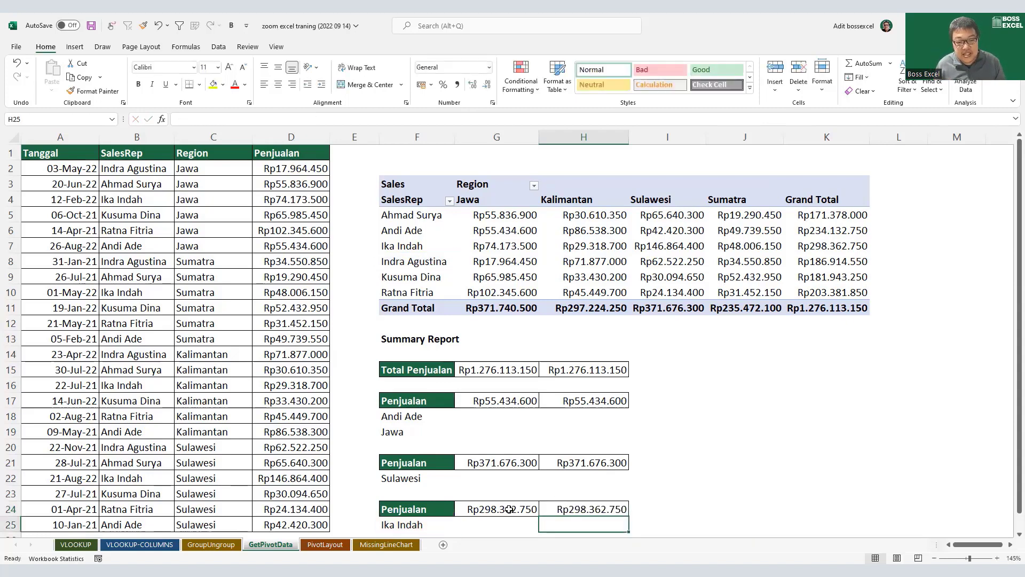
left_click_drag(512, 506, 573, 502)
scroll(657, 470, "down", 2)
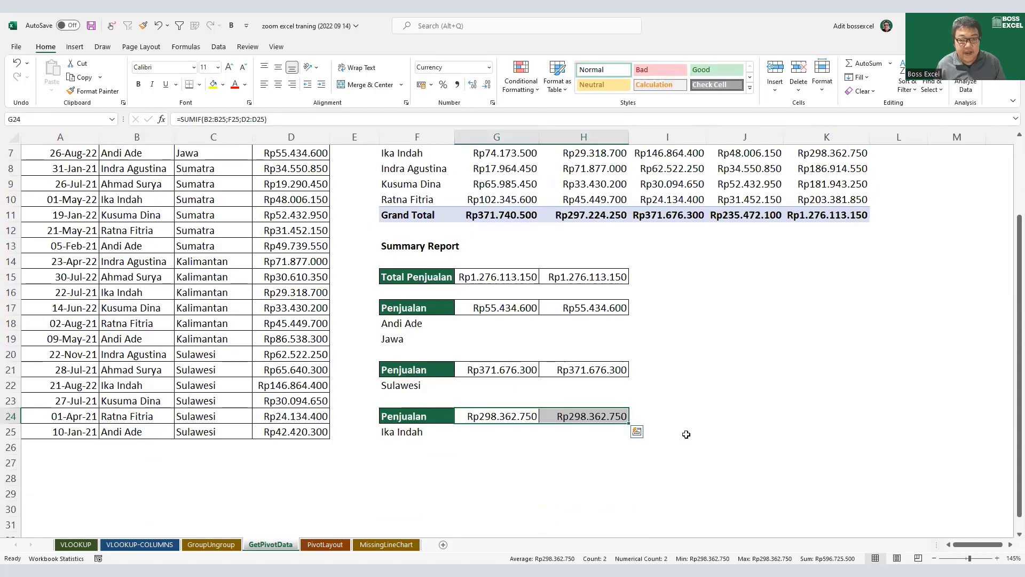
Step: Review the Summary Report together with the source data in columns A:D and the PivotTable it draws from
scroll(686, 434, "up", 1)
scroll(686, 434, "up", 1)
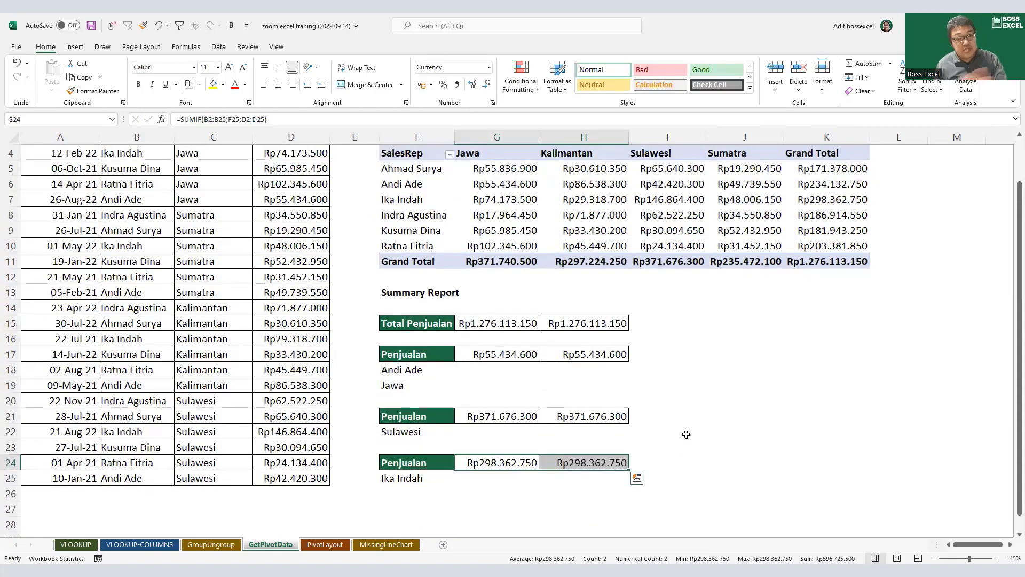
scroll(686, 434, "up", 1)
scroll(686, 434, "up", 2)
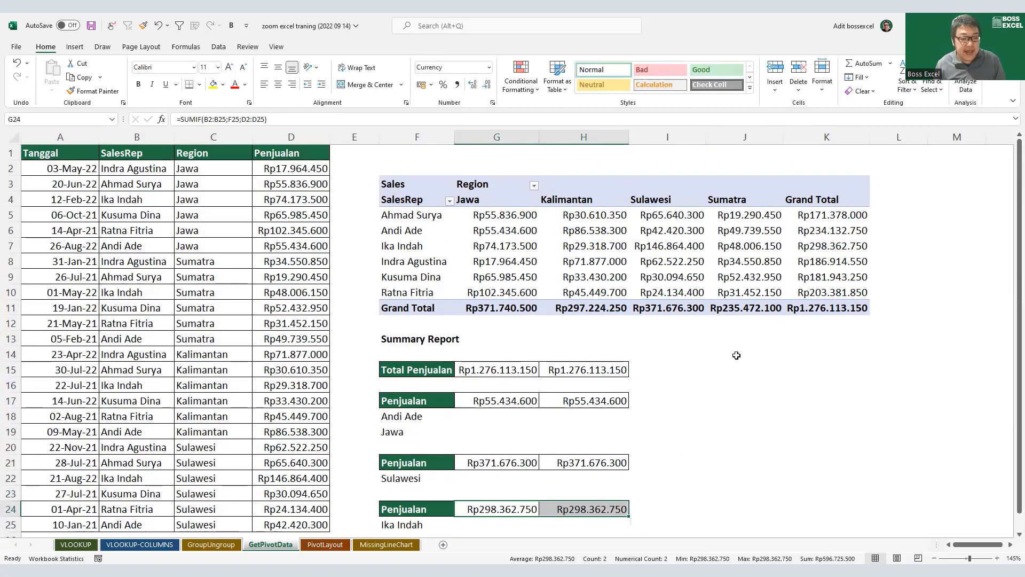
left_click(726, 376)
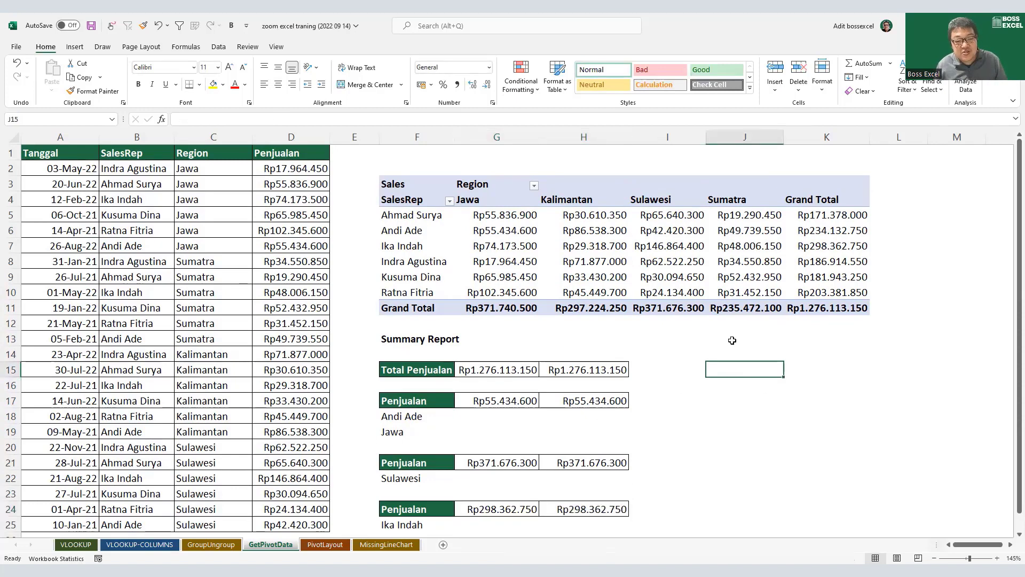
key("alt+Tab")
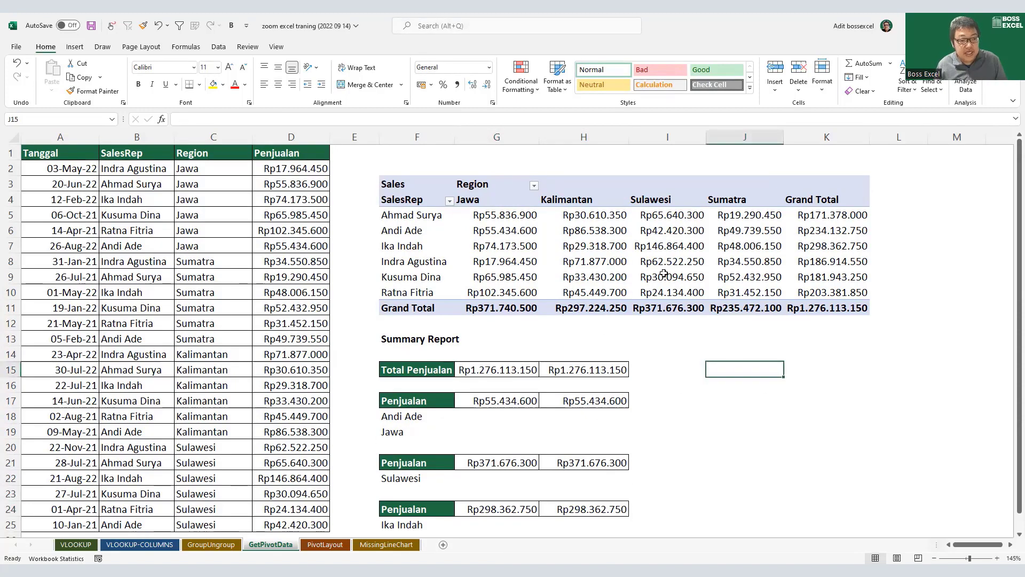
left_click_drag(305, 140, 52, 143)
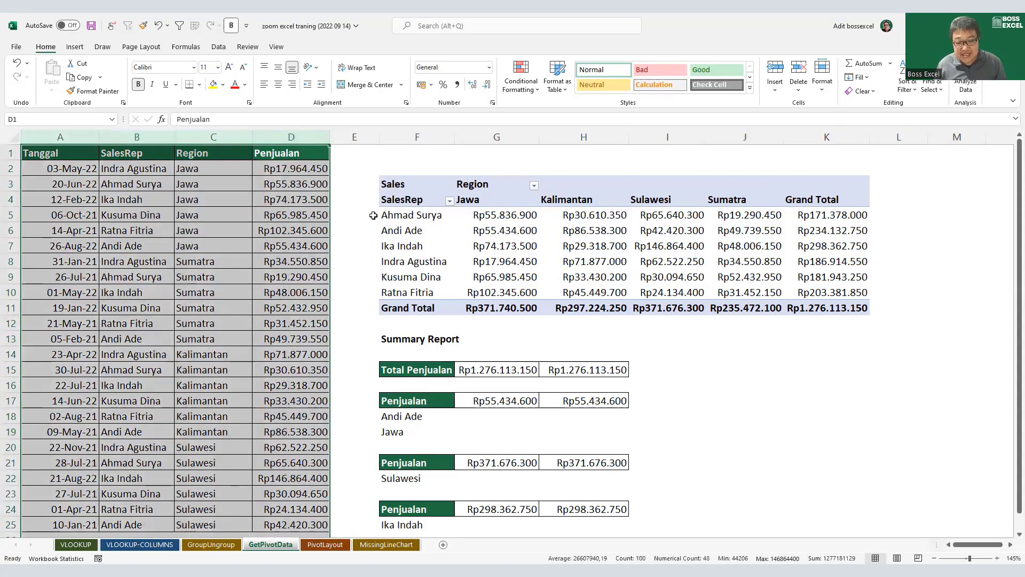
left_click(495, 240)
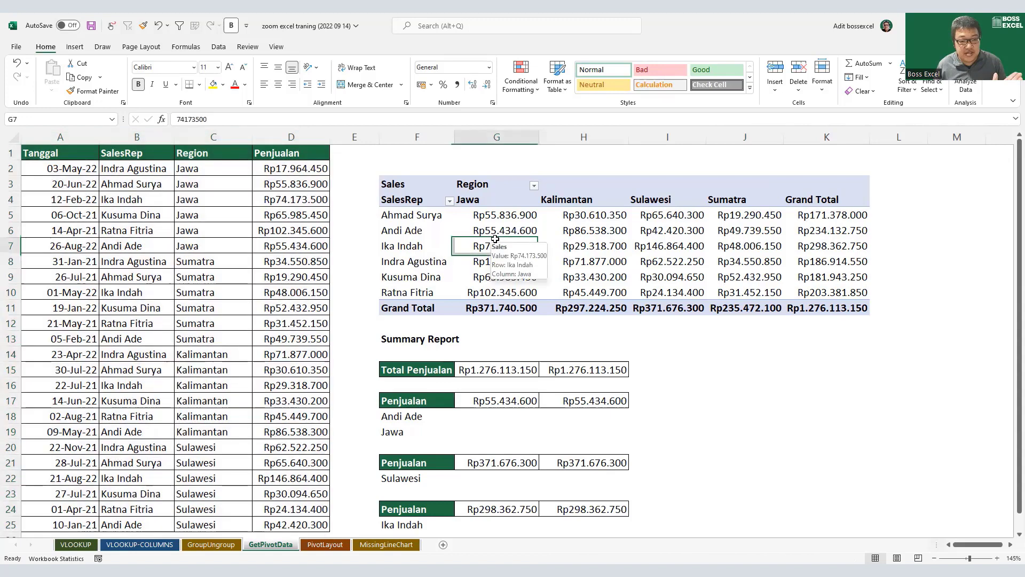